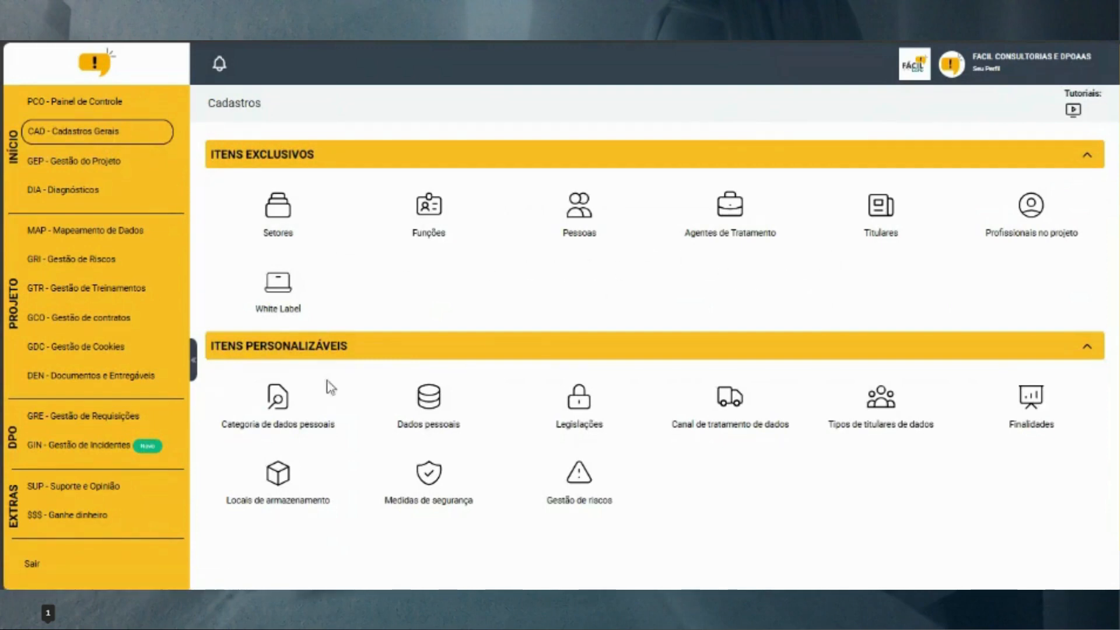
Go to GRE - Gestão de Requisições to see the two pending data-subject requests
left_click(83, 417)
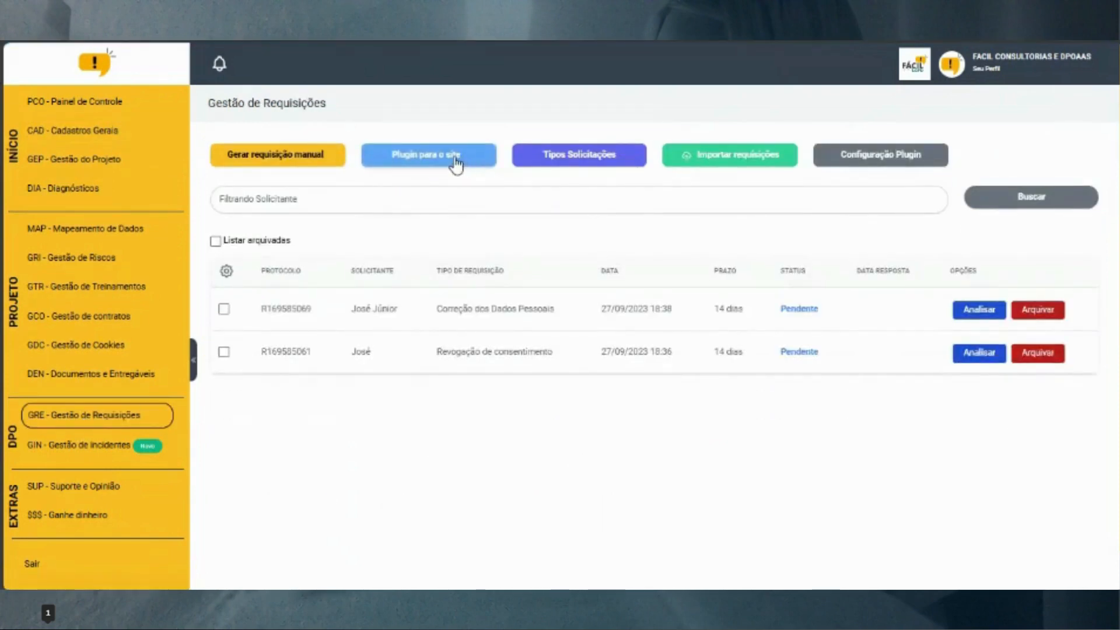
left_click(454, 157)
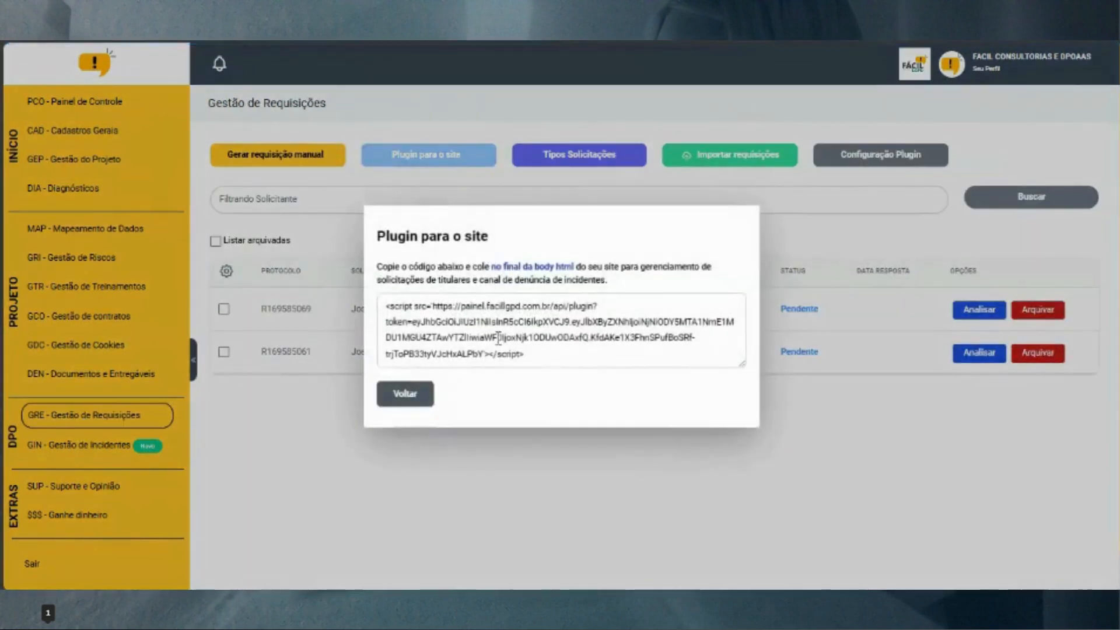
left_click_drag(545, 358, 370, 320)
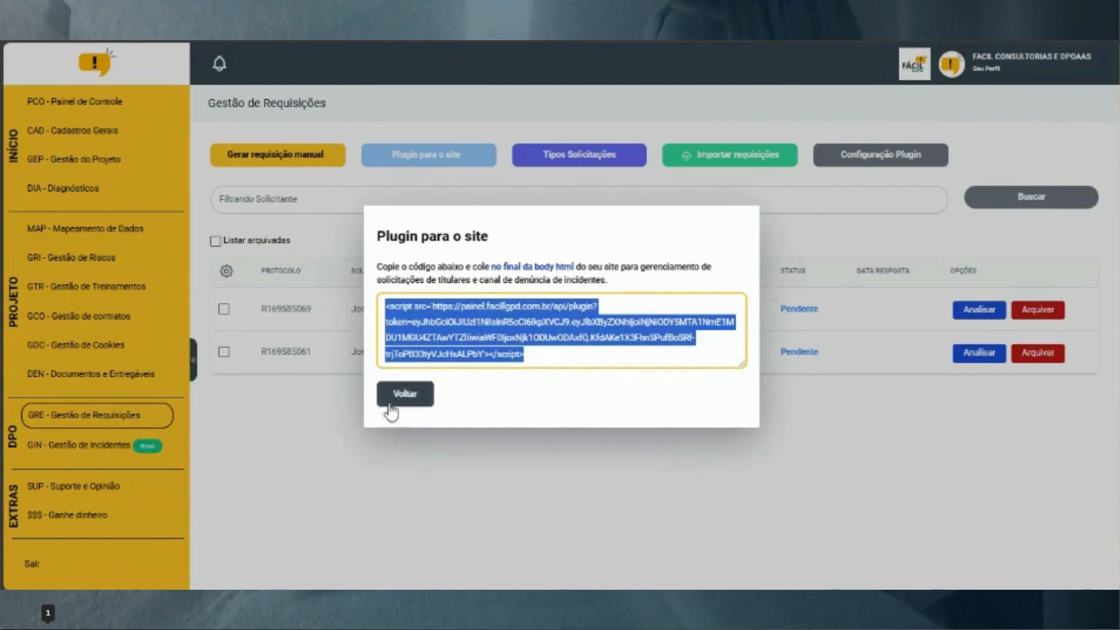
left_click(315, 411)
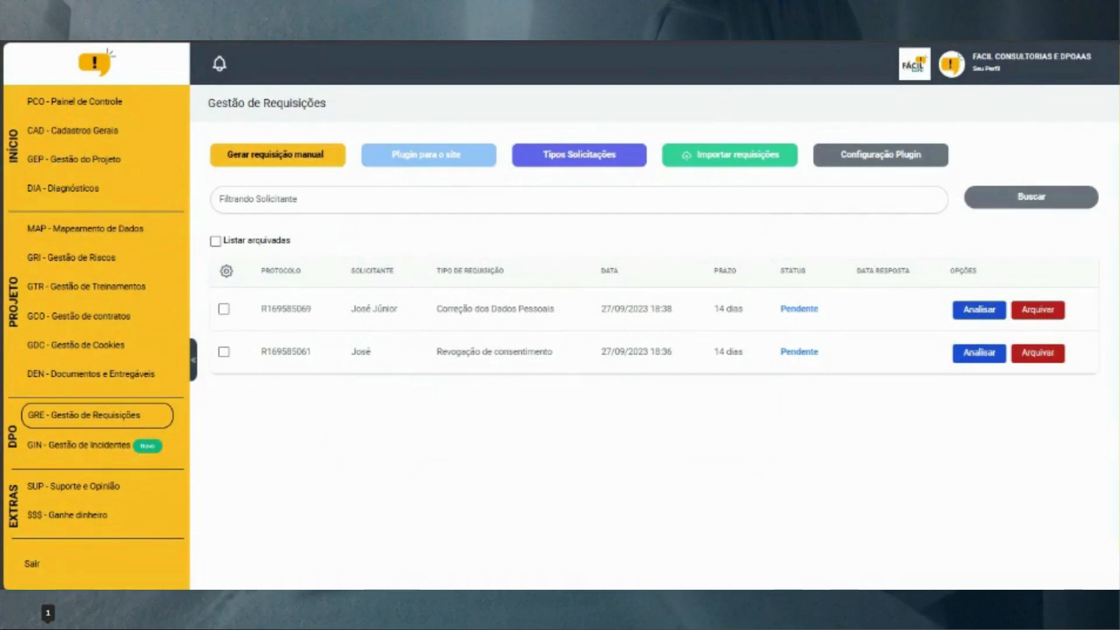
left_click(846, 4)
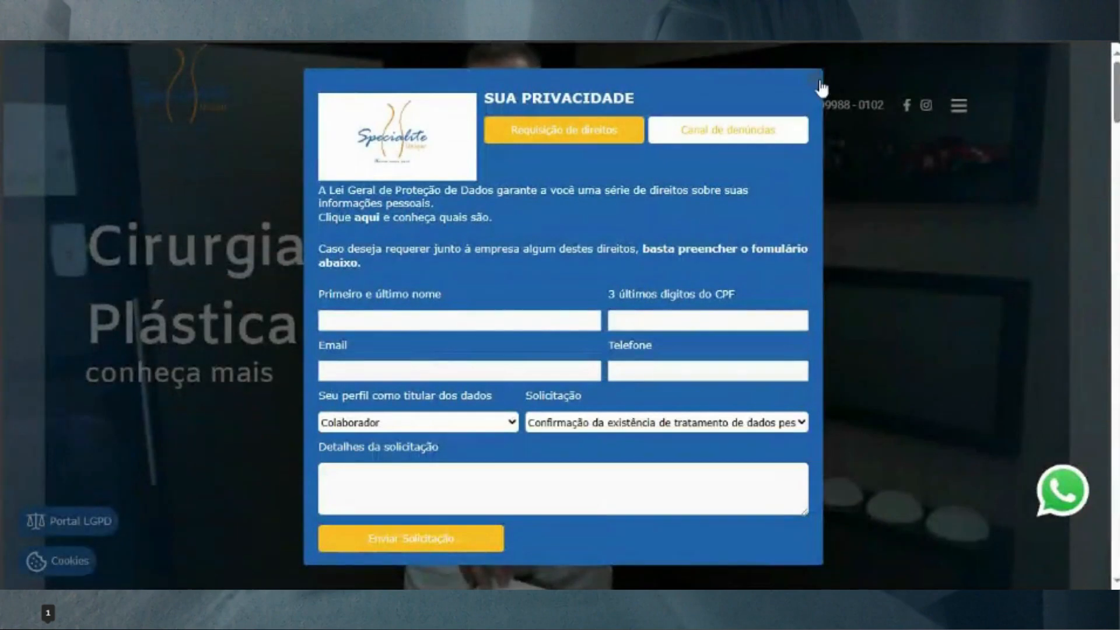
left_click(820, 86)
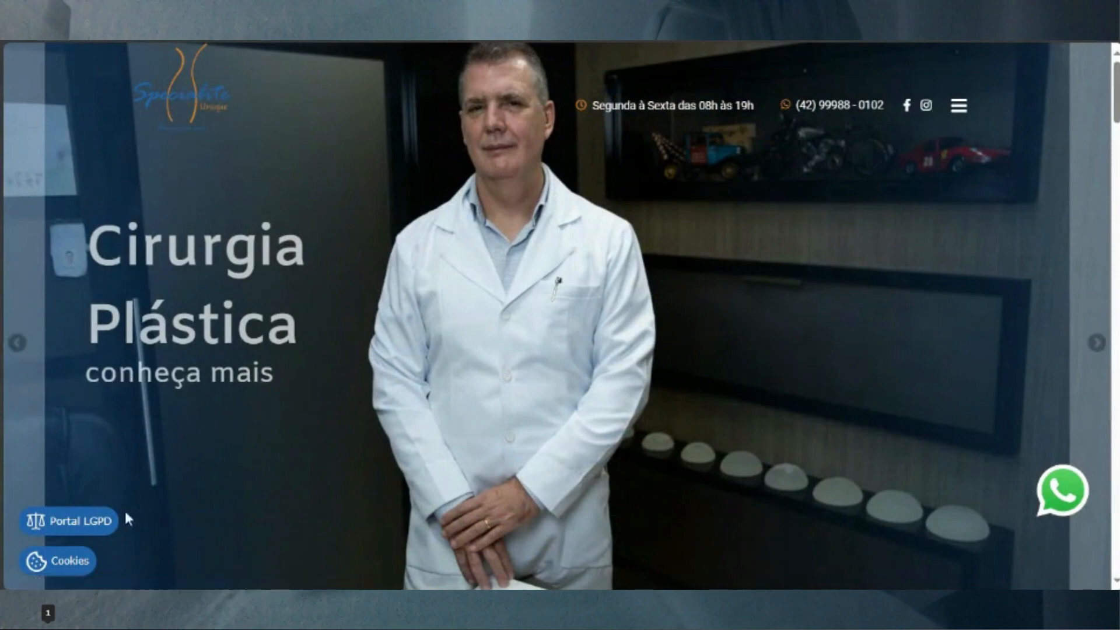
scroll(84, 528, "down", 4)
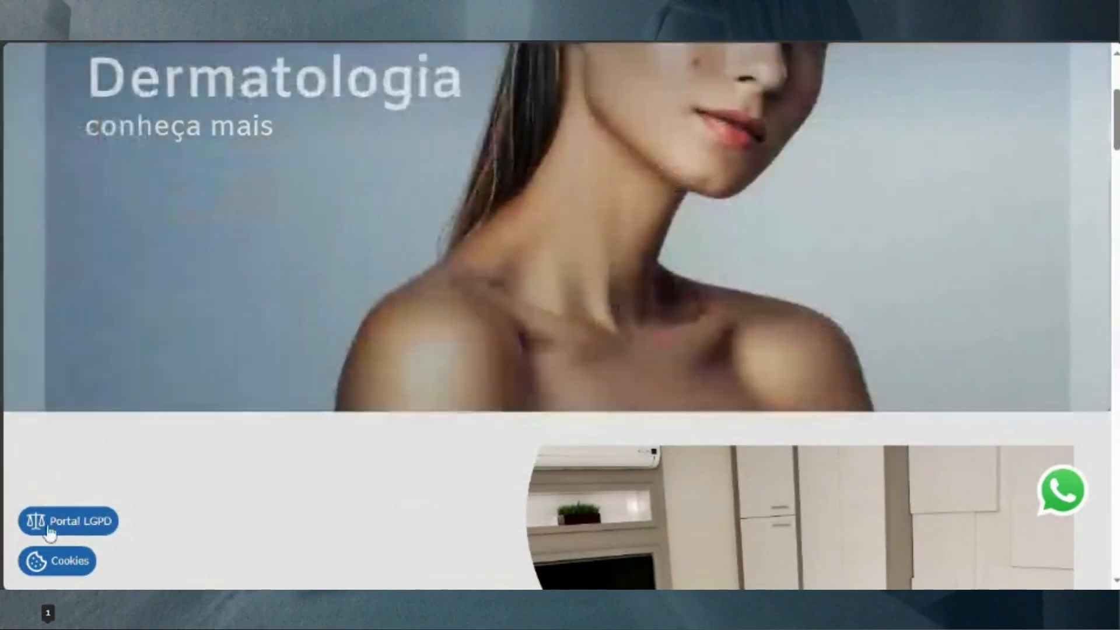
left_click(89, 522)
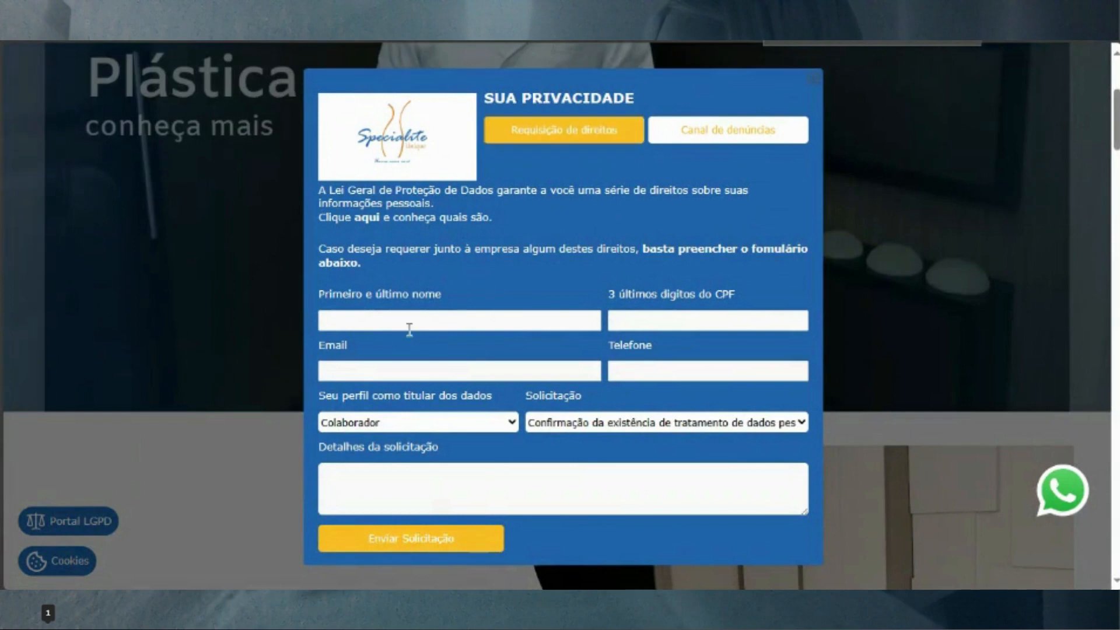
left_click(699, 125)
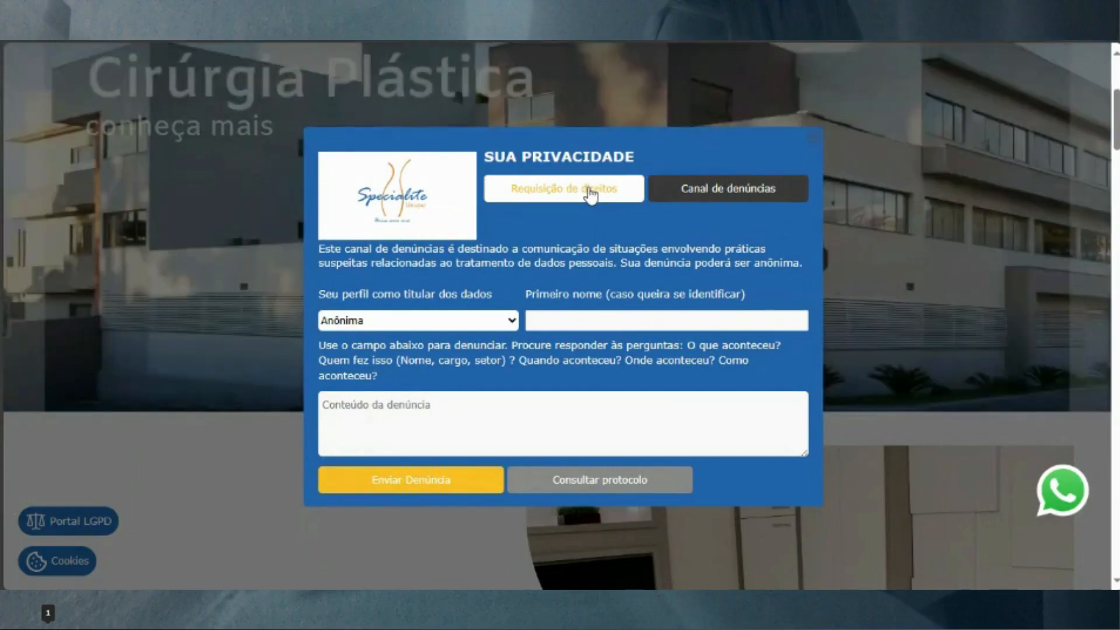
left_click(591, 195)
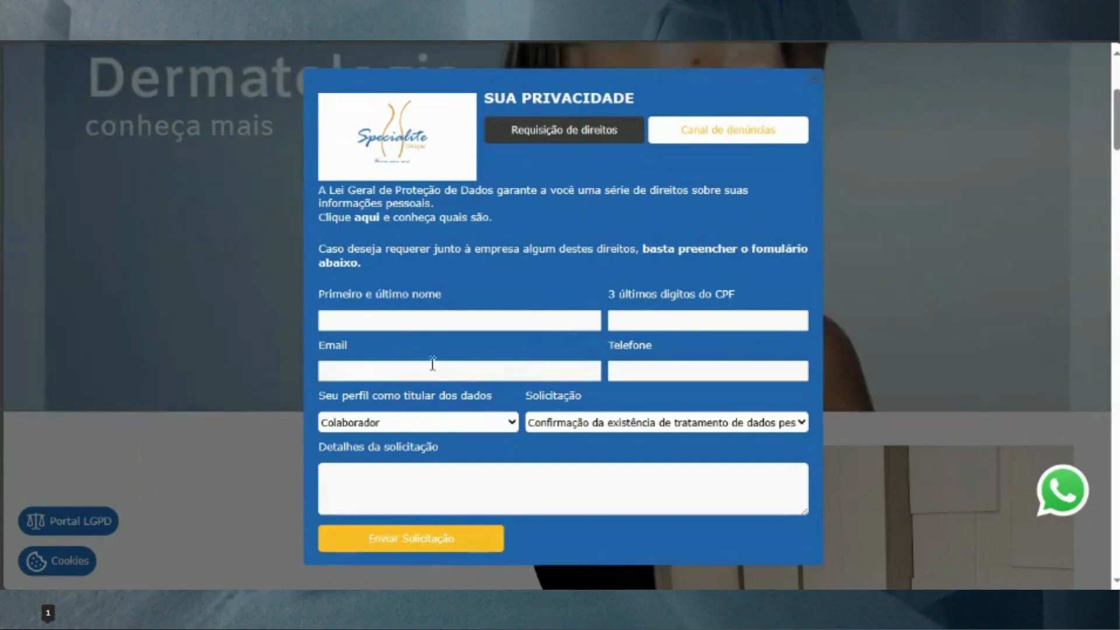
left_click(483, 421)
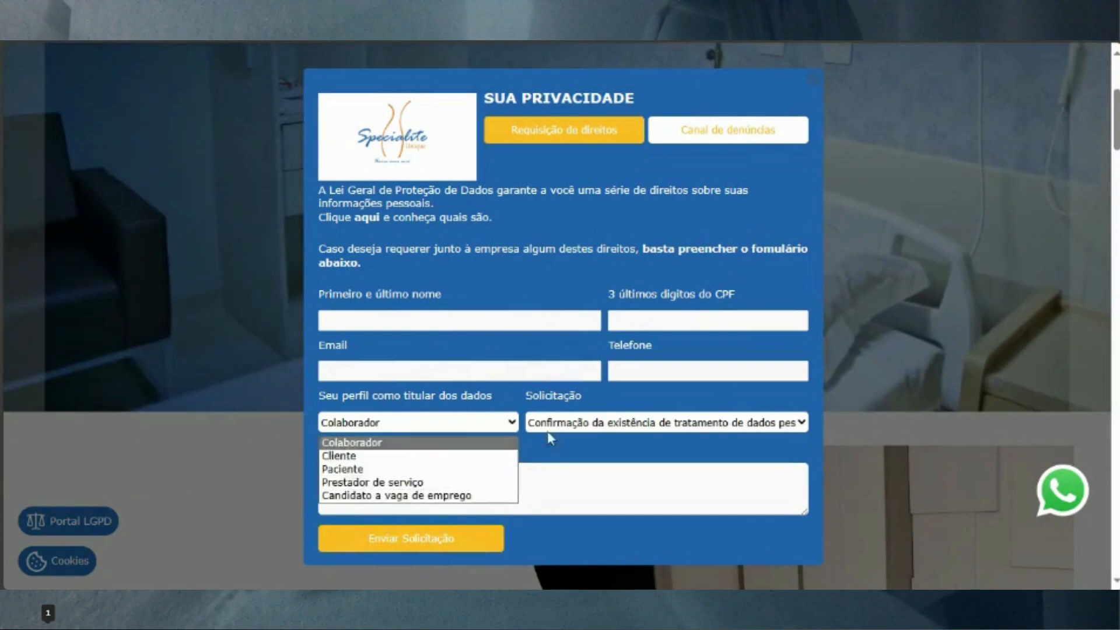
left_click(577, 424)
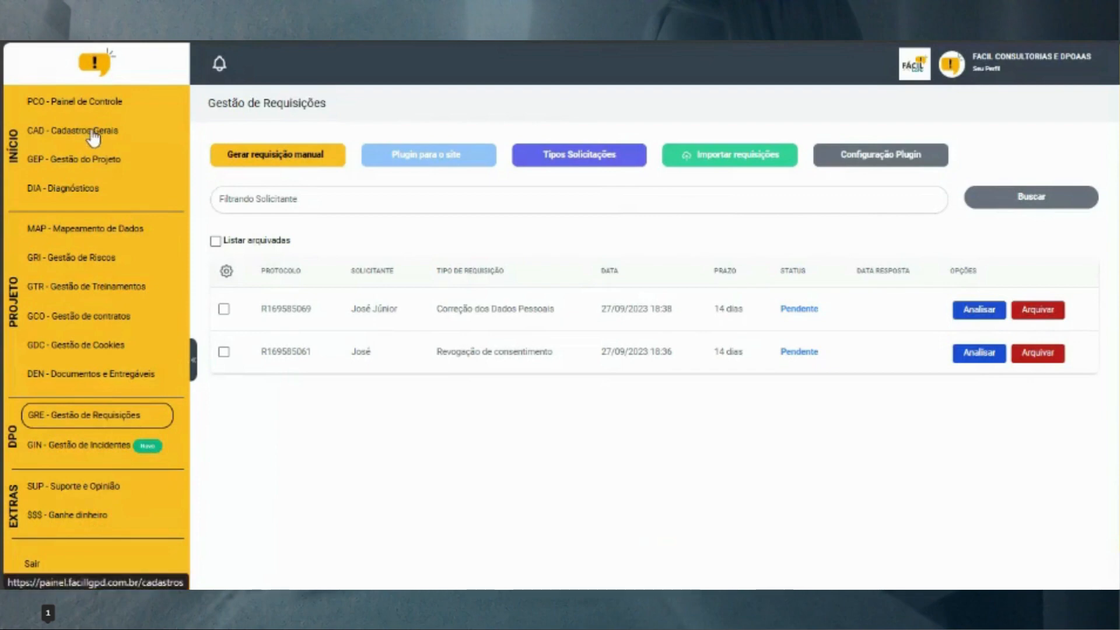
Review the website plugin embed code, then browse the Configuração Plugin template, texts and colours
left_click(430, 155)
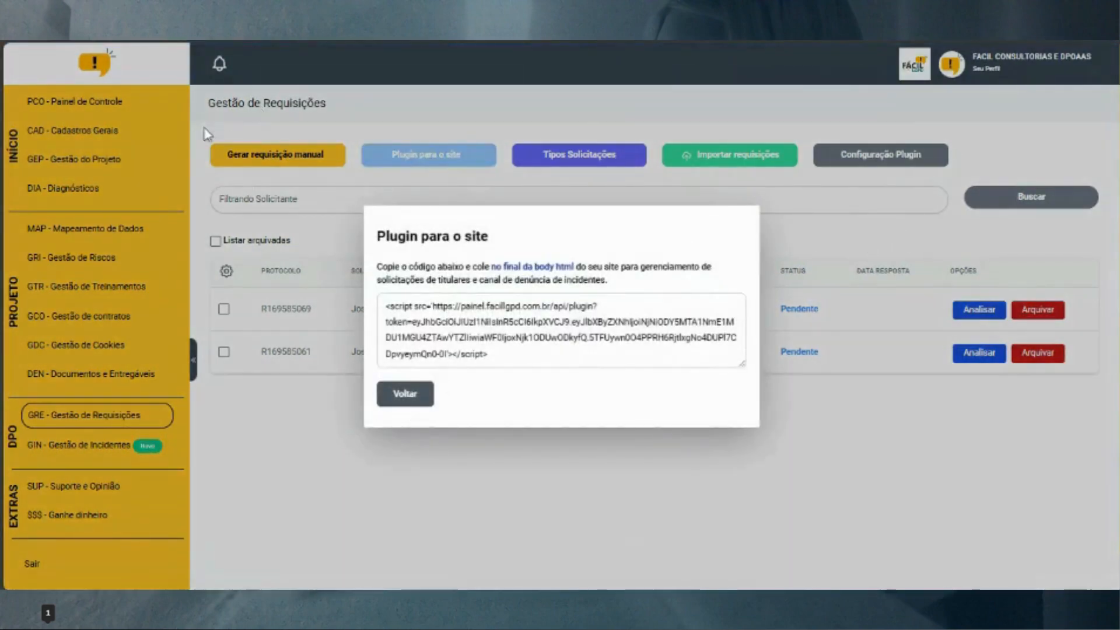
left_click(796, 187)
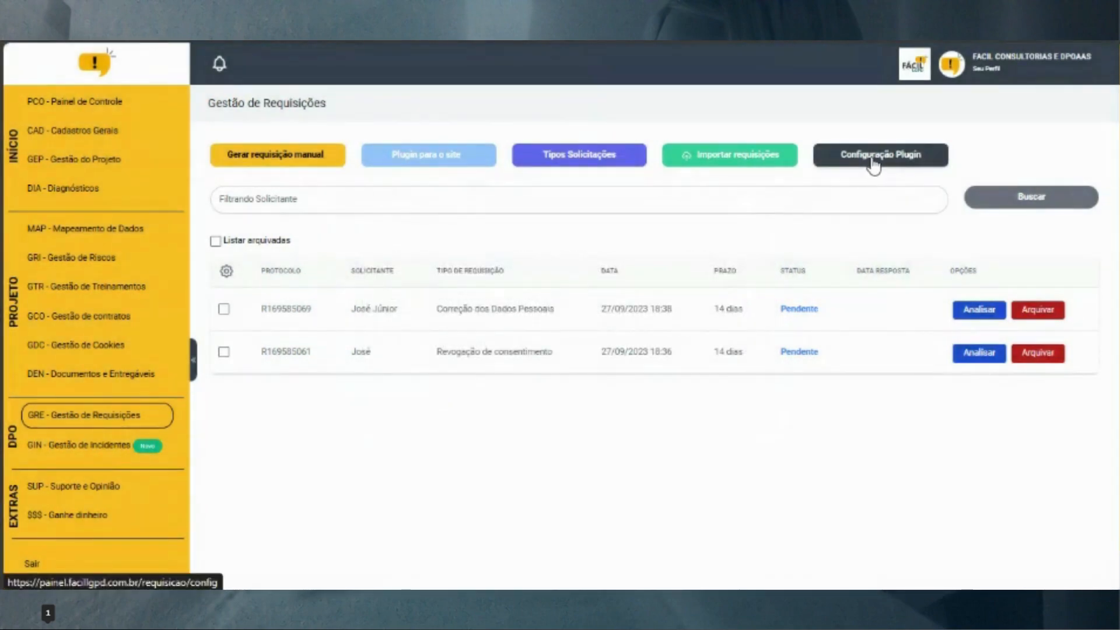
left_click(874, 166)
scroll(496, 370, "down", 15)
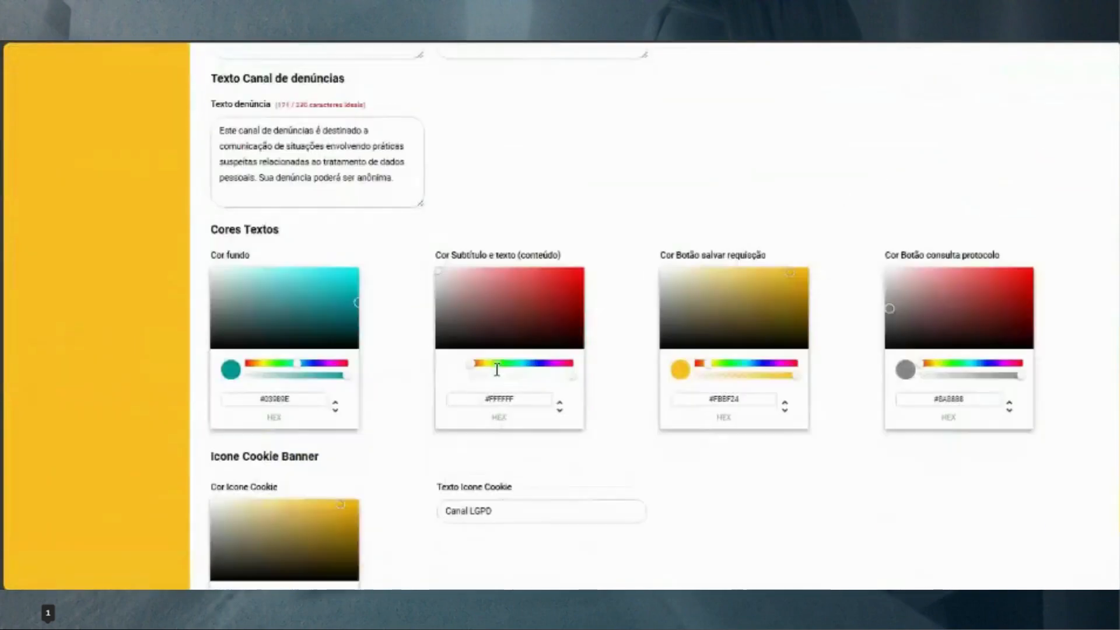
scroll(295, 380, "up", 1)
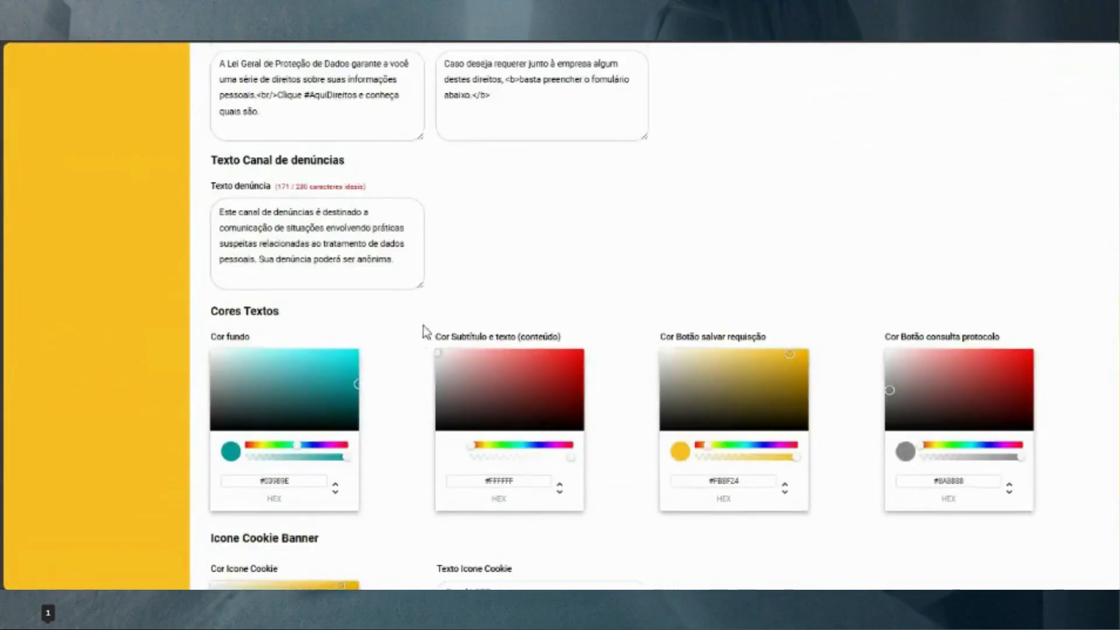
scroll(424, 332, "up", 12)
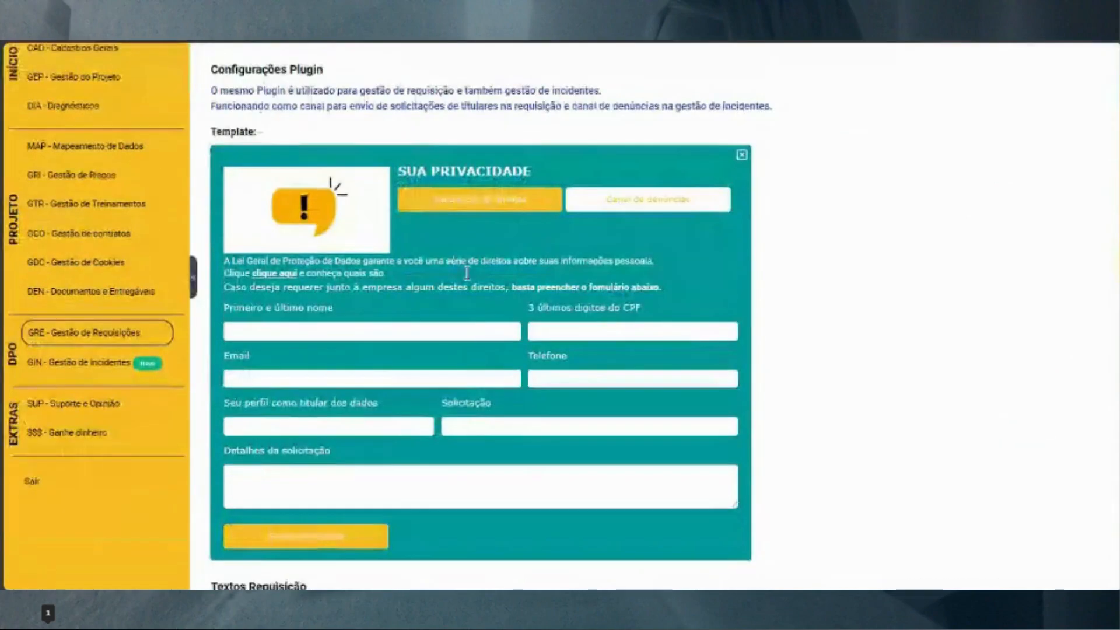
scroll(409, 339, "down", 4)
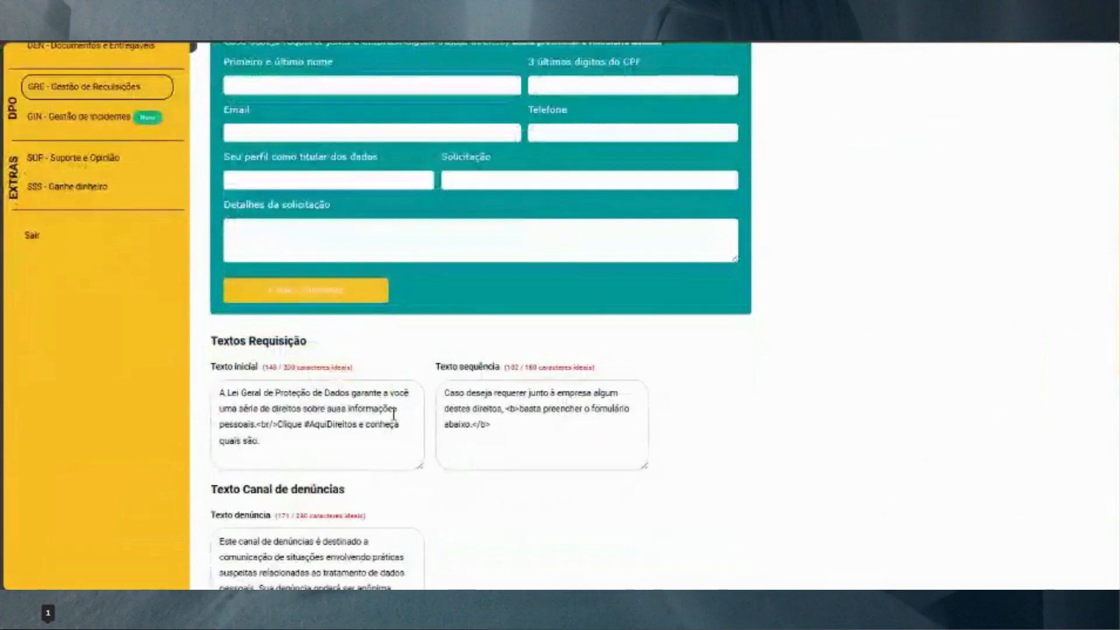
scroll(394, 414, "down", 10)
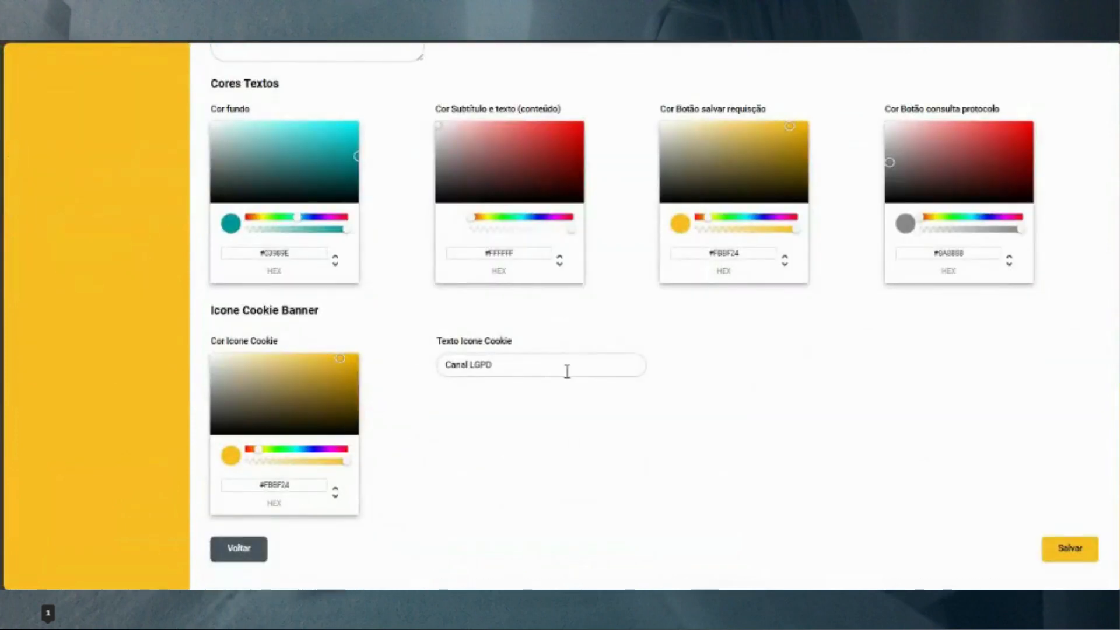
Highlight the cookie icon label 'Canal LGPD' and move on to CAD - Cadastros Gerais
left_click_drag(530, 369, 430, 367)
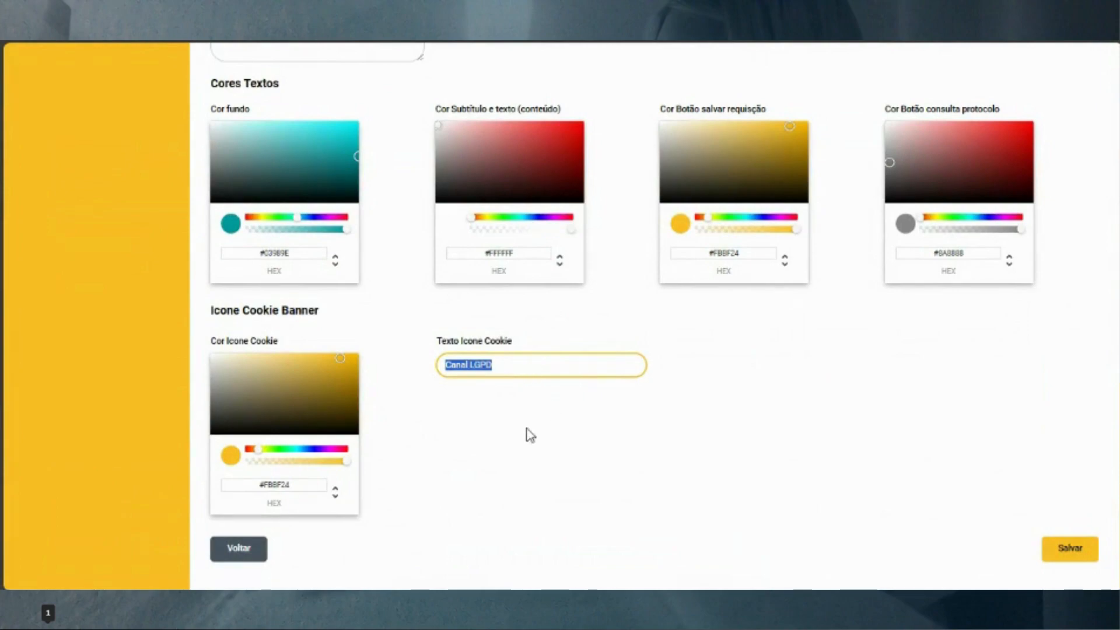
scroll(532, 430, "up", 8)
scroll(531, 436, "up", 6)
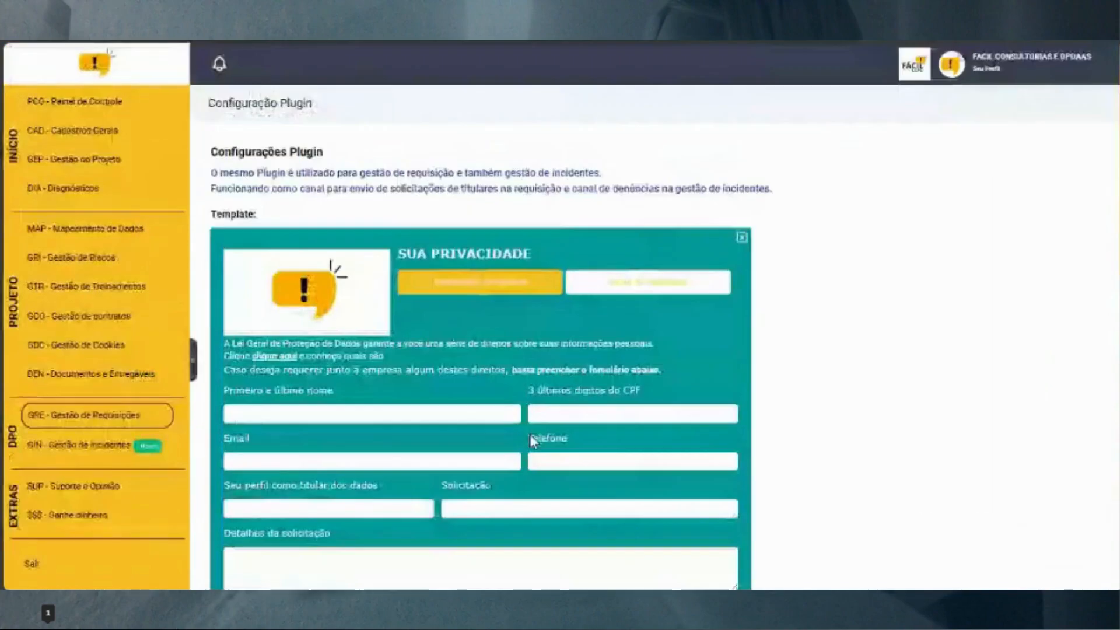
left_click(111, 136)
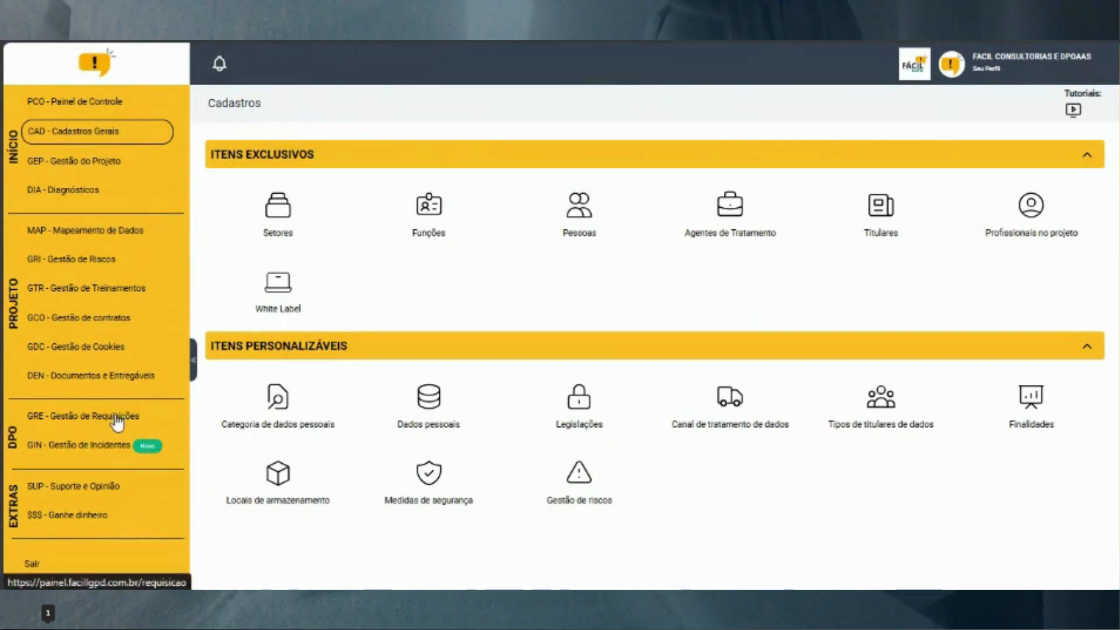
Open Titulares and view the holder types on a new record, without saving it
left_click(885, 212)
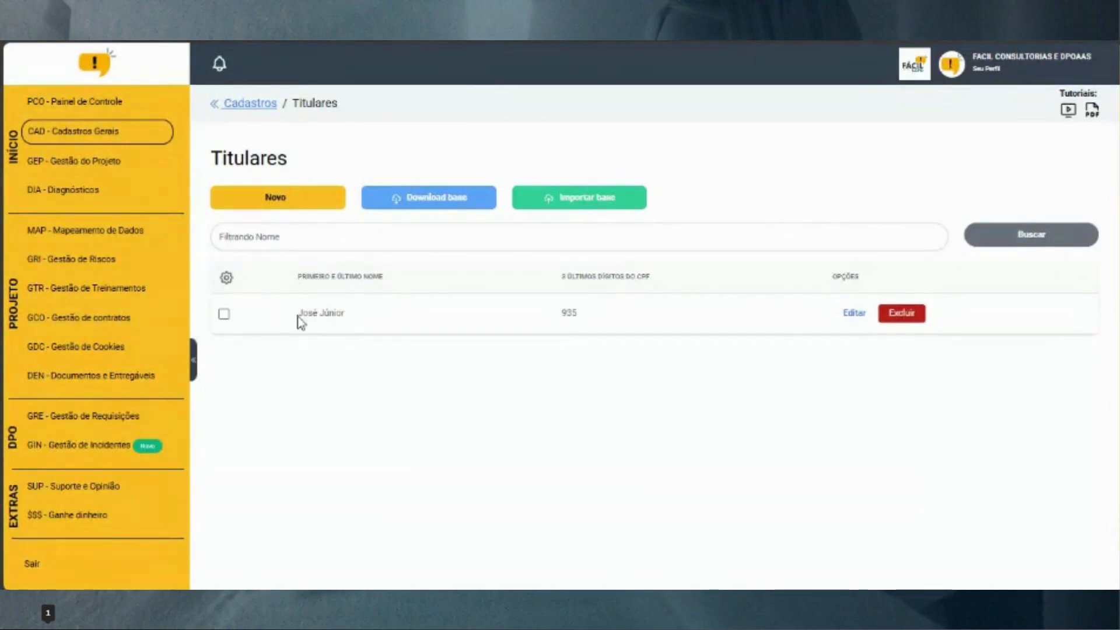
left_click(286, 202)
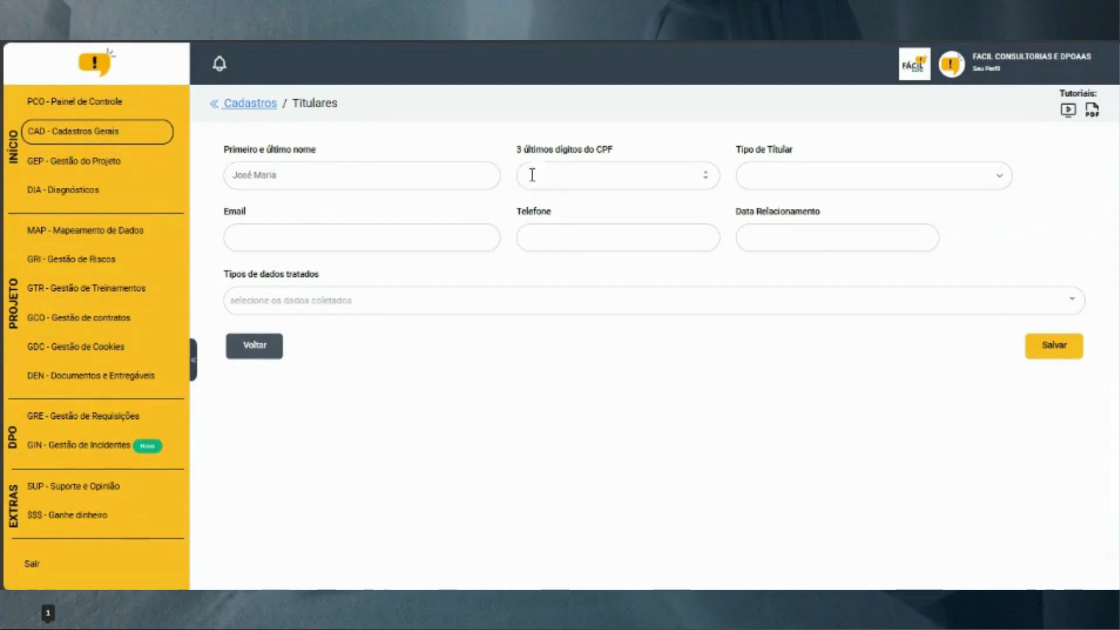
left_click(812, 178)
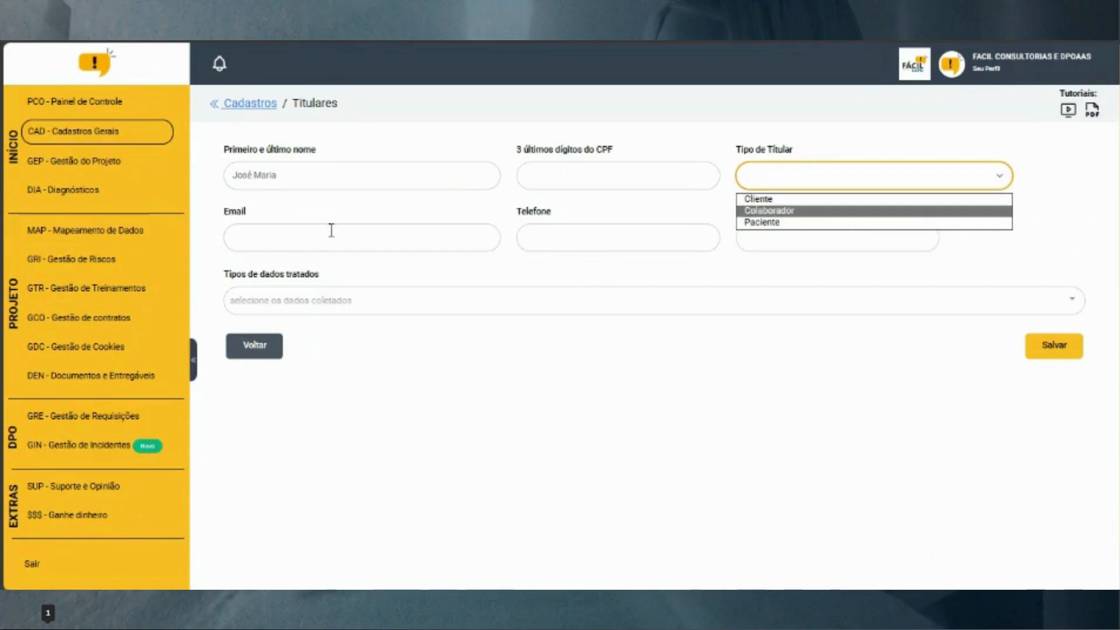
left_click(617, 237)
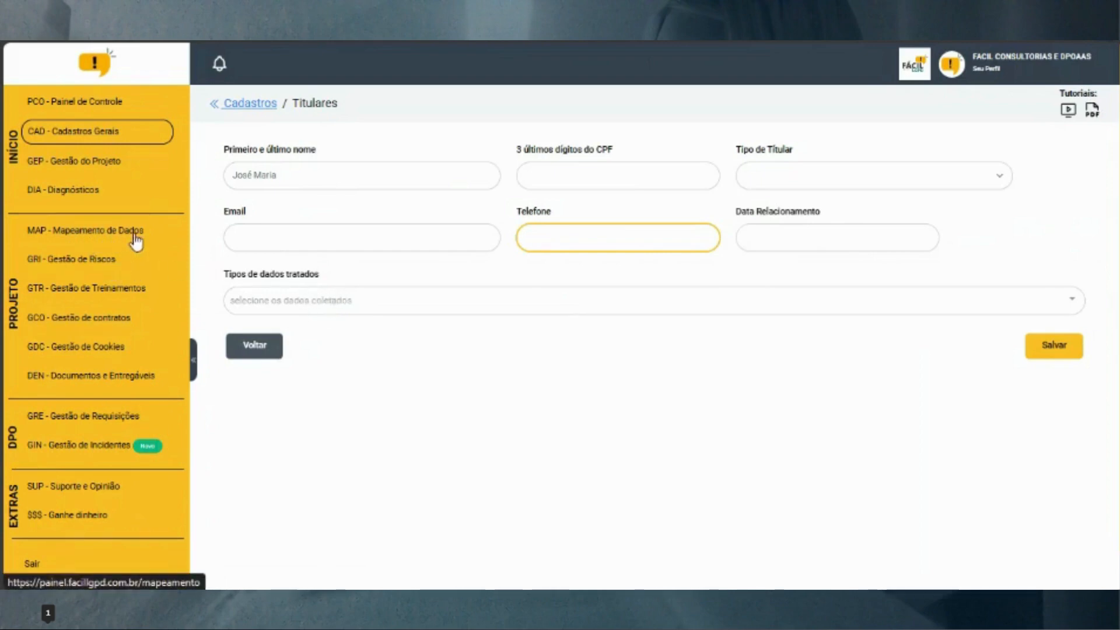
left_click(114, 139)
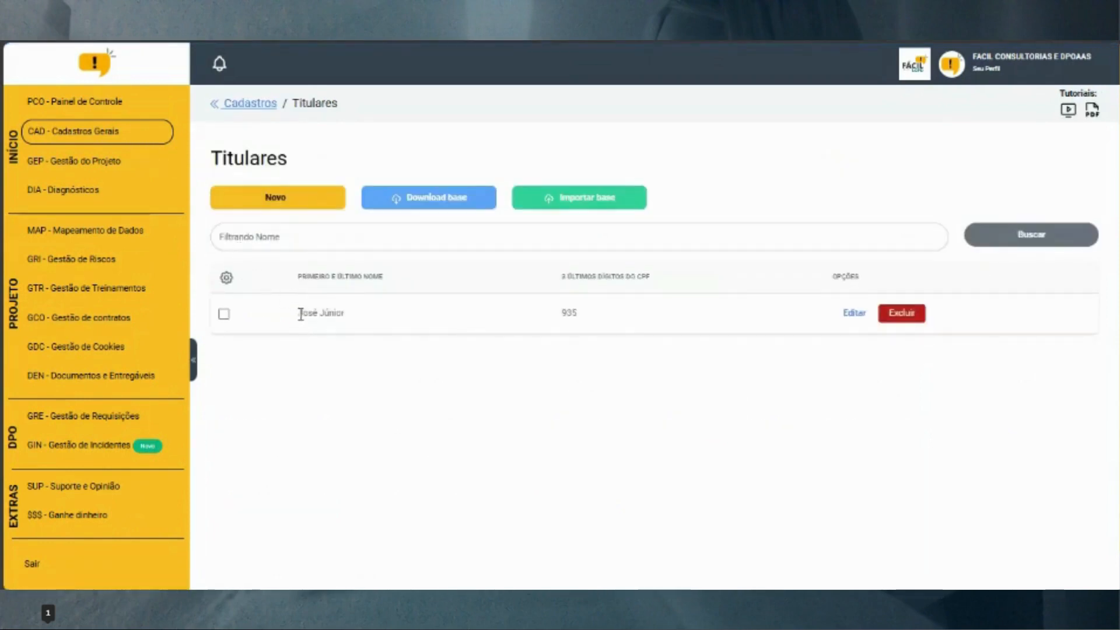
Highlight the listed holder's name and CPF, then open MAP - Mapeamento de Dados
left_click_drag(298, 313, 365, 323)
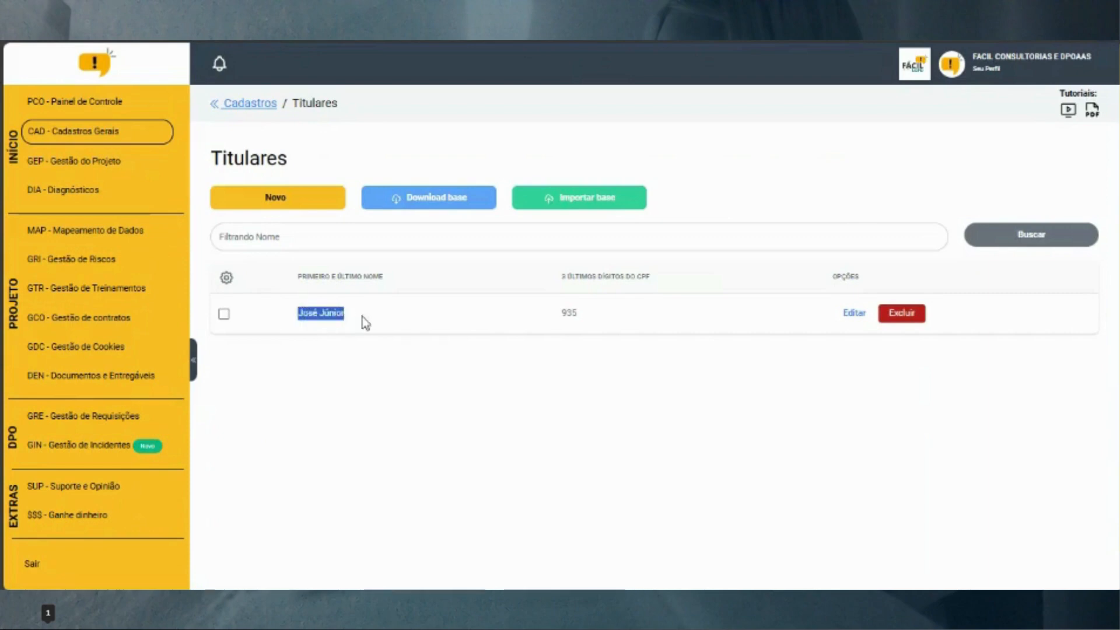
double_click(569, 319)
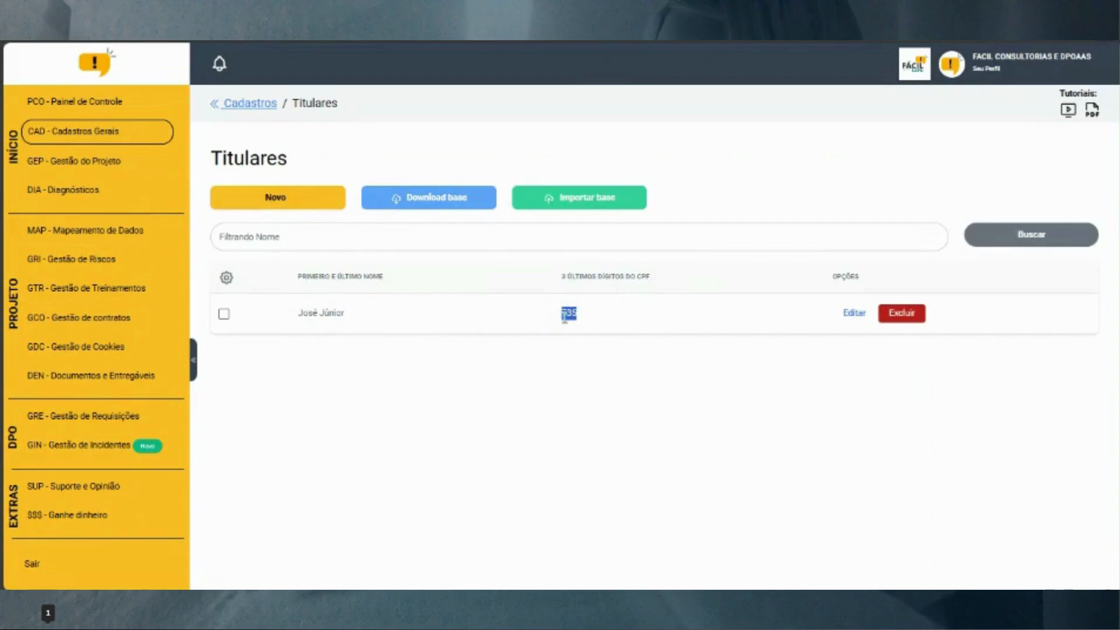
left_click(81, 233)
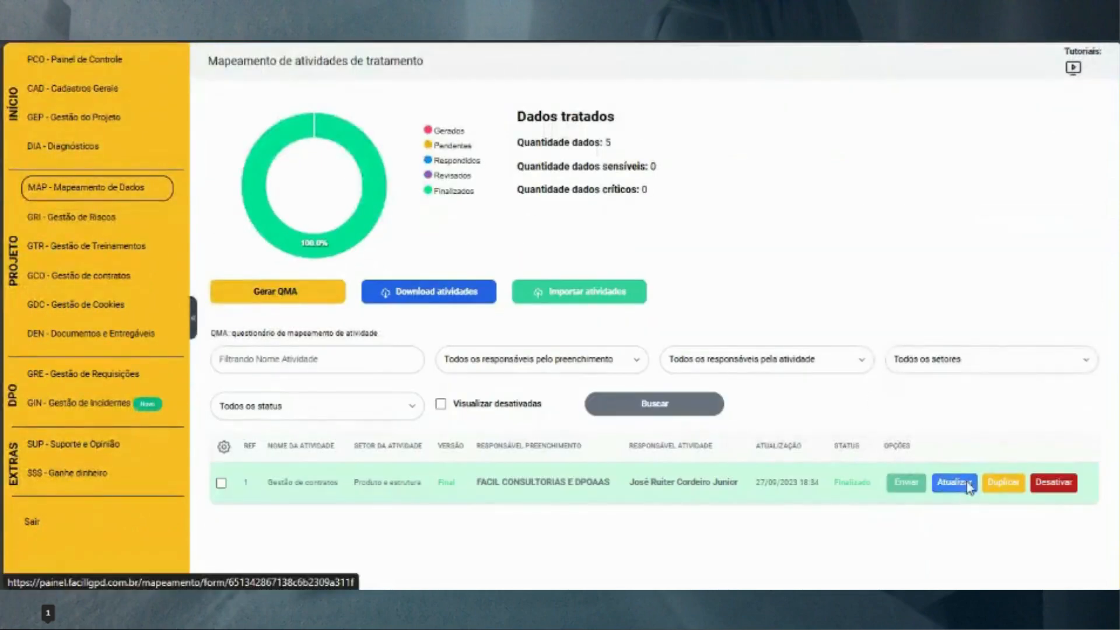
Open the Gestão de contratos activity, expand 2. Dados Tratados, then return to Cadastros Gerais
left_click(954, 524)
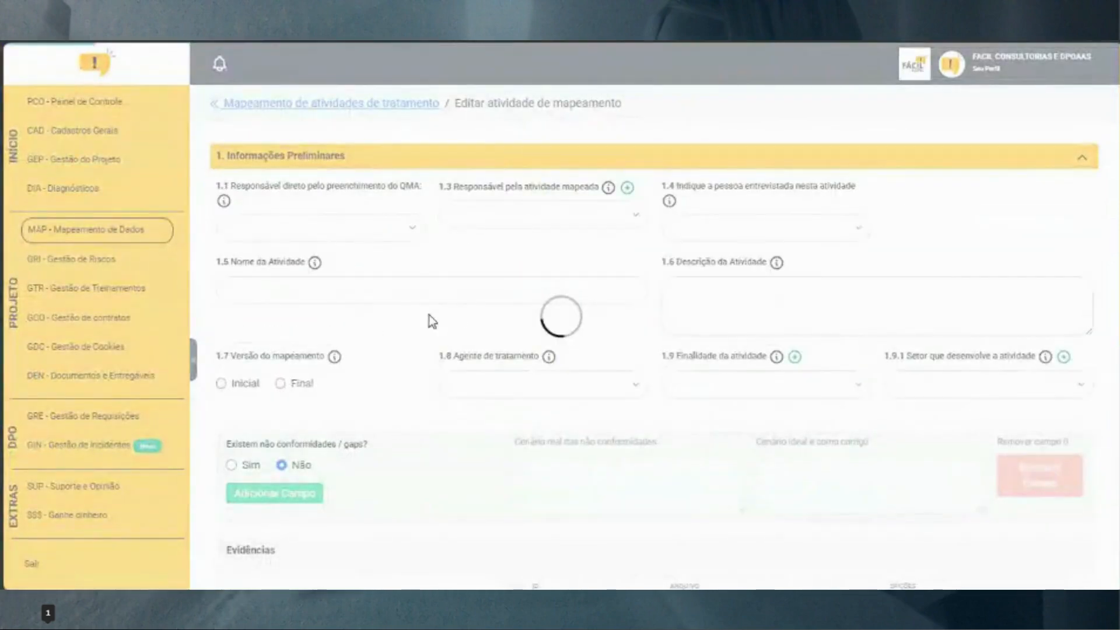
scroll(429, 309, "down", 7)
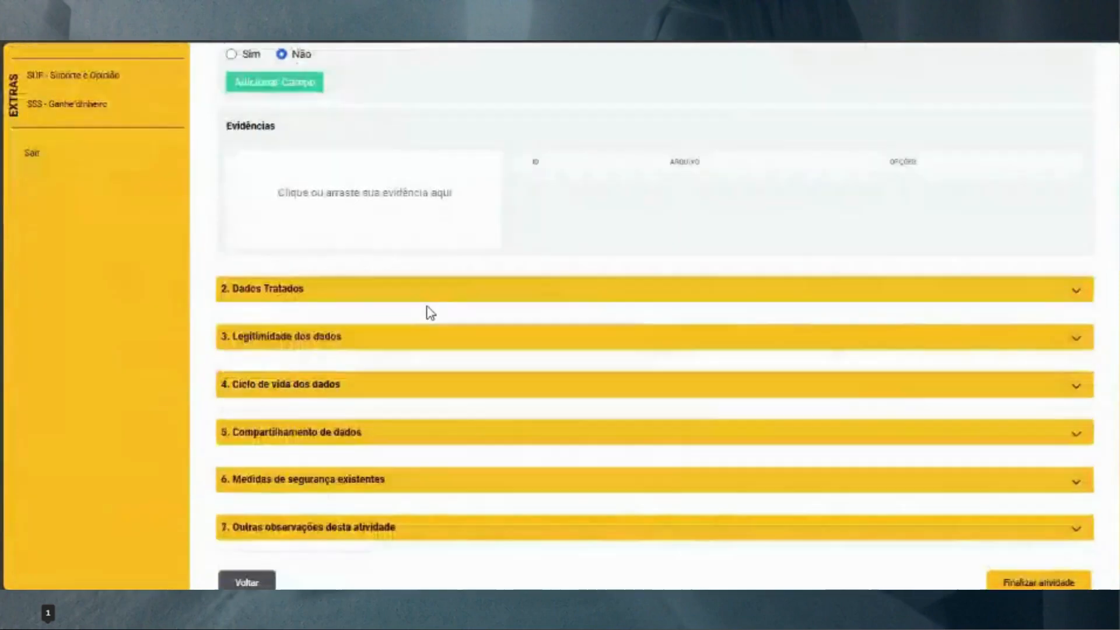
left_click(422, 297)
scroll(265, 331, "down", 3)
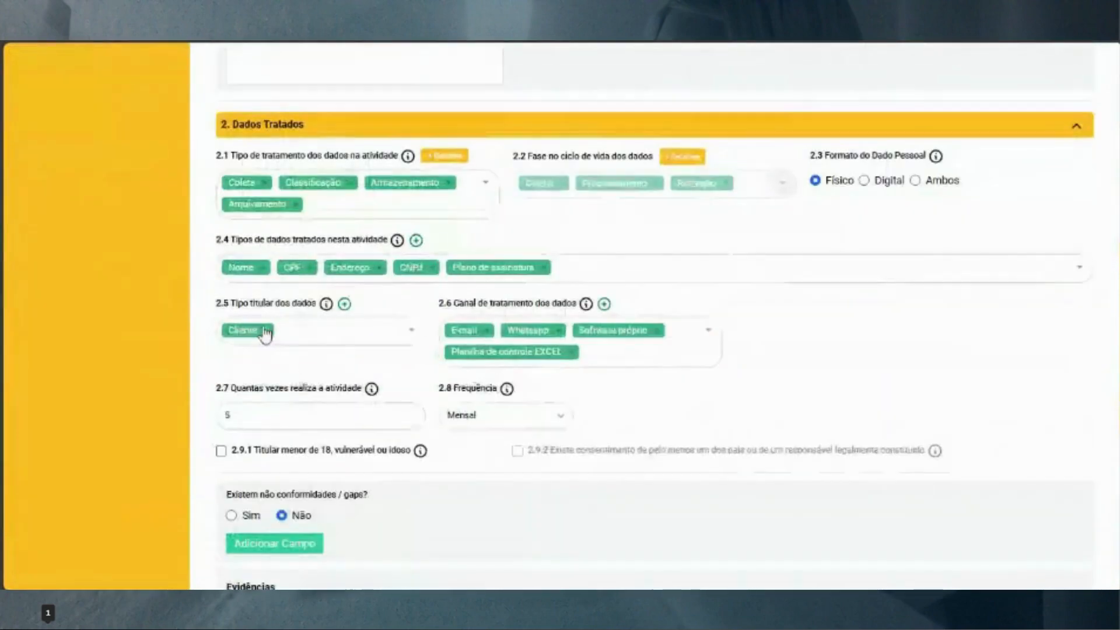
scroll(263, 350, "up", 7)
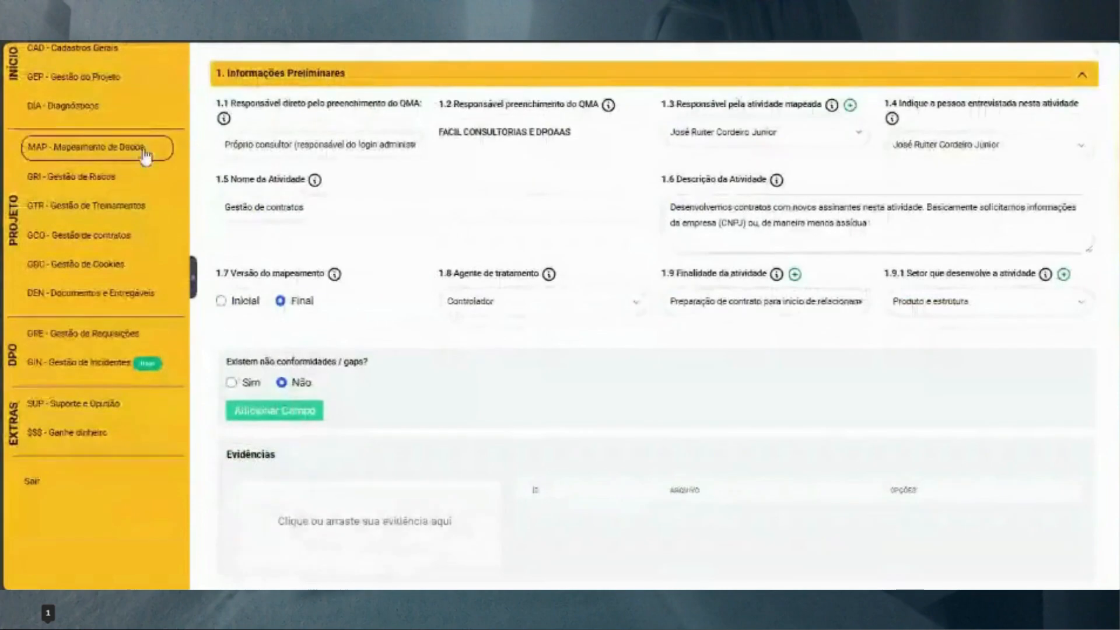
scroll(146, 266, "up", 2)
left_click(105, 131)
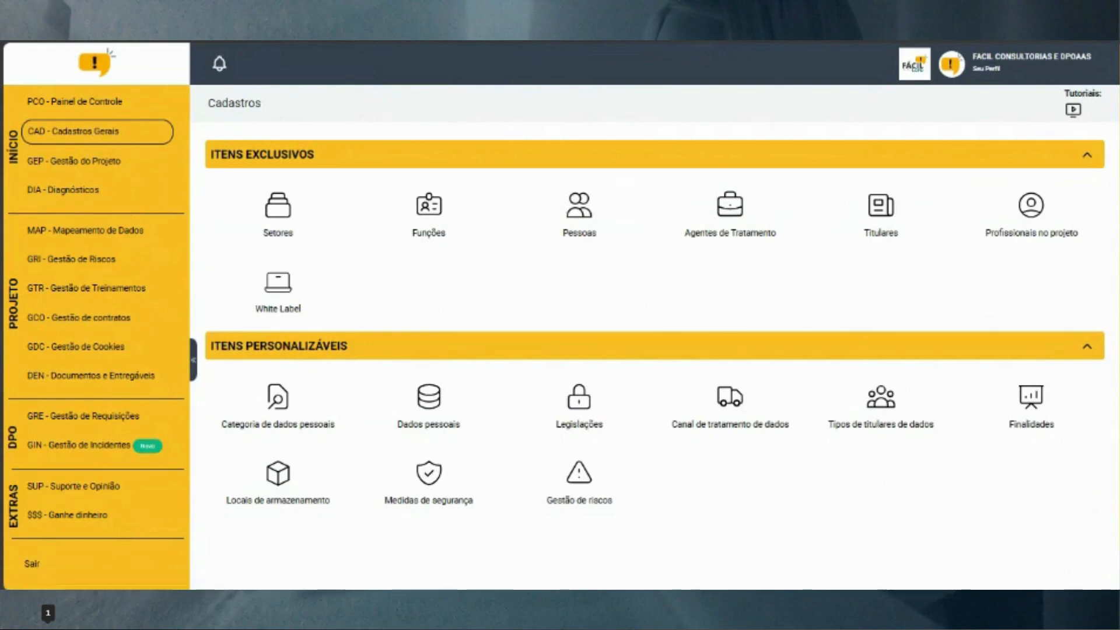
left_click(580, 223)
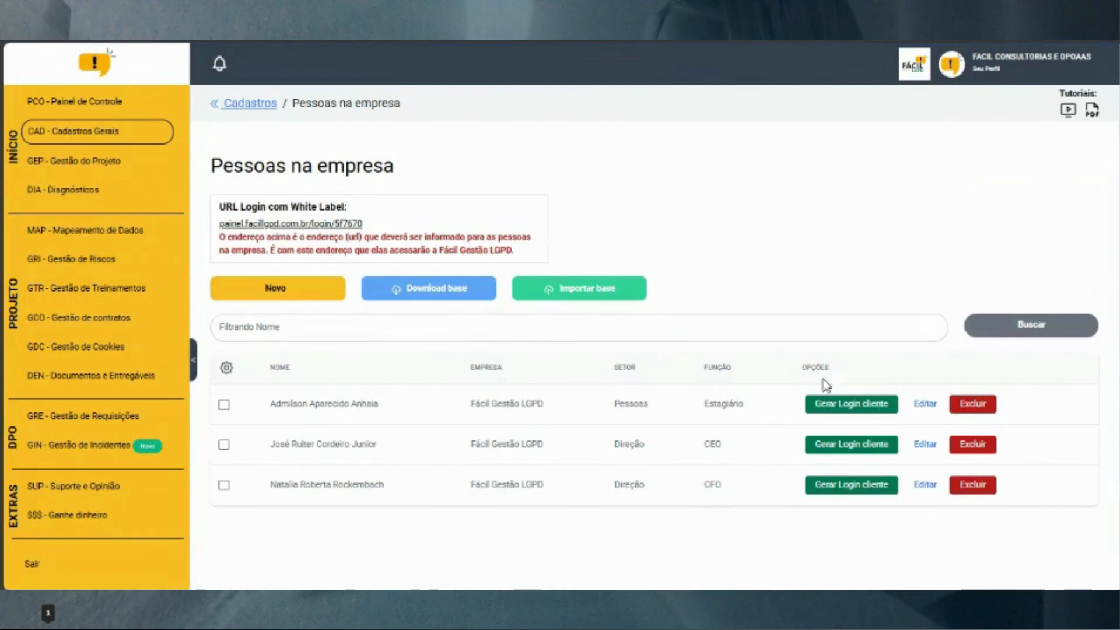
left_click(90, 134)
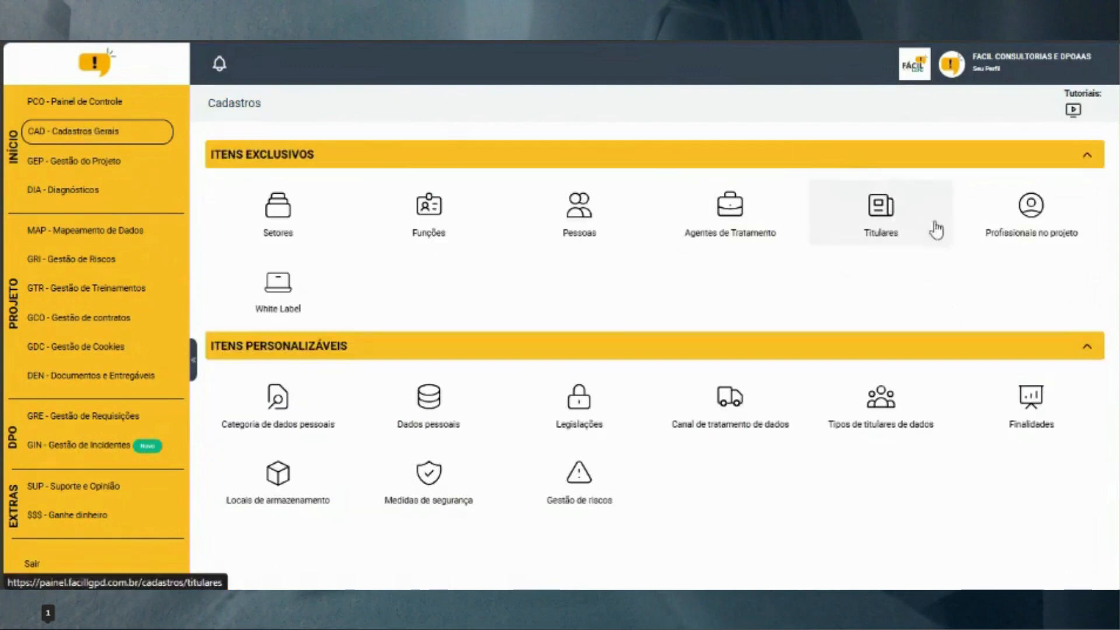
left_click(1039, 213)
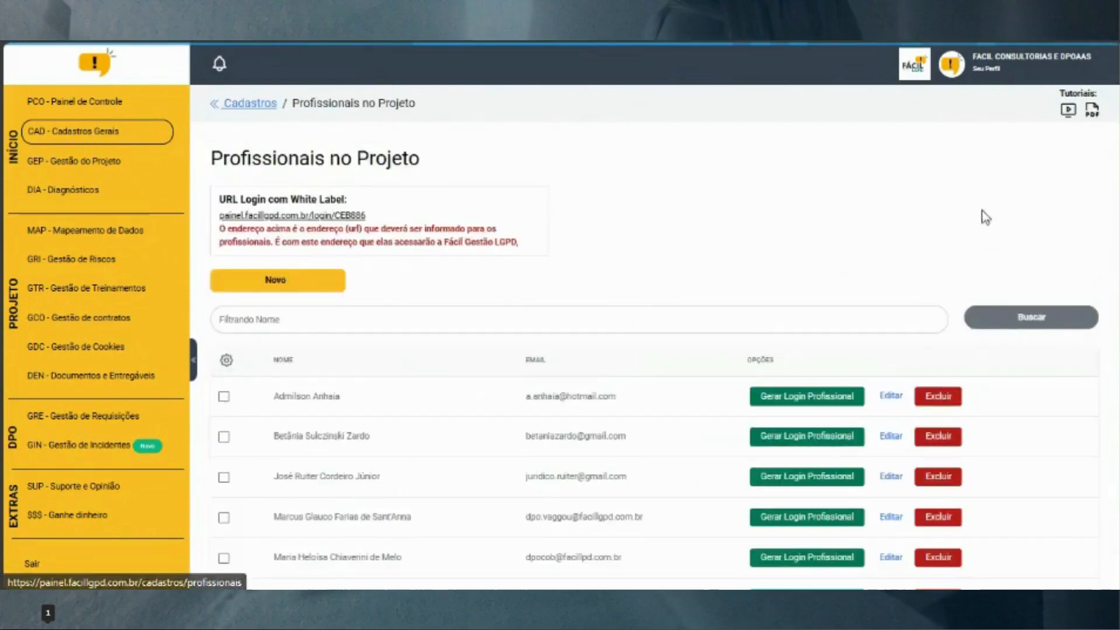
left_click(115, 140)
left_click(591, 220)
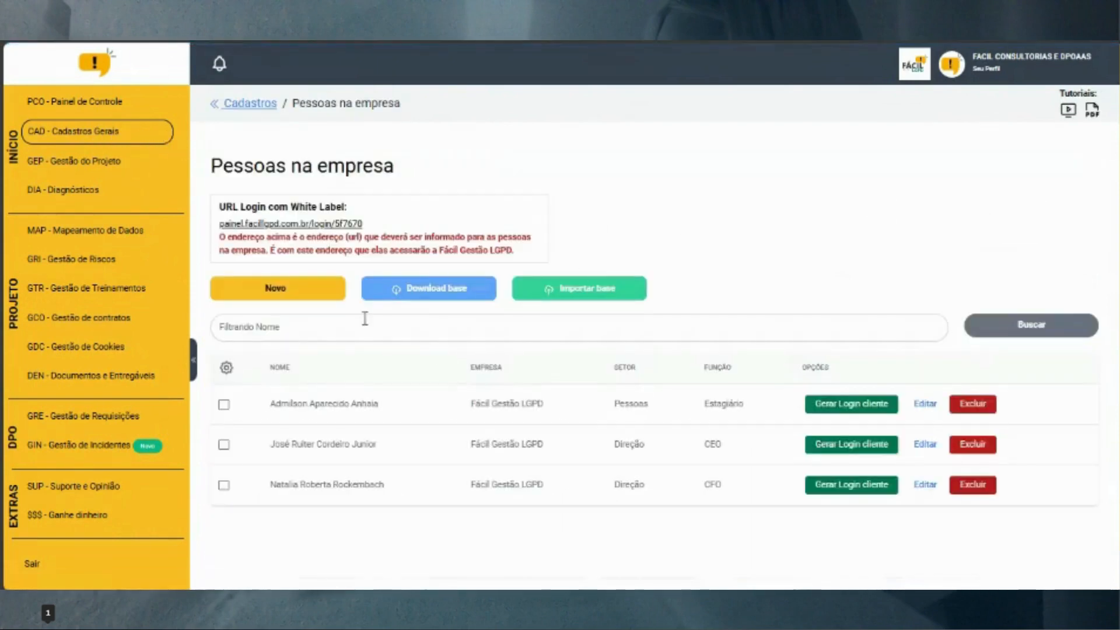
left_click(925, 403)
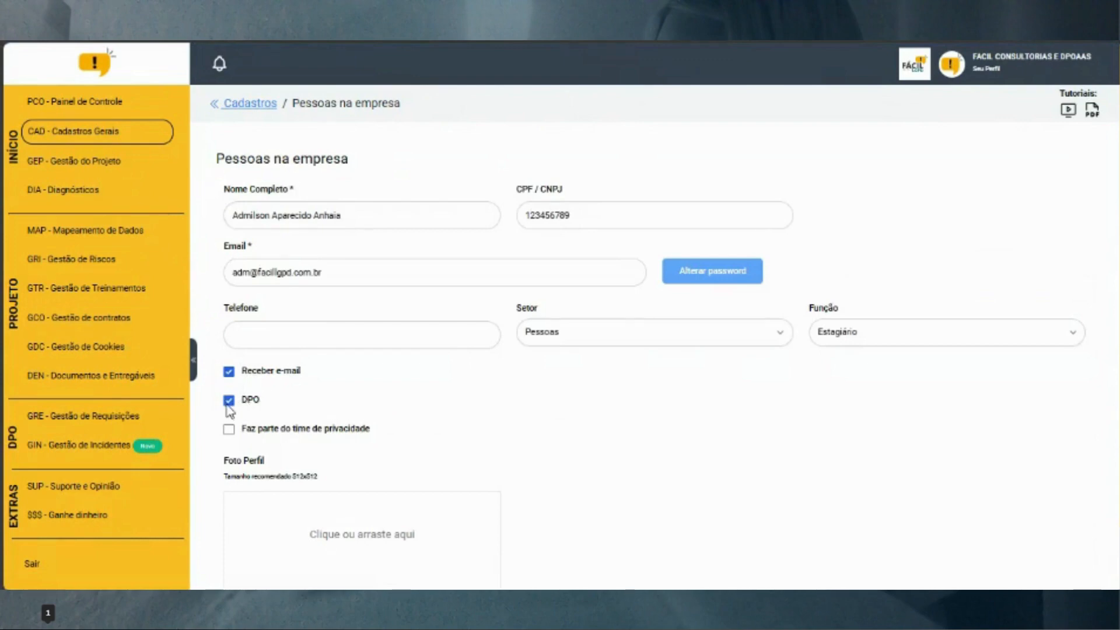
left_click(106, 137)
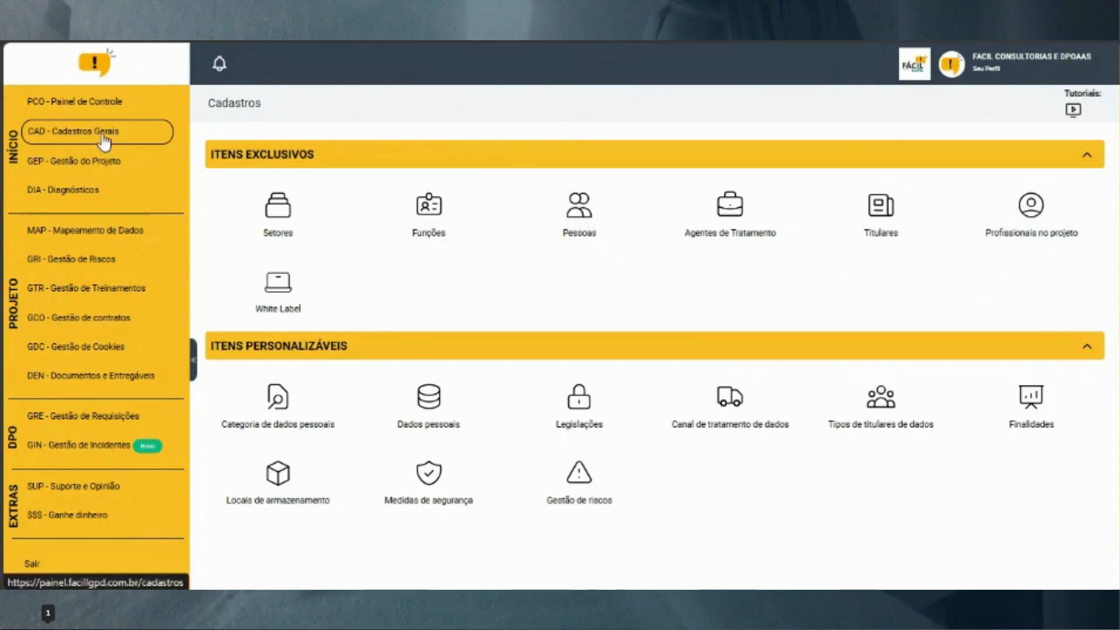
Start a manual request as Cliente, type Acesso aos dados, origin Telefone
left_click(107, 421)
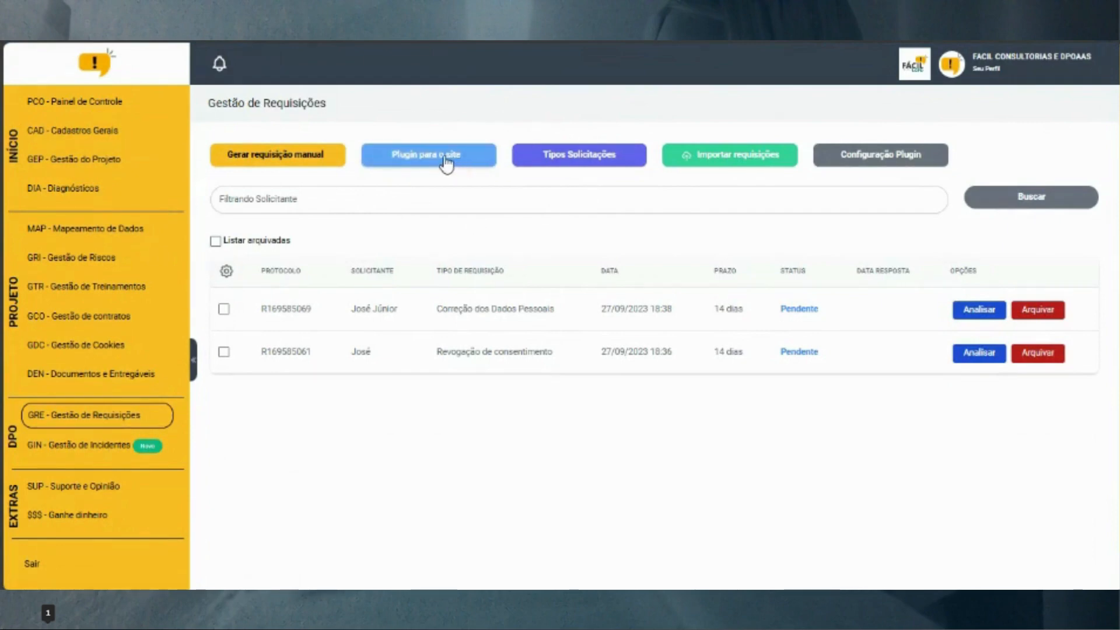
left_click(294, 159)
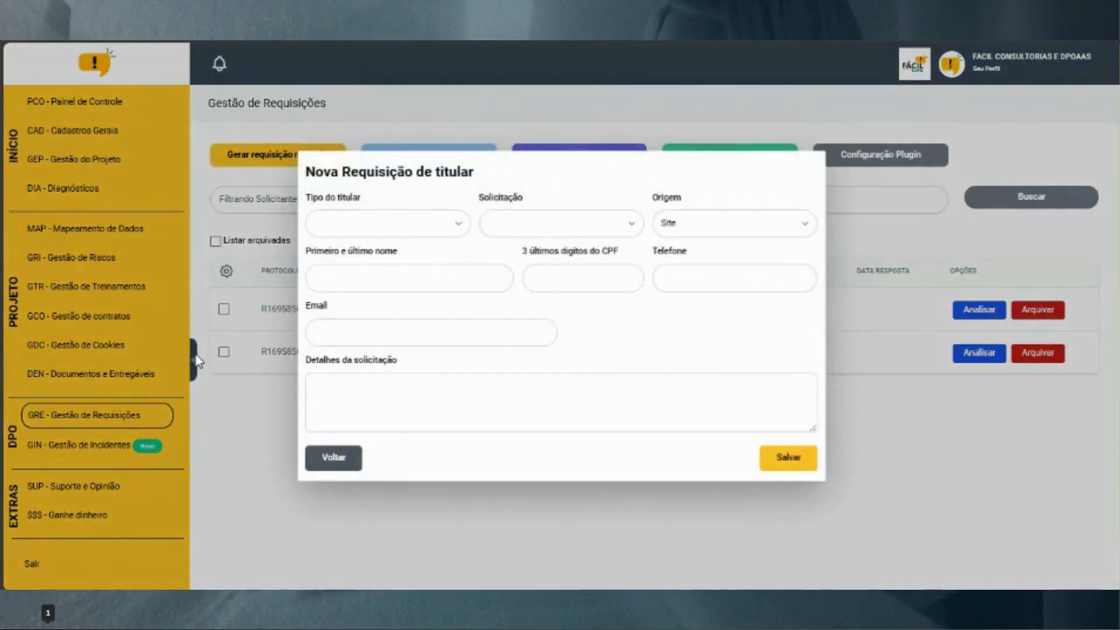
left_click(733, 226)
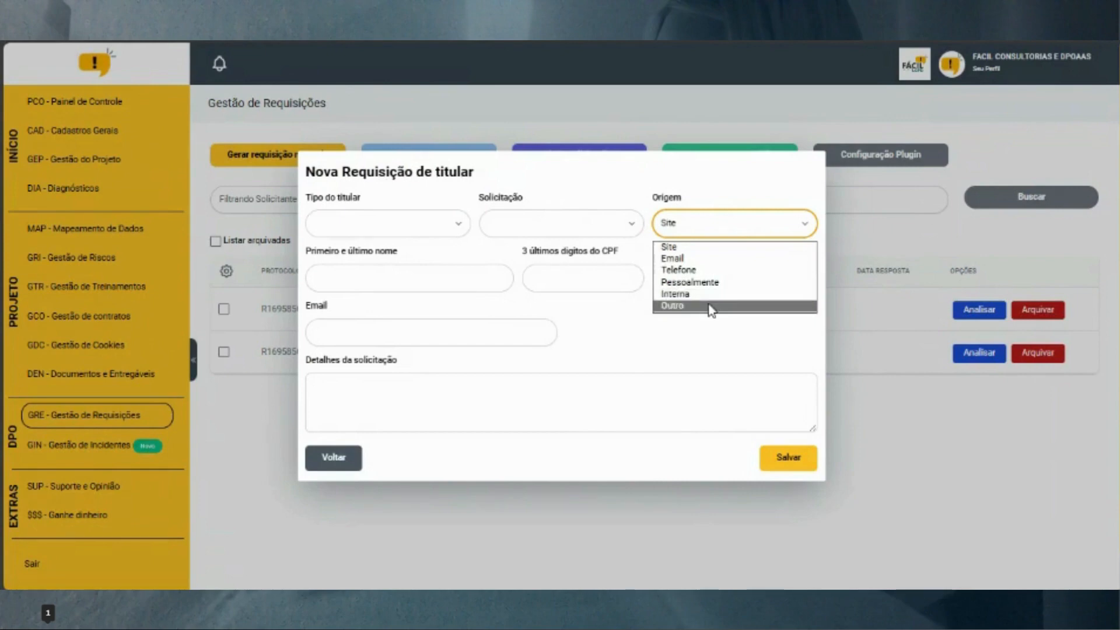
left_click(451, 199)
left_click(455, 222)
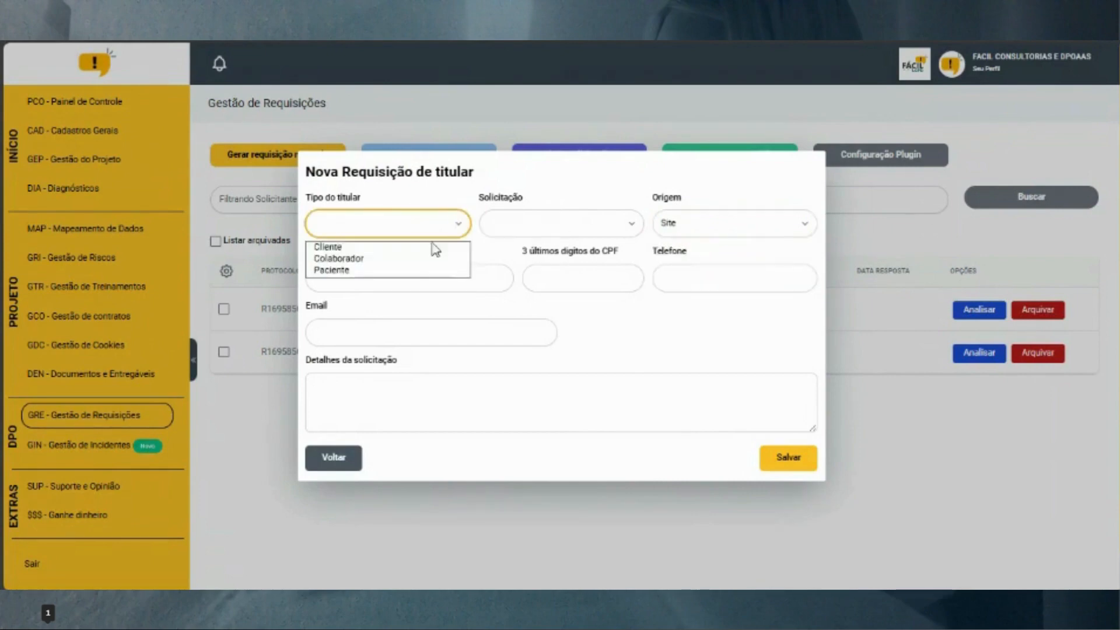
left_click(424, 248)
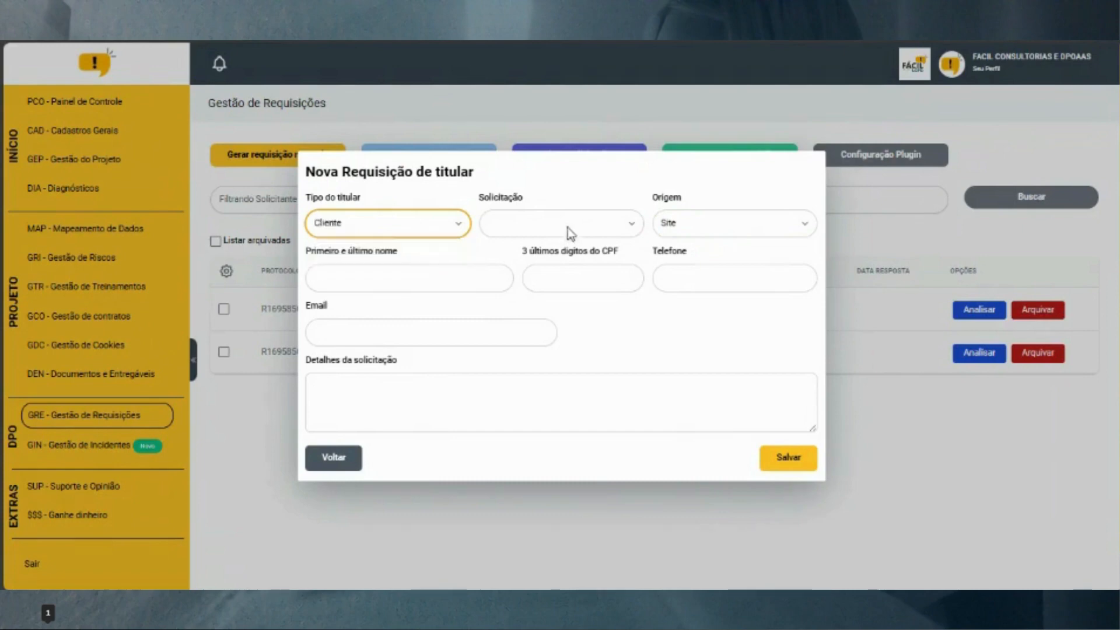
left_click(569, 228)
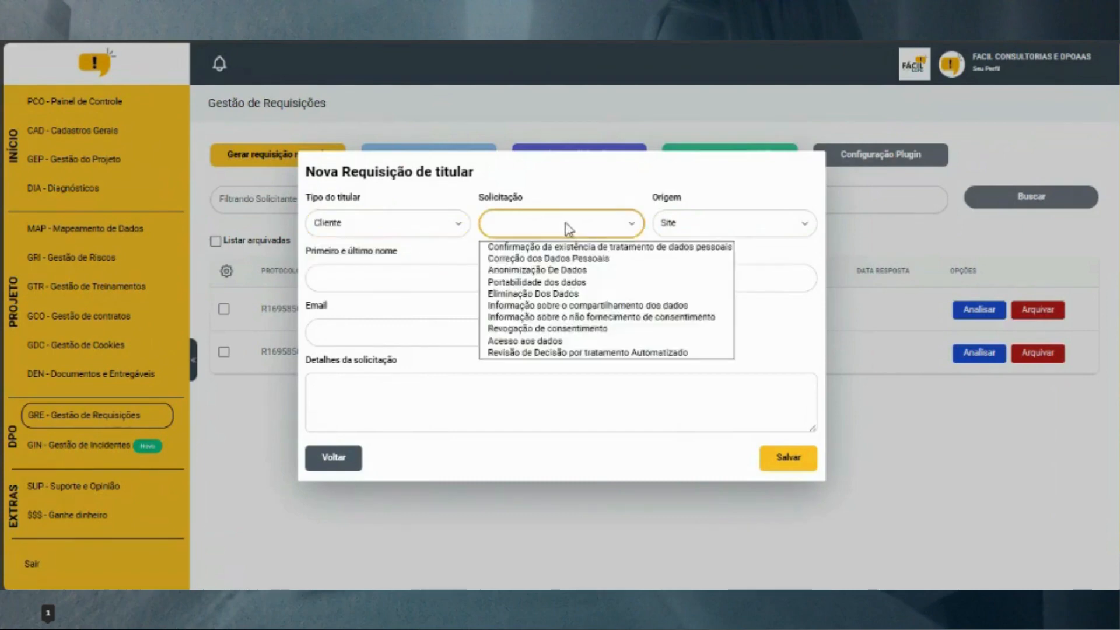
left_click(566, 343)
left_click(680, 224)
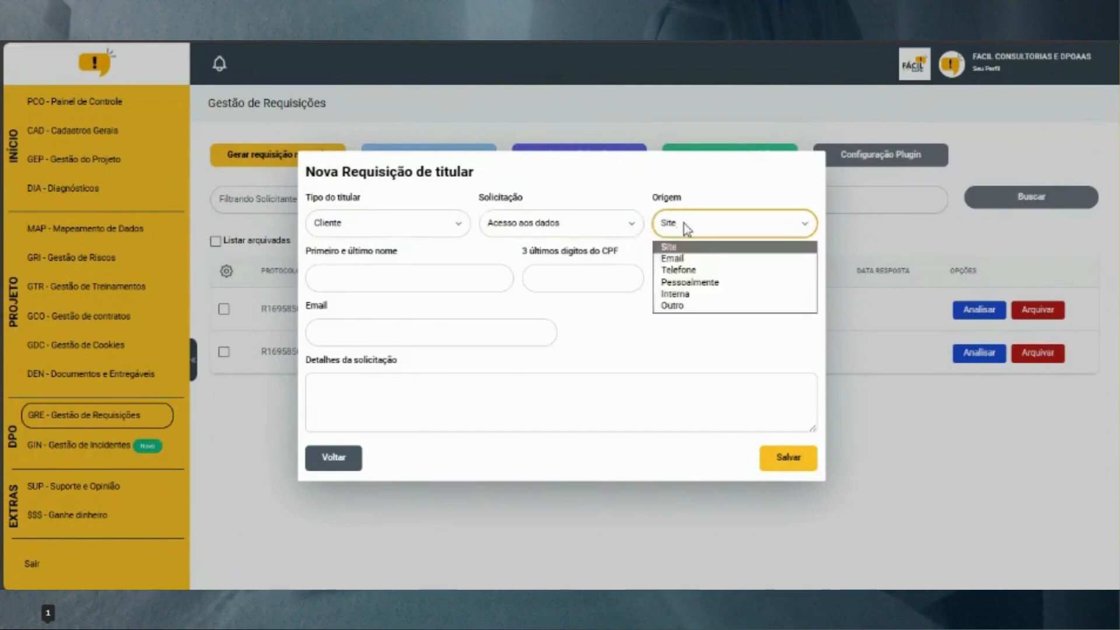
left_click(723, 270)
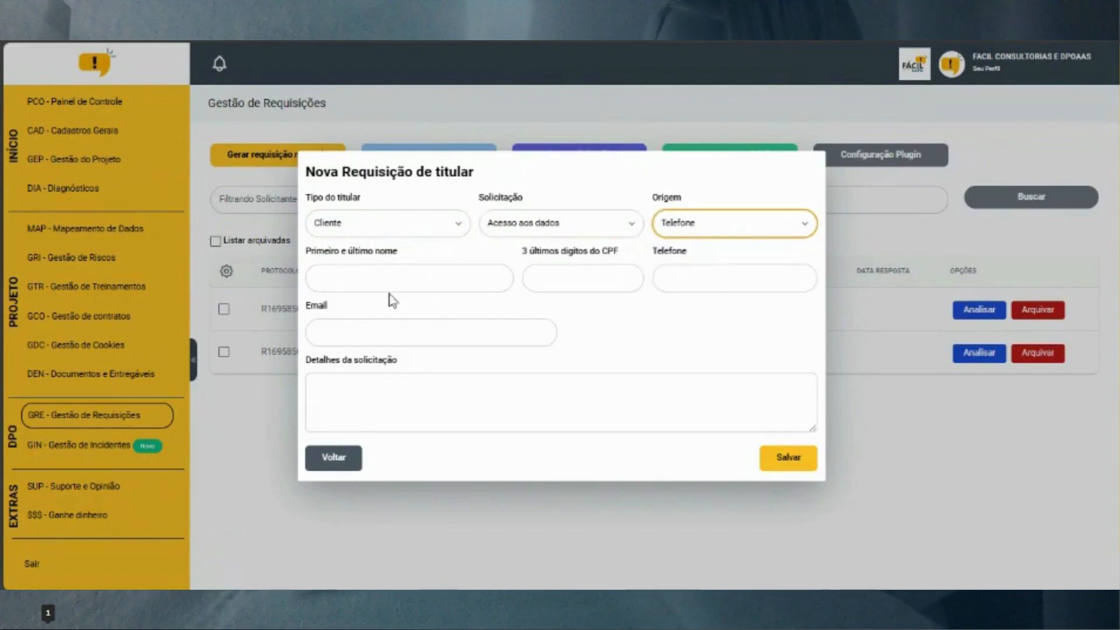
Fill in the requester's full name, phone number and saved e-mail address
left_click(392, 278)
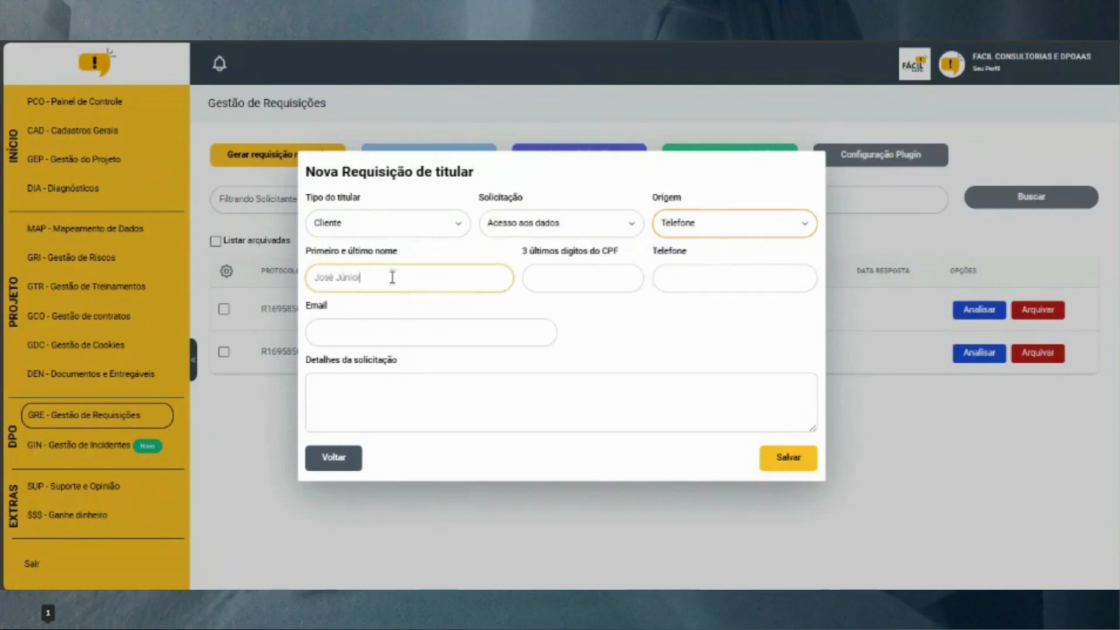
key("Tab")
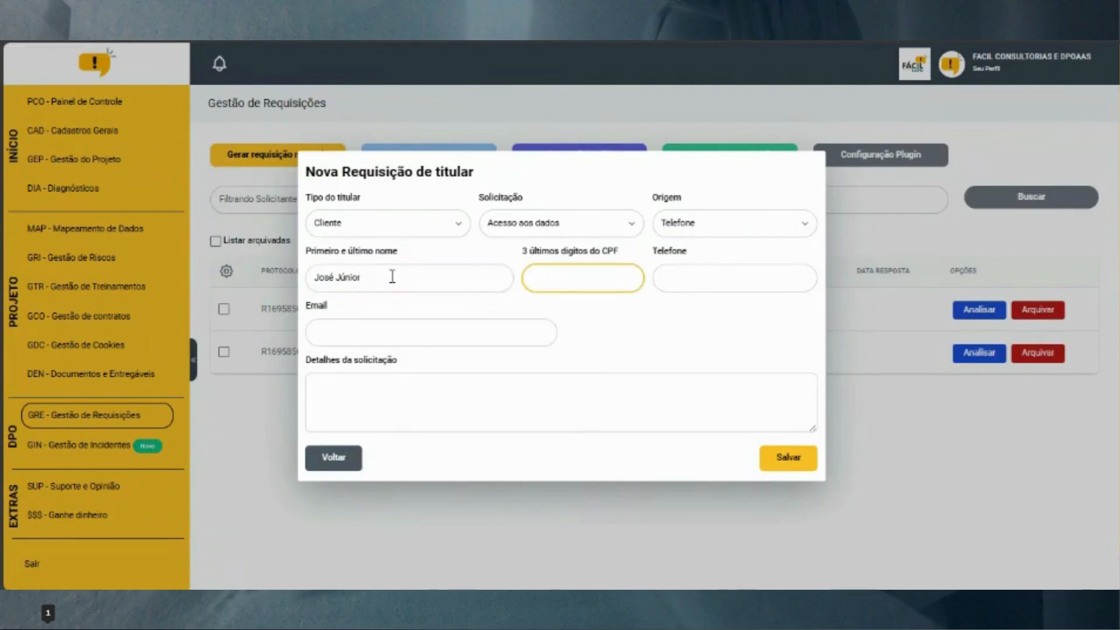
key("Tab")
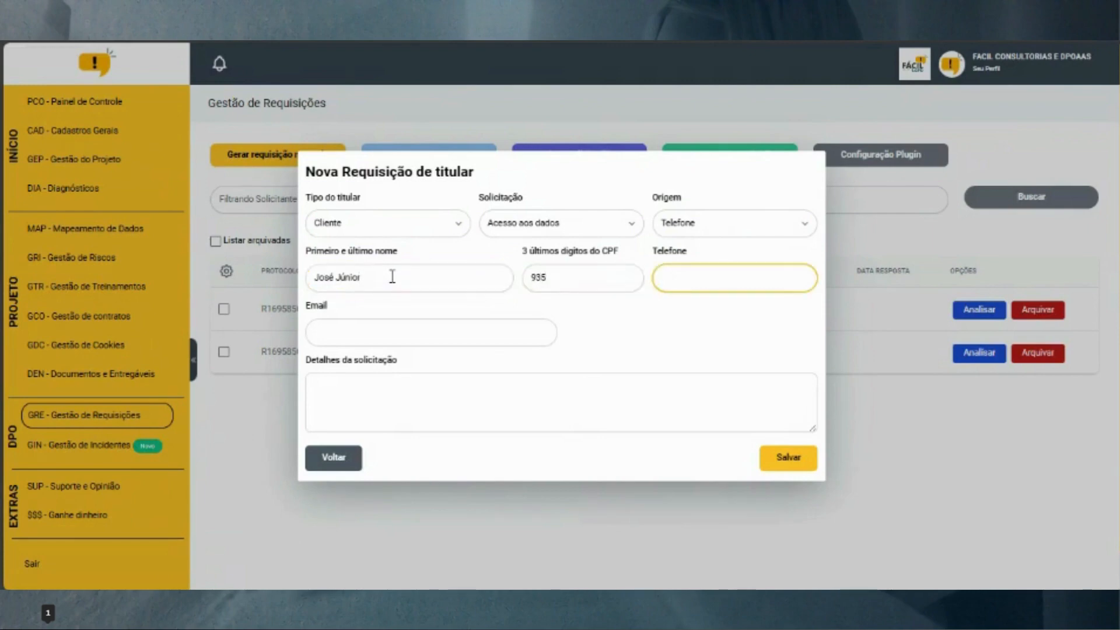
type("45999999999")
key("Tab")
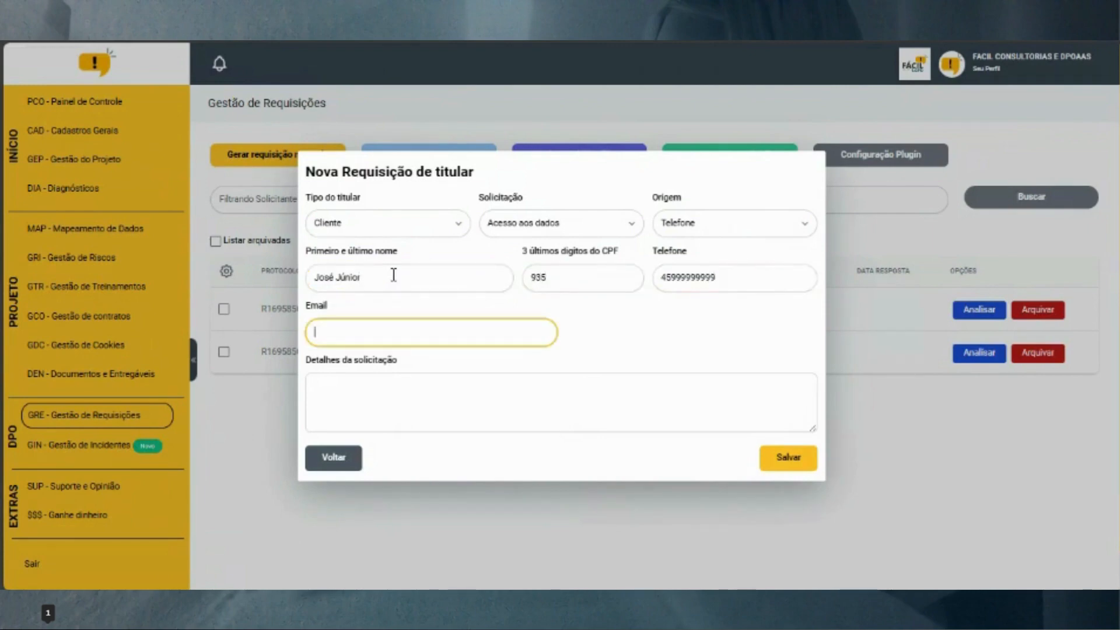
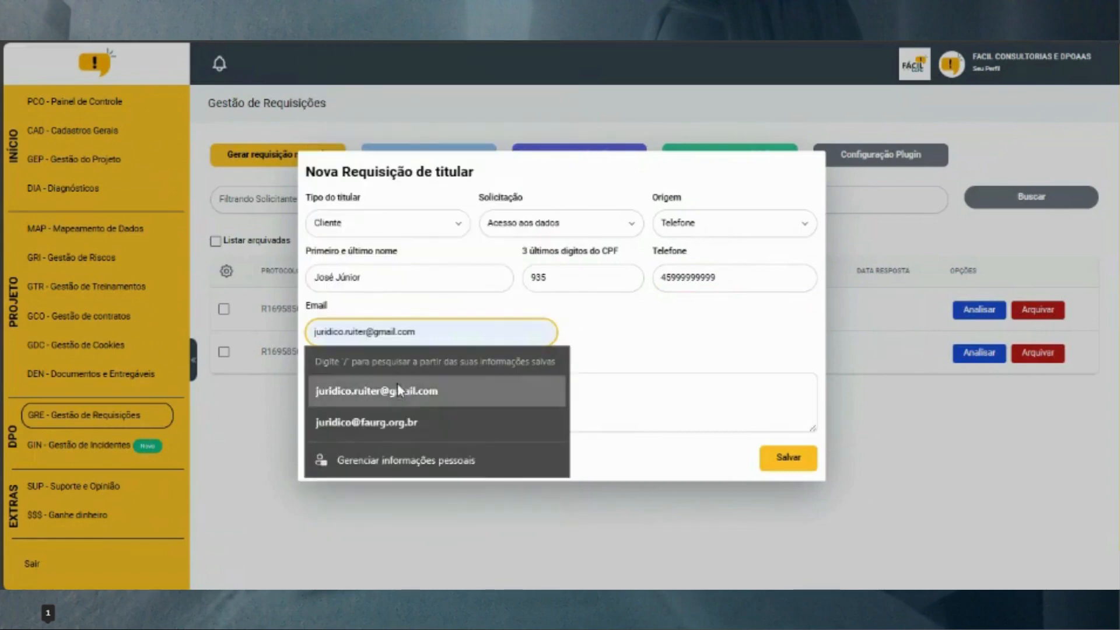
left_click(400, 390)
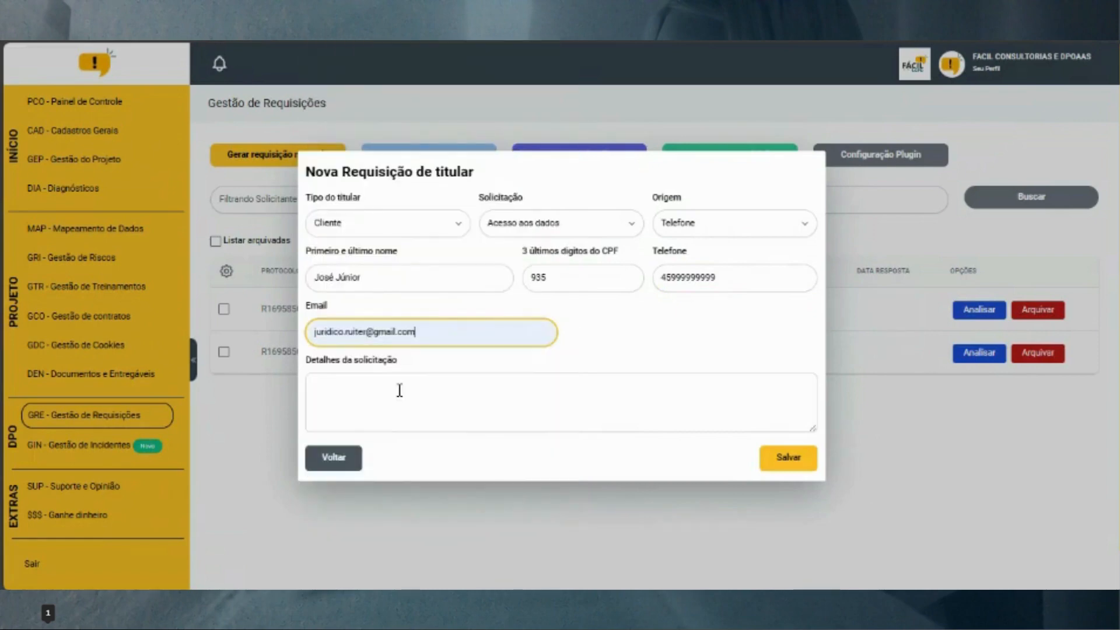
Enter placeholder 'xxxx…' request details and save the request
left_click(487, 387)
type("xxxxxxxxxxxxxxxxxxxxx")
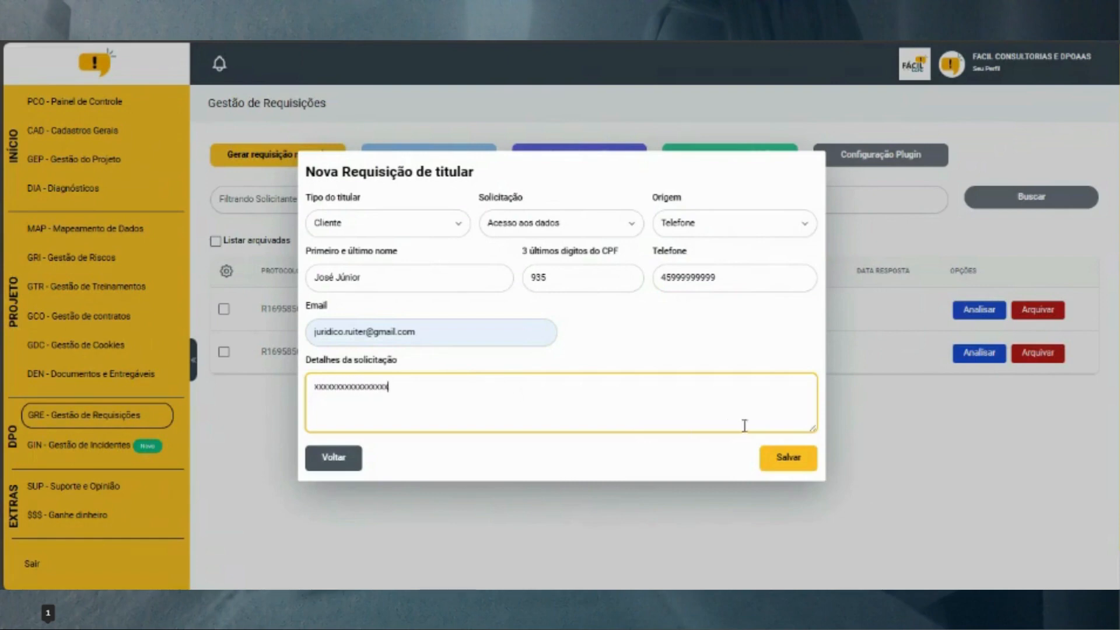
left_click(803, 463)
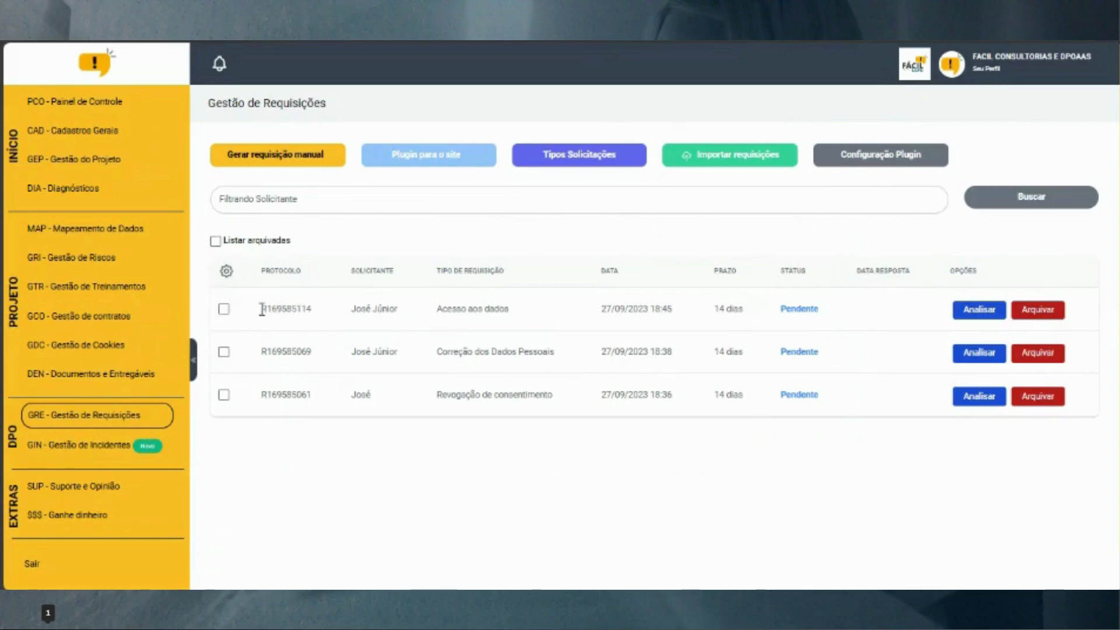
Collapse the sidebar to short codes and select the third-row requester's name
left_click(196, 358)
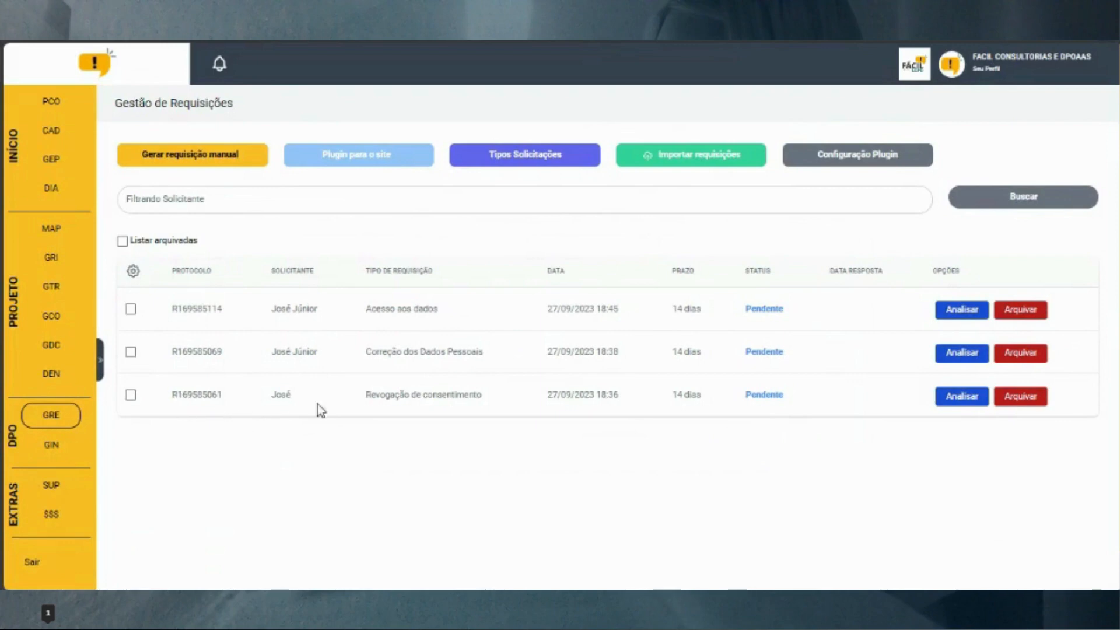
double_click(282, 395)
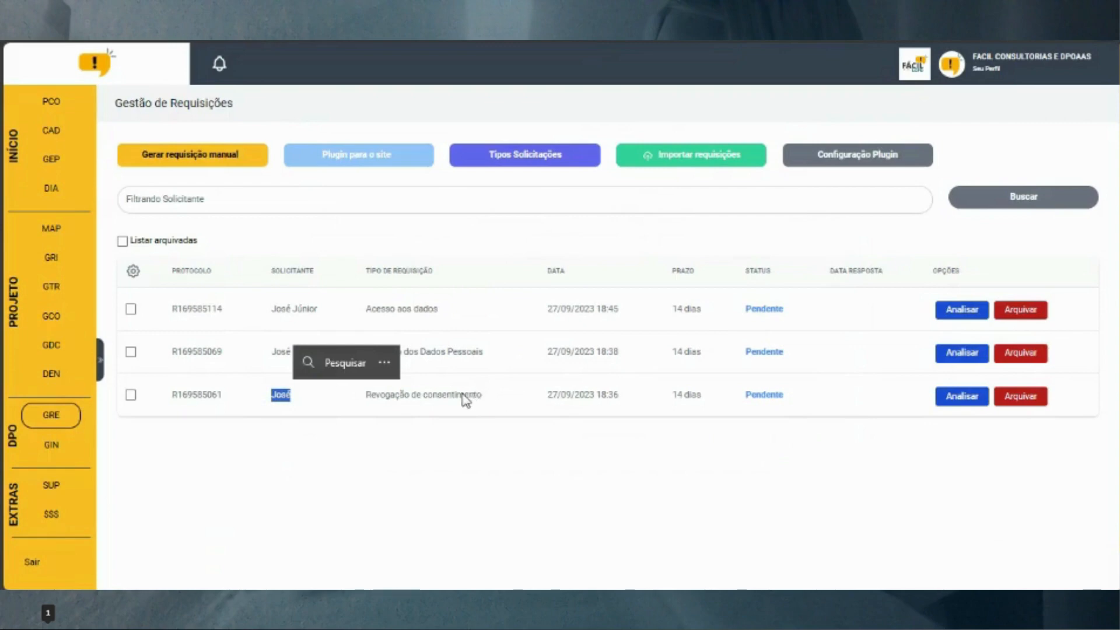
Open the Revogação de consentimento request's details and collapse all four sections
left_click(960, 397)
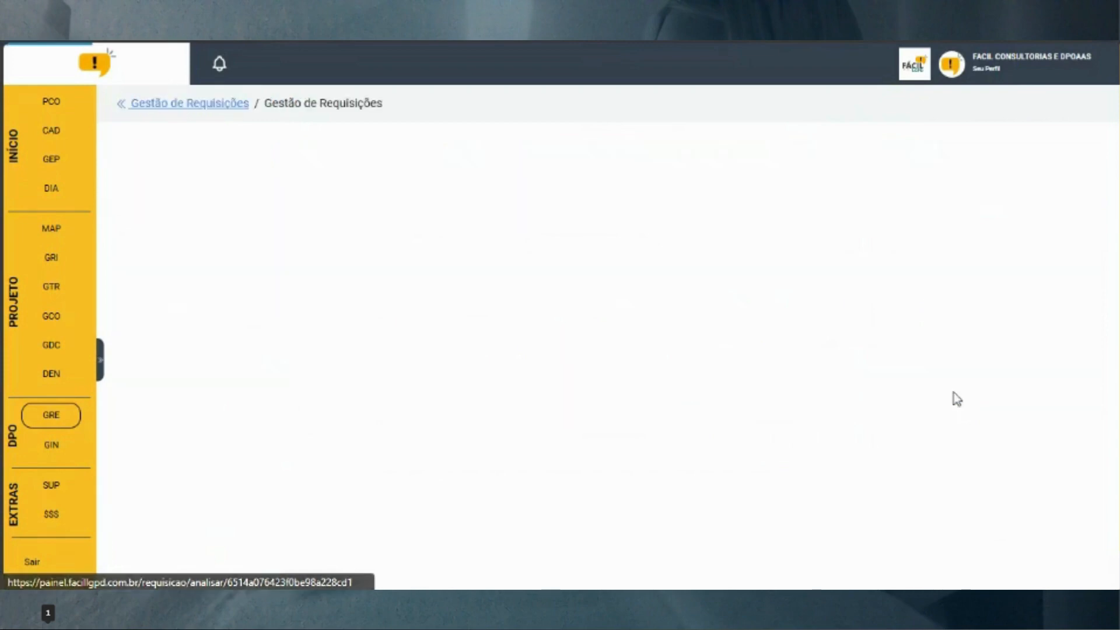
left_click(445, 166)
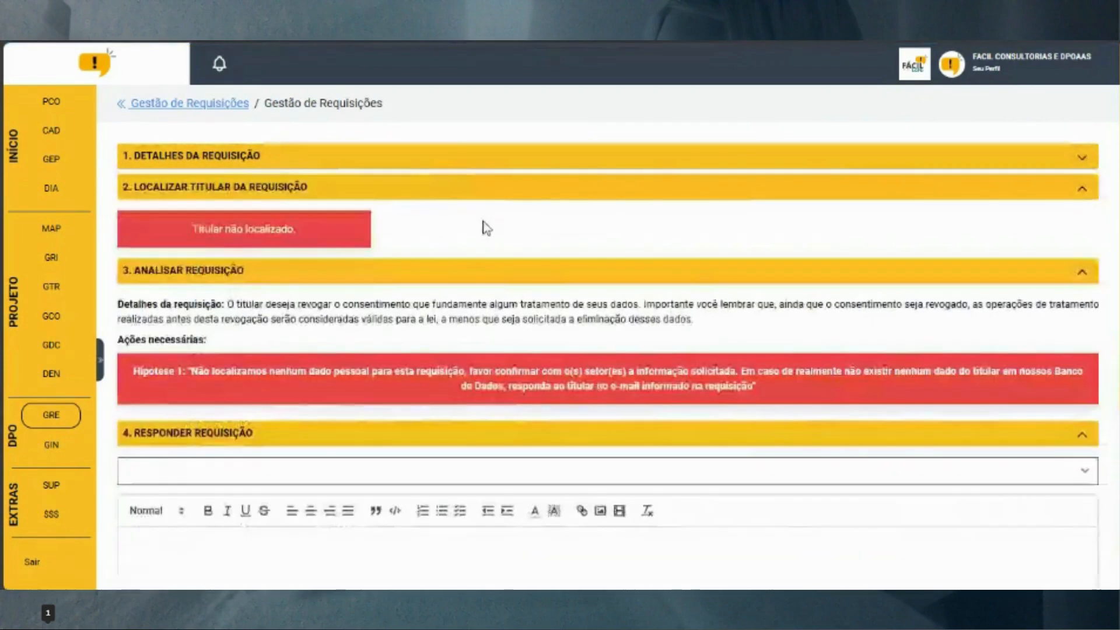
left_click(482, 186)
left_click(489, 218)
left_click(499, 250)
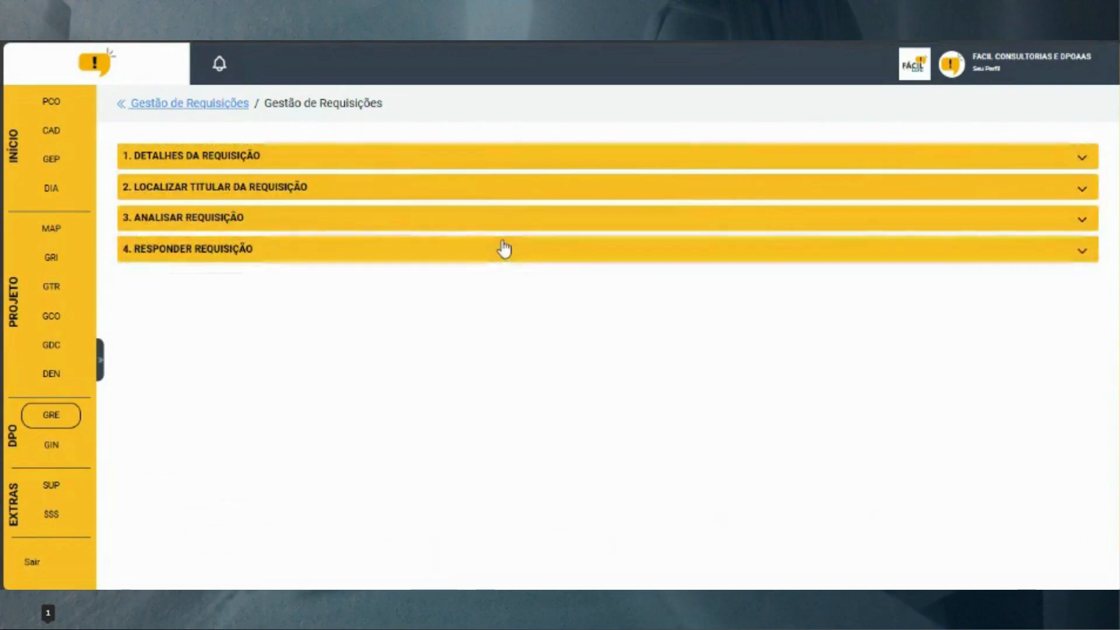
Expand Detalhes da Requisição and Localizar Titular, which reports Titular não localizado
left_click(444, 160)
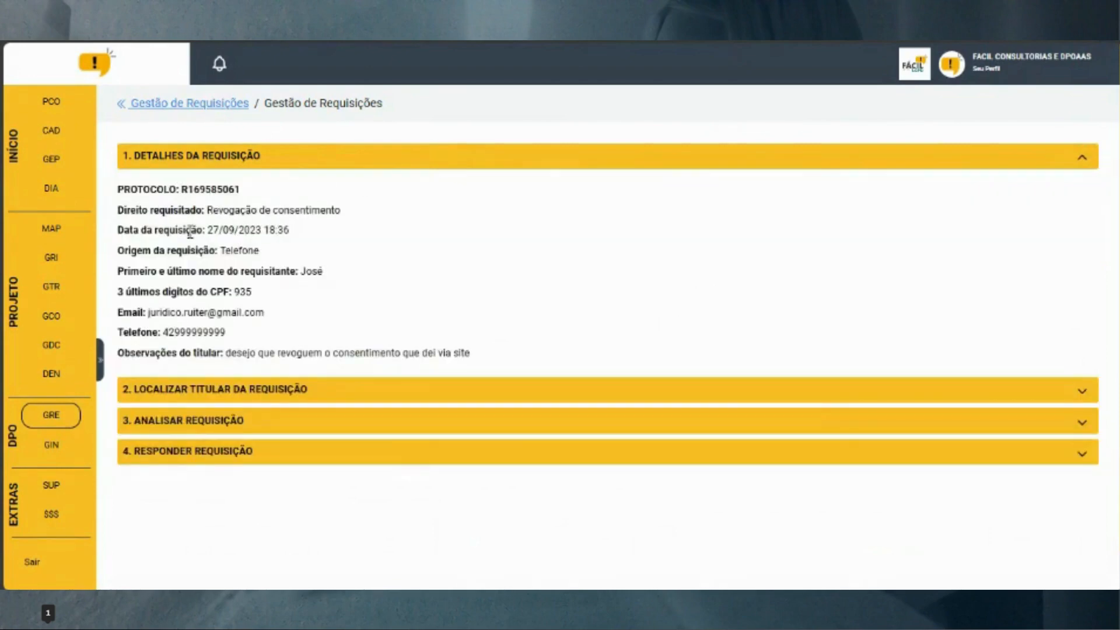
double_click(312, 271)
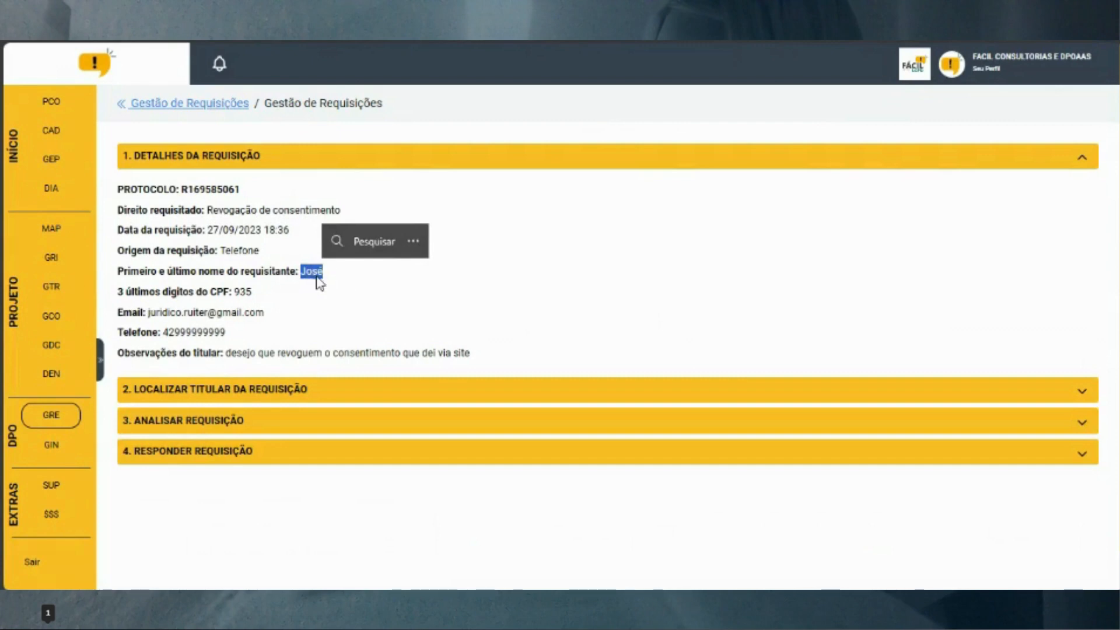
left_click(318, 278)
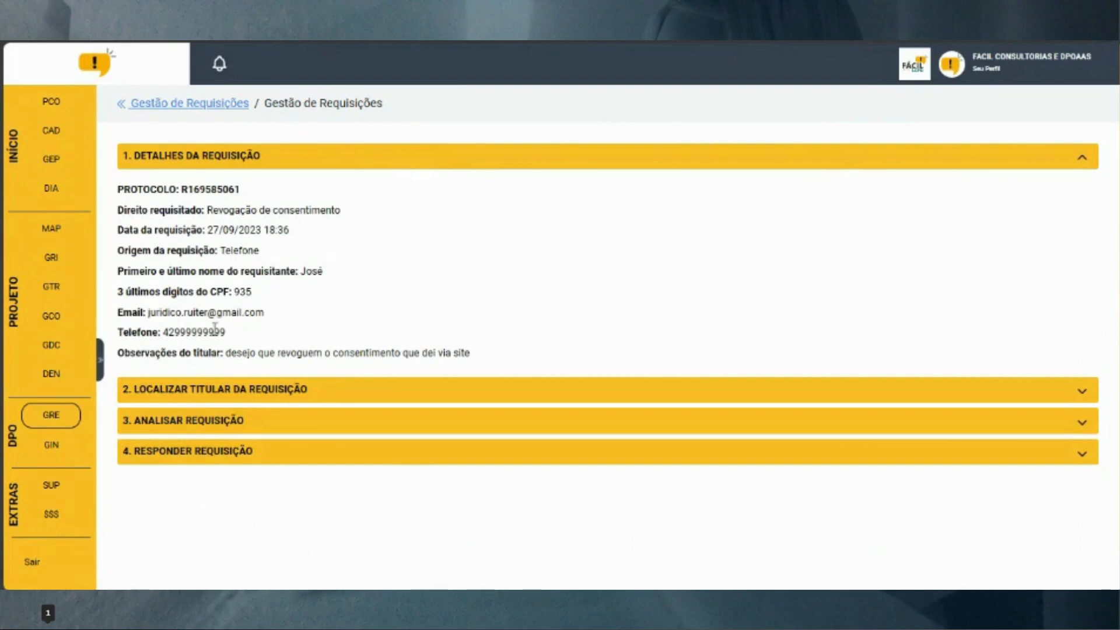
scroll(250, 337, "down", 1)
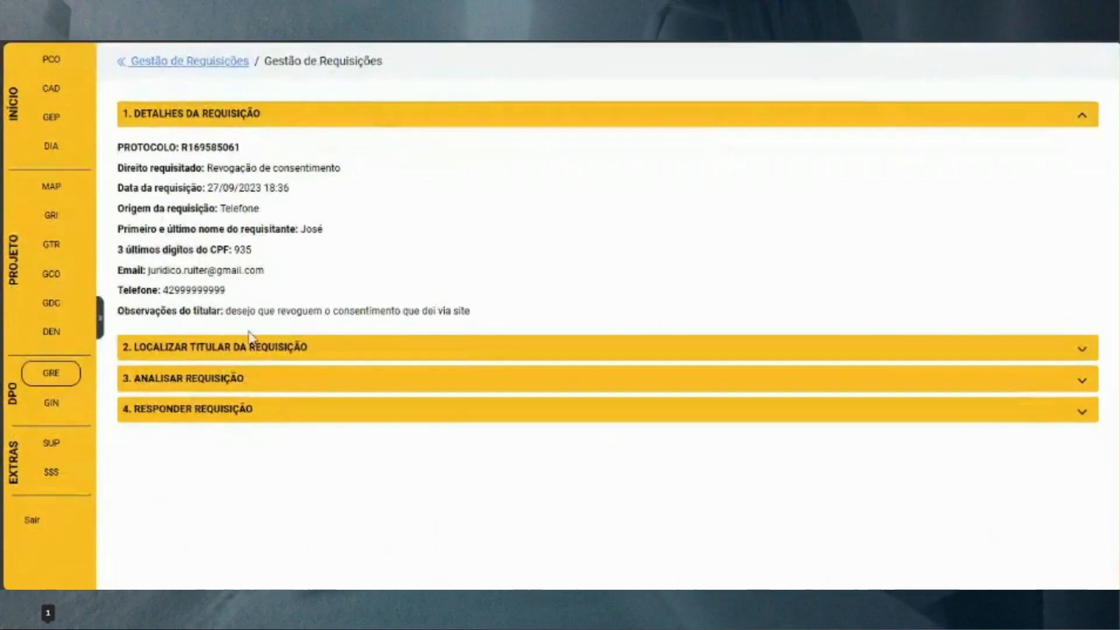
left_click(259, 350)
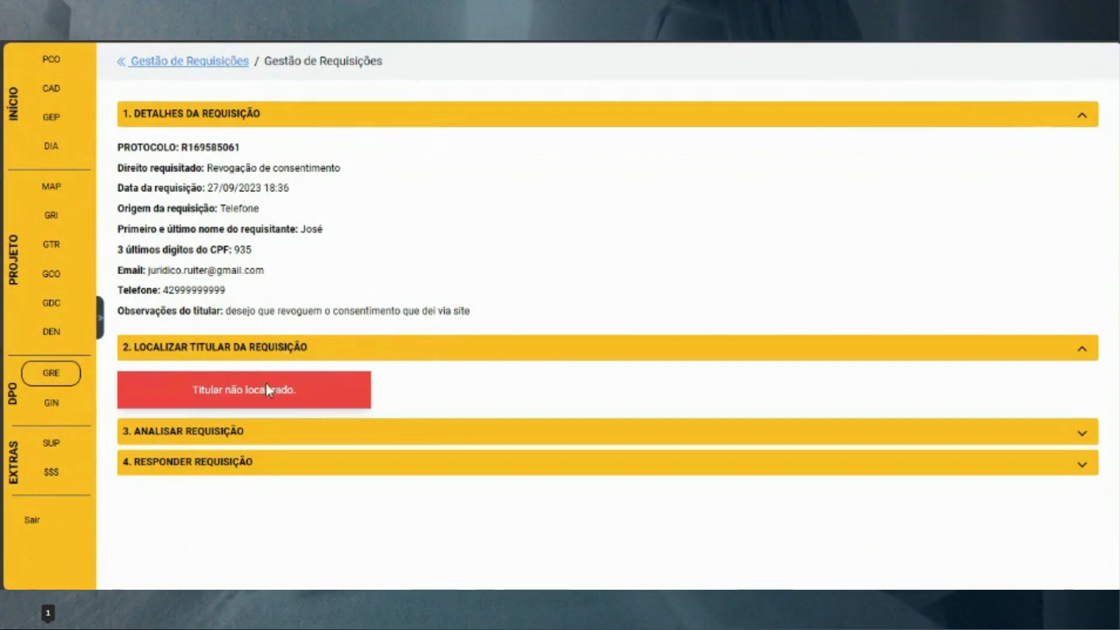
Expand 3. Analisar Requisição and highlight its explanation and the Revogação de consentimento right
left_click(474, 433)
scroll(351, 421, "down", 1)
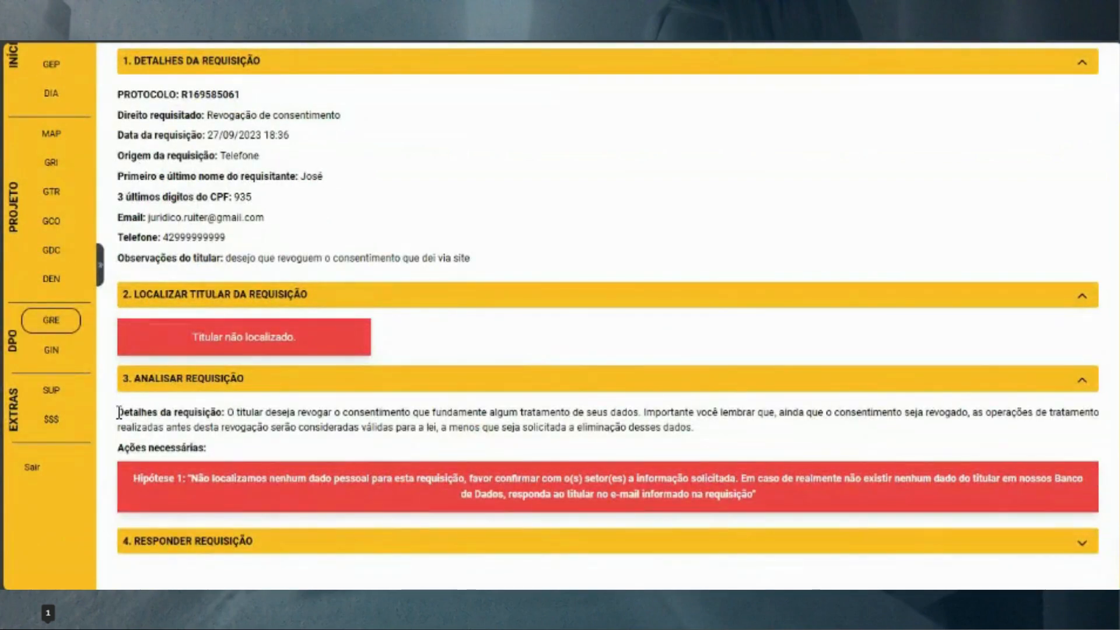
left_click_drag(119, 413, 706, 438)
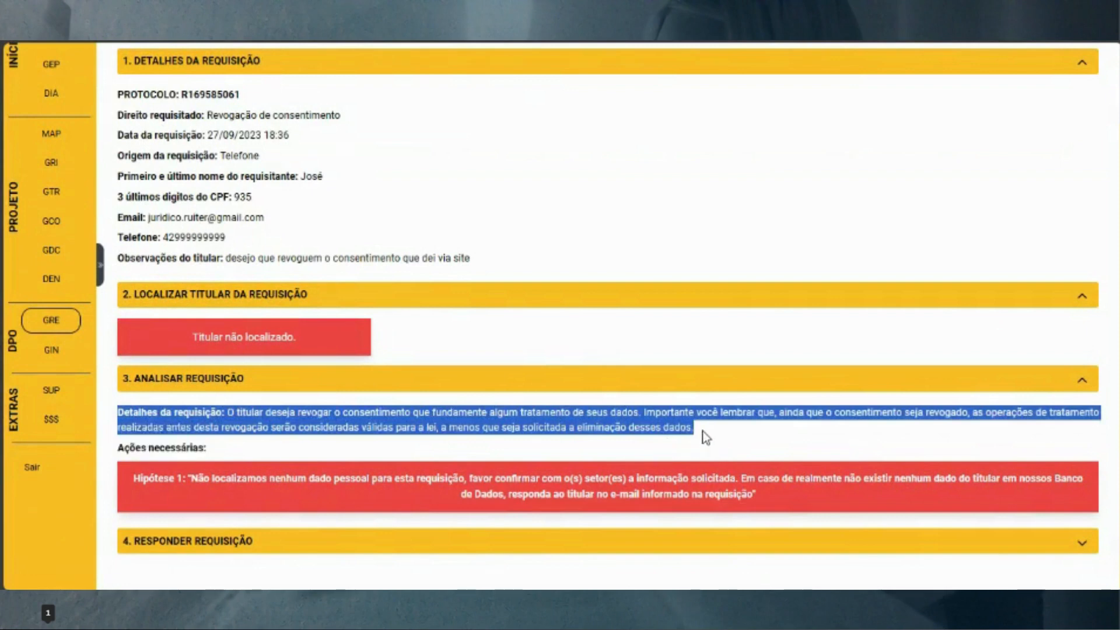
left_click(645, 423)
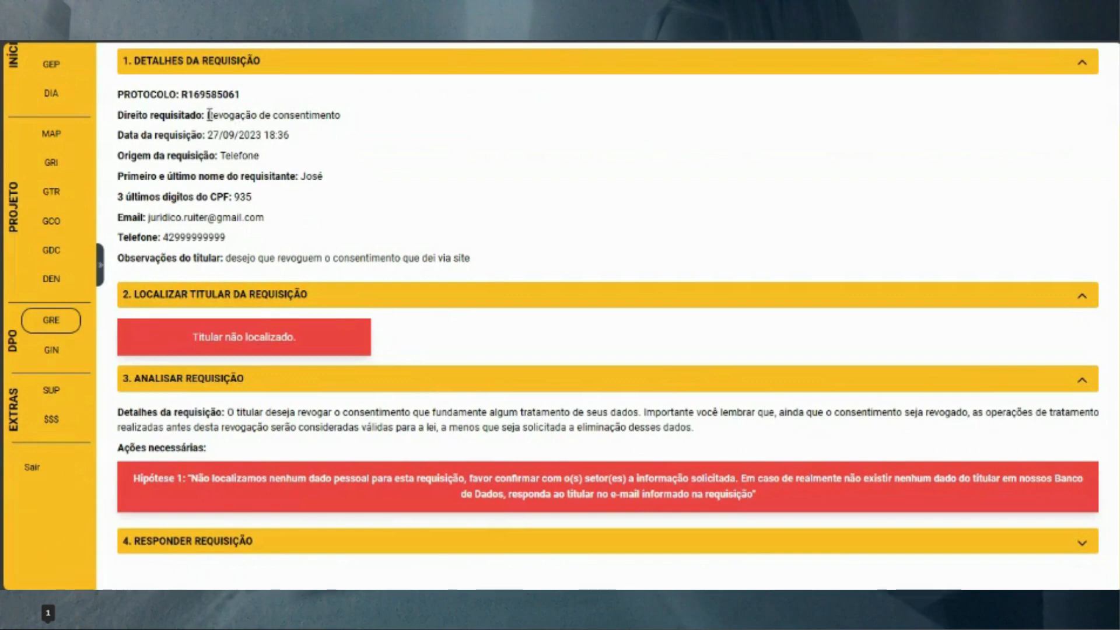
left_click_drag(209, 115, 342, 115)
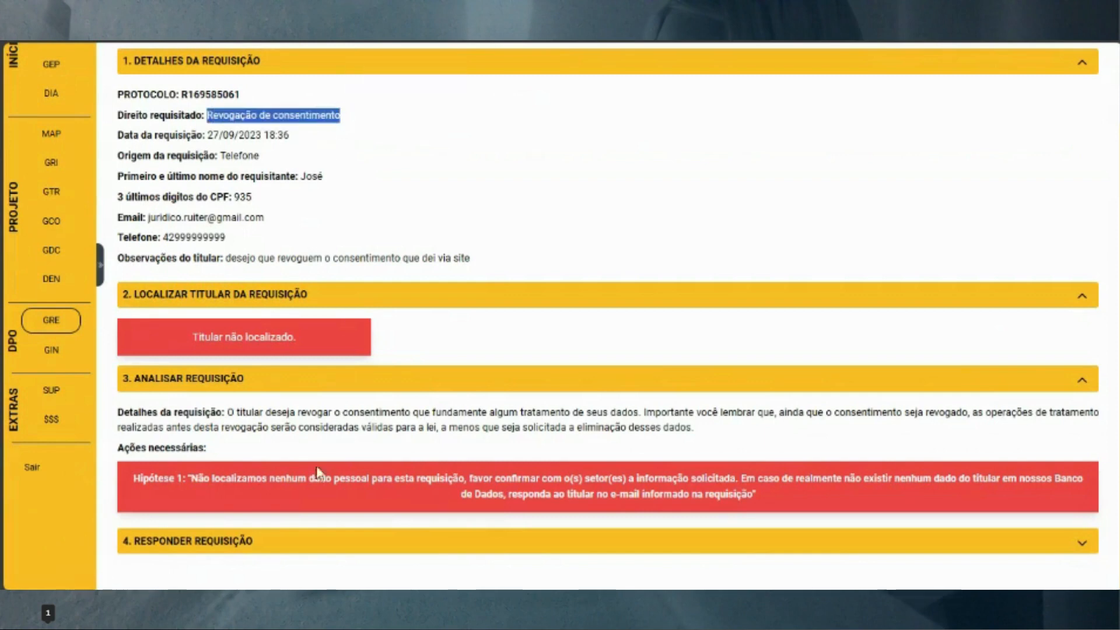
left_click(294, 426)
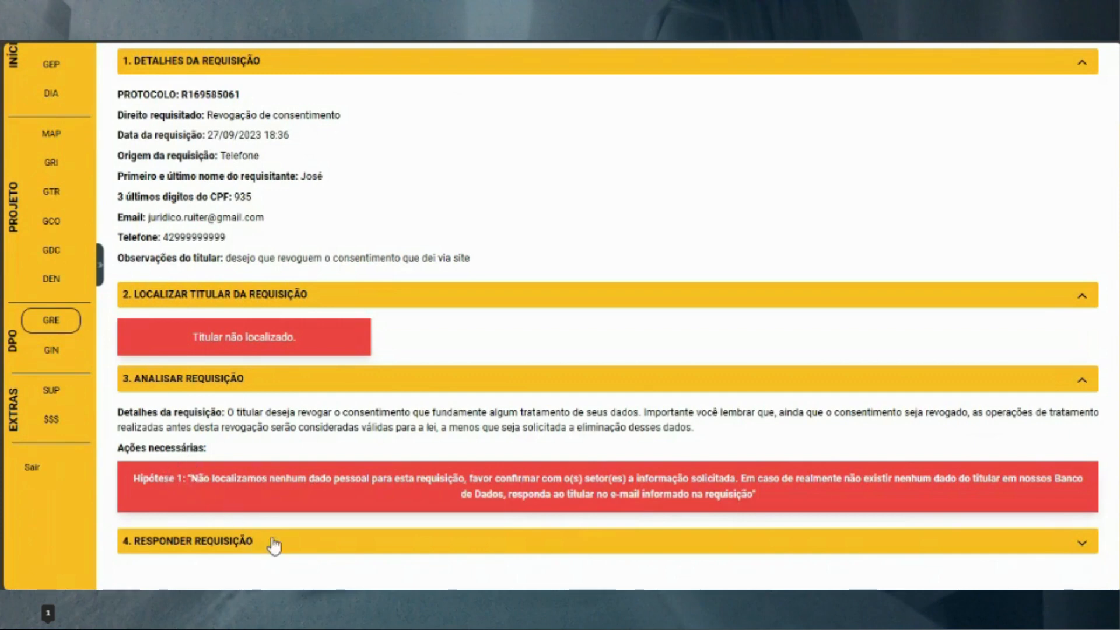
Expand 4. Responder Requisição and apply the 'Olá, ##NOME##, não localizamos seus dados' template
left_click(327, 549)
scroll(401, 515, "down", 4)
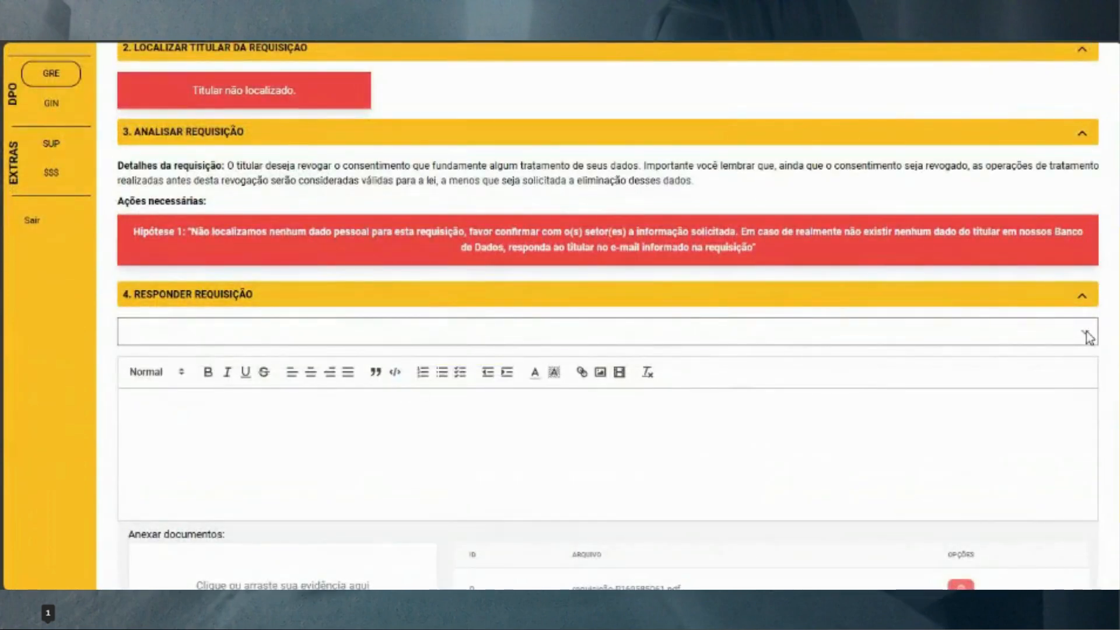
left_click(1087, 336)
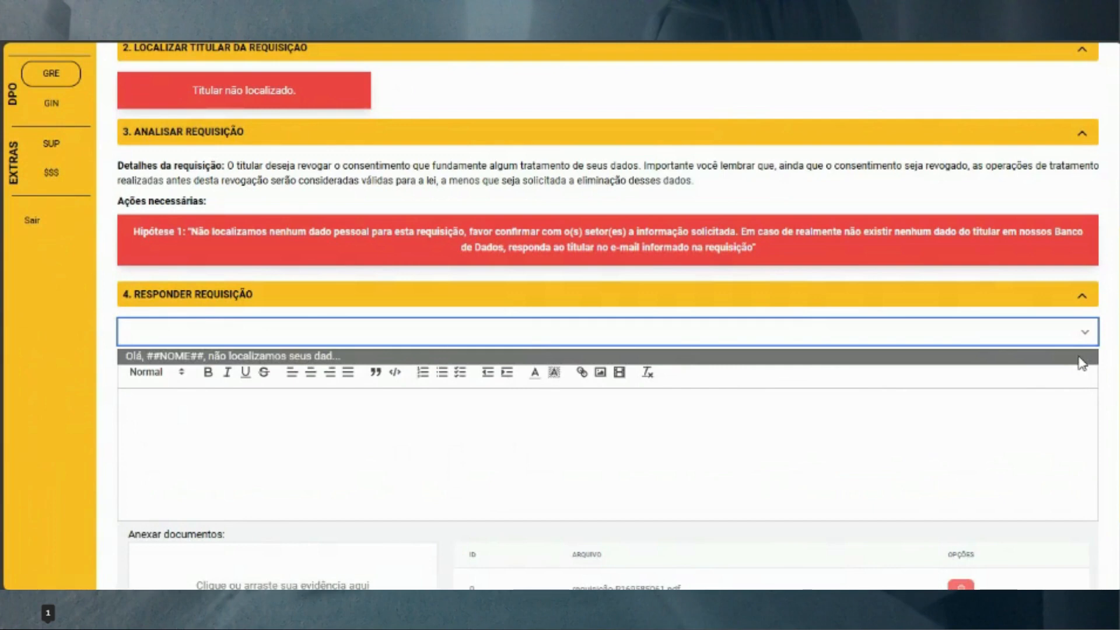
left_click(1079, 357)
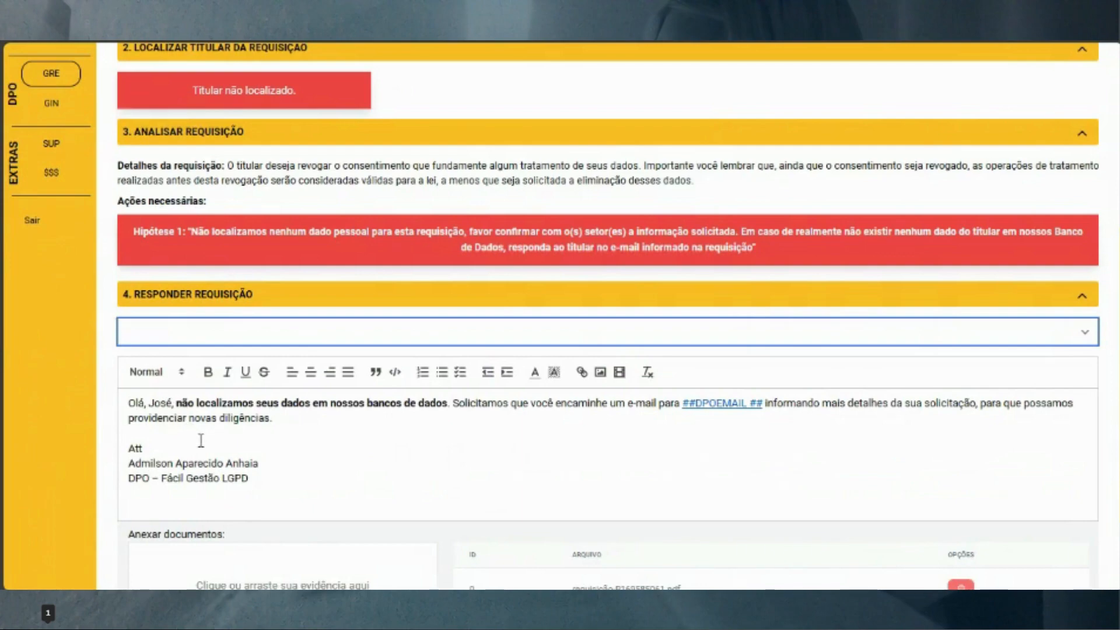
Review the filled reply text and highlight the signer's name in the signature
scroll(201, 440, "up", 6)
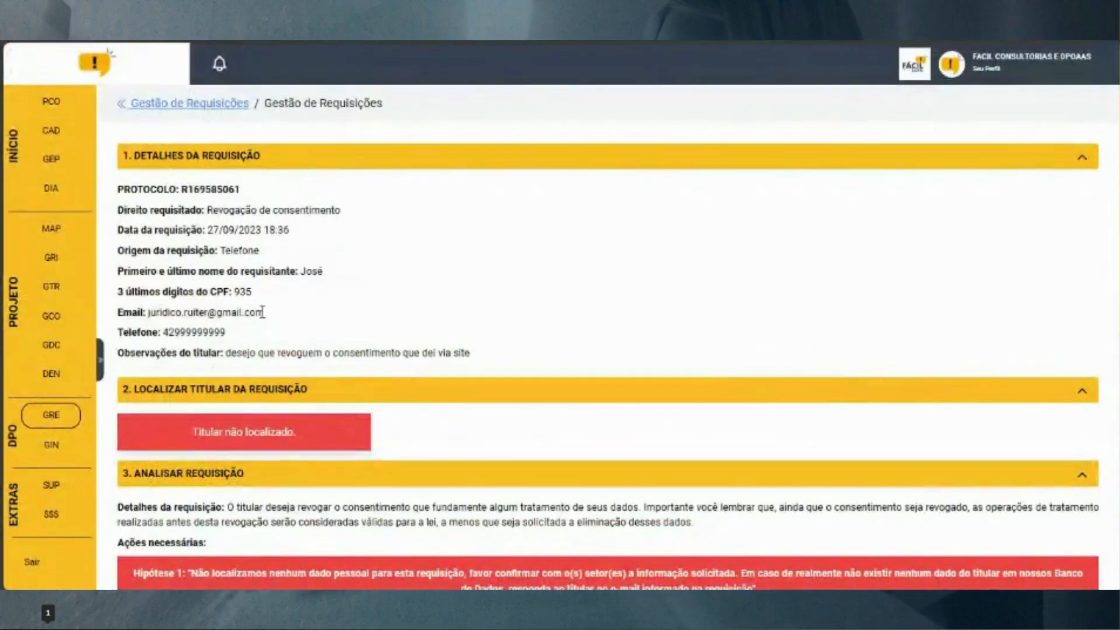
scroll(319, 431, "down", 6)
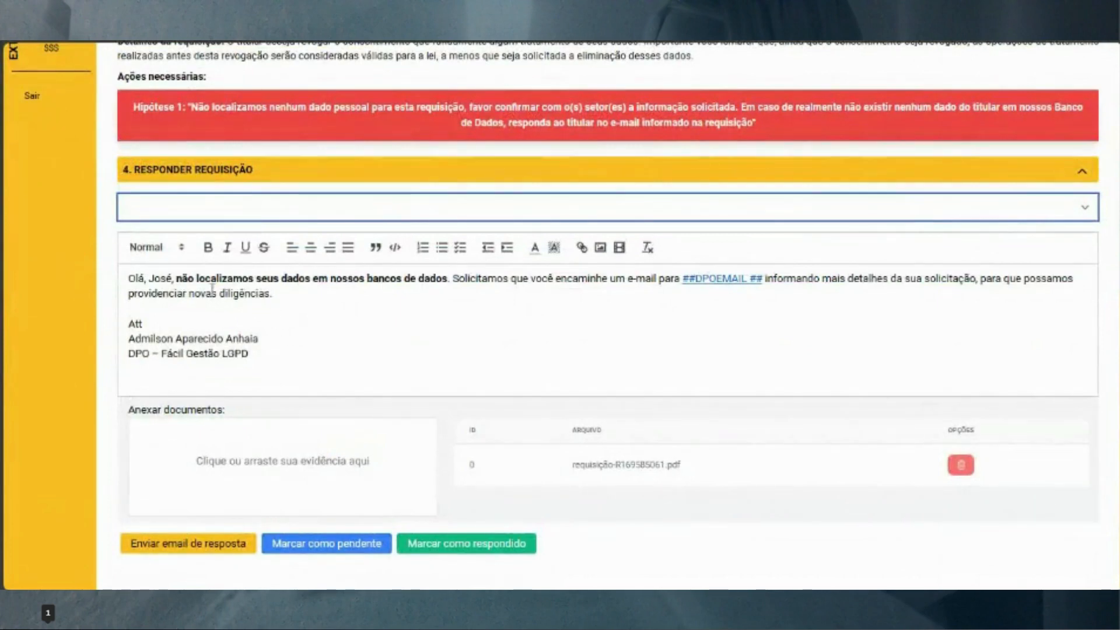
left_click(199, 313)
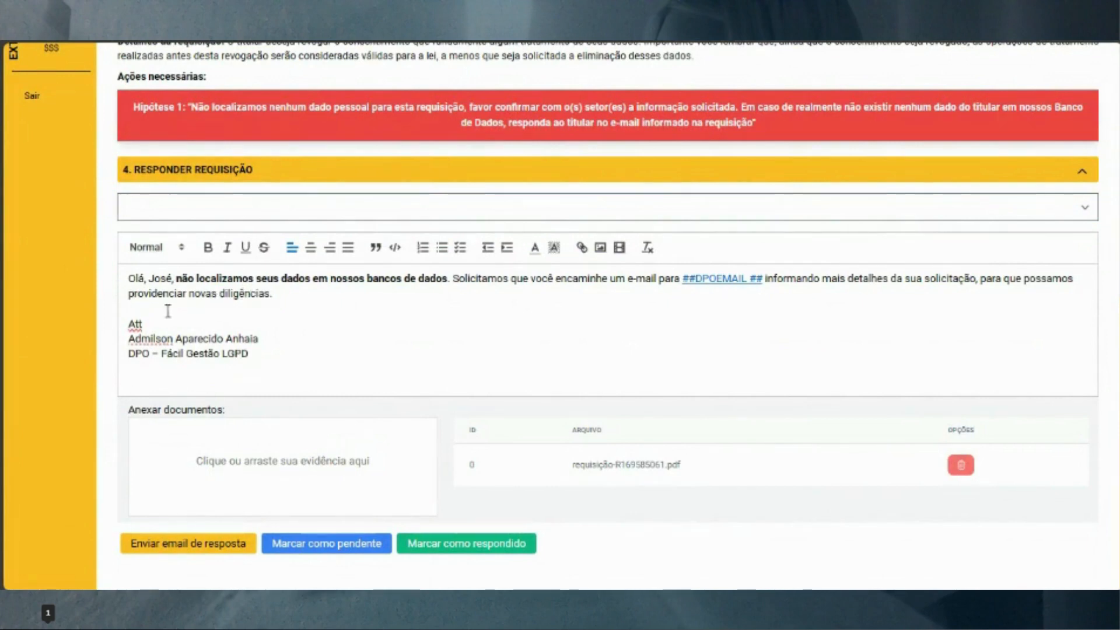
left_click_drag(127, 338, 261, 340)
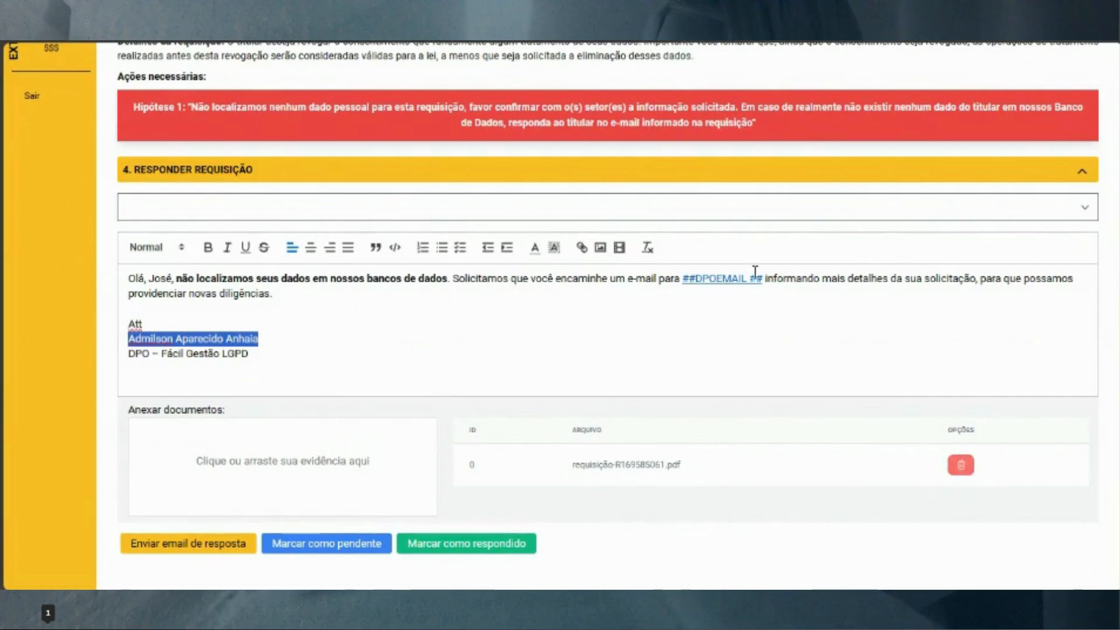
scroll(741, 384, "up", 4)
scroll(741, 385, "up", 1)
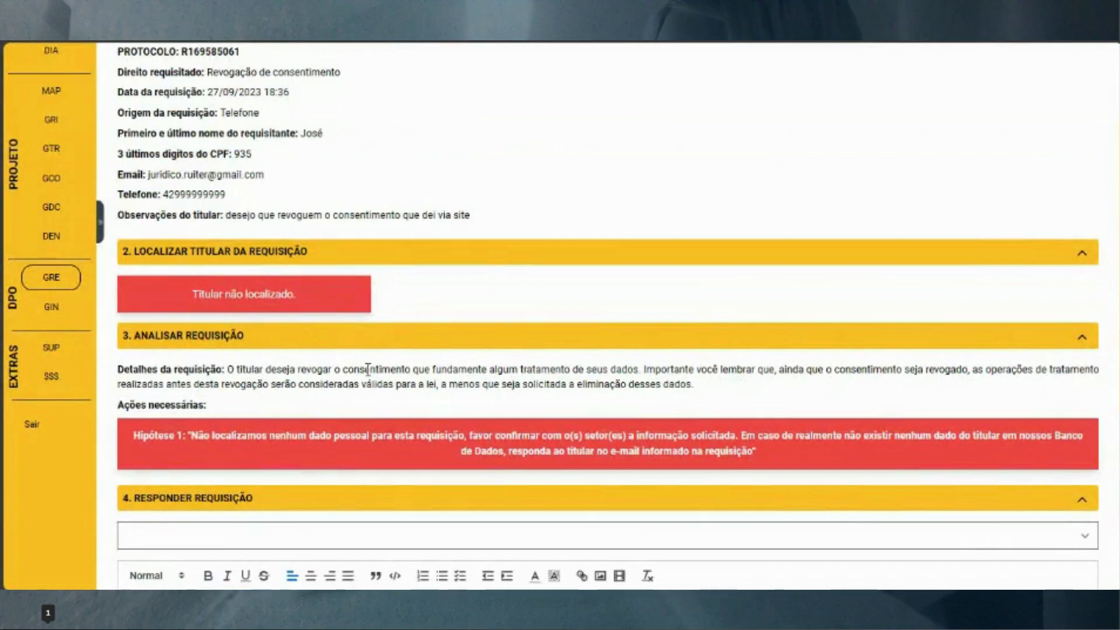
scroll(367, 369, "down", 4)
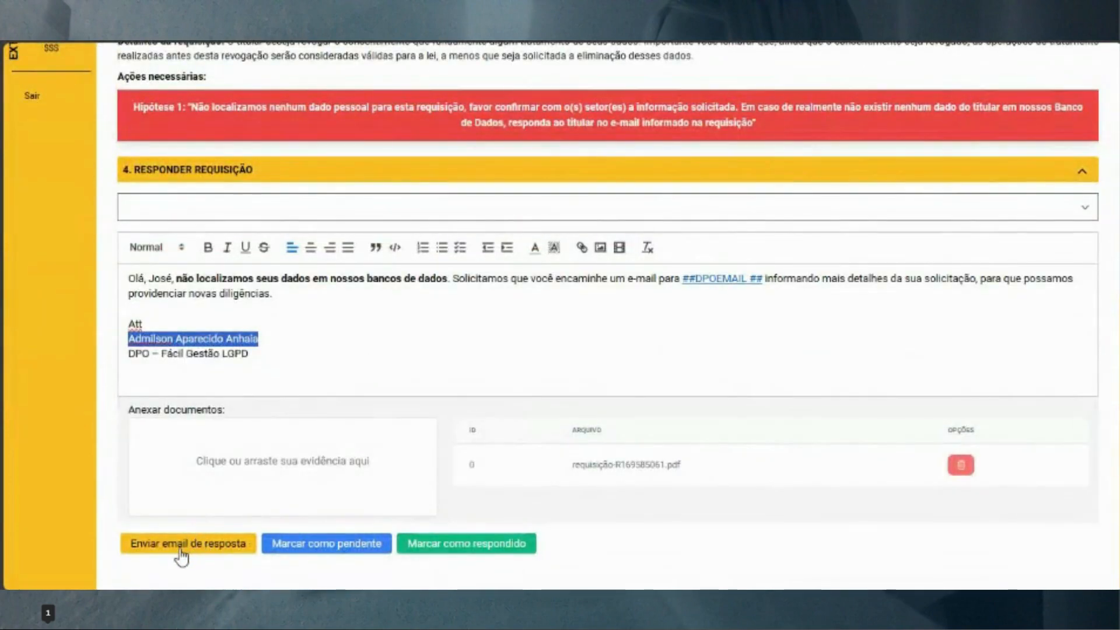
Send the reply e-mail, confirm with Sim, and mark the request as Respondido
left_click(179, 547)
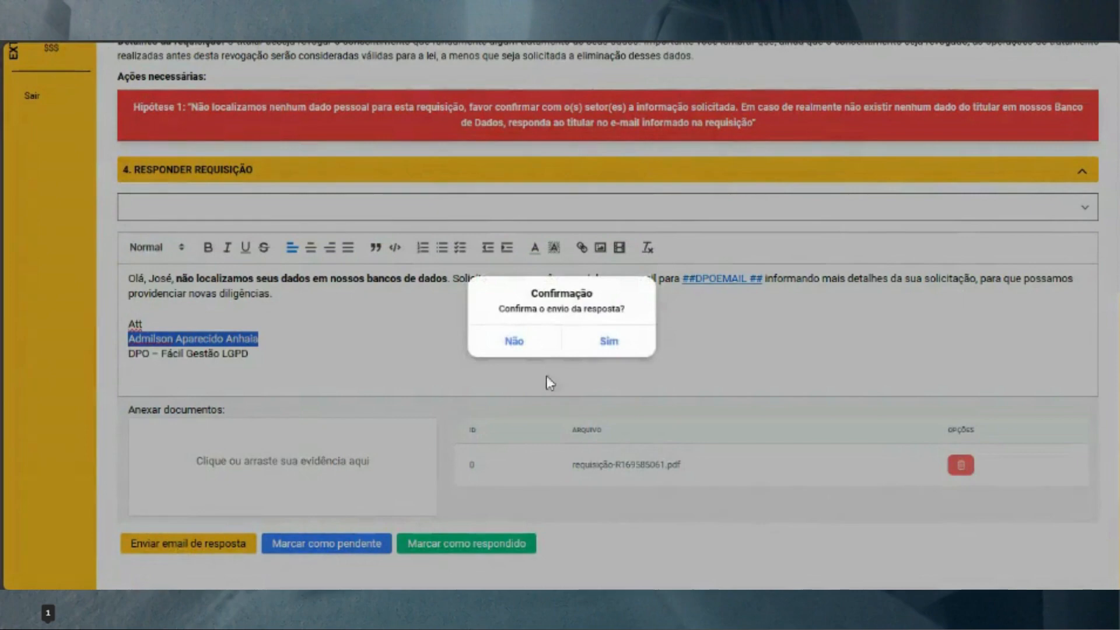
left_click(608, 343)
left_click(431, 545)
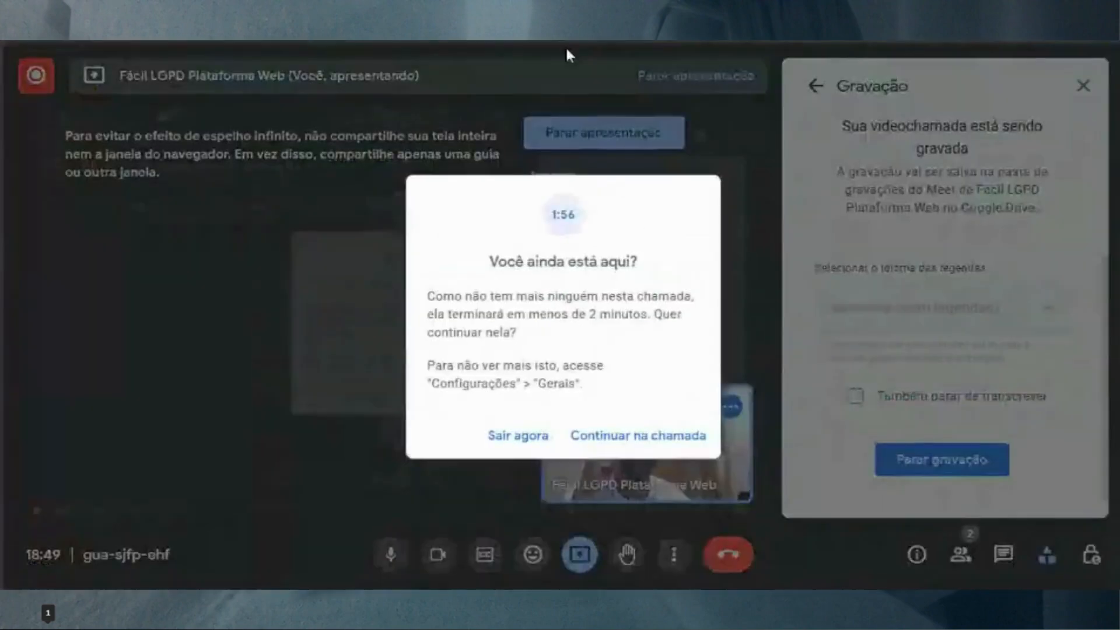
Choose Continuar na chamada in Meet's inactivity prompt, then switch back to the Fácil LGPD tab
left_click(638, 438)
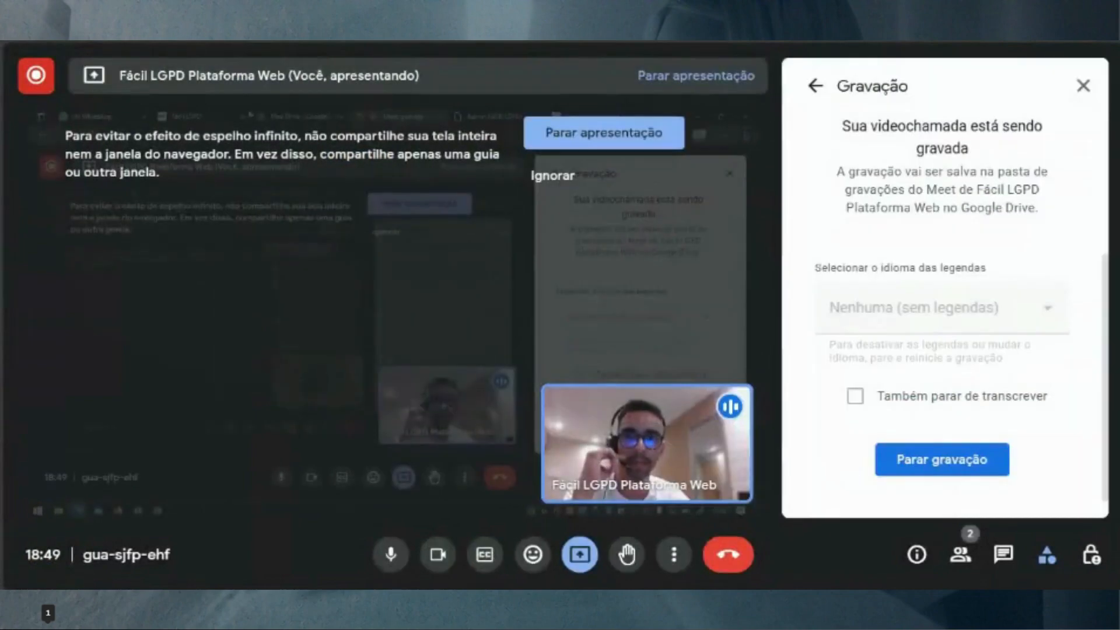
left_click(717, 1)
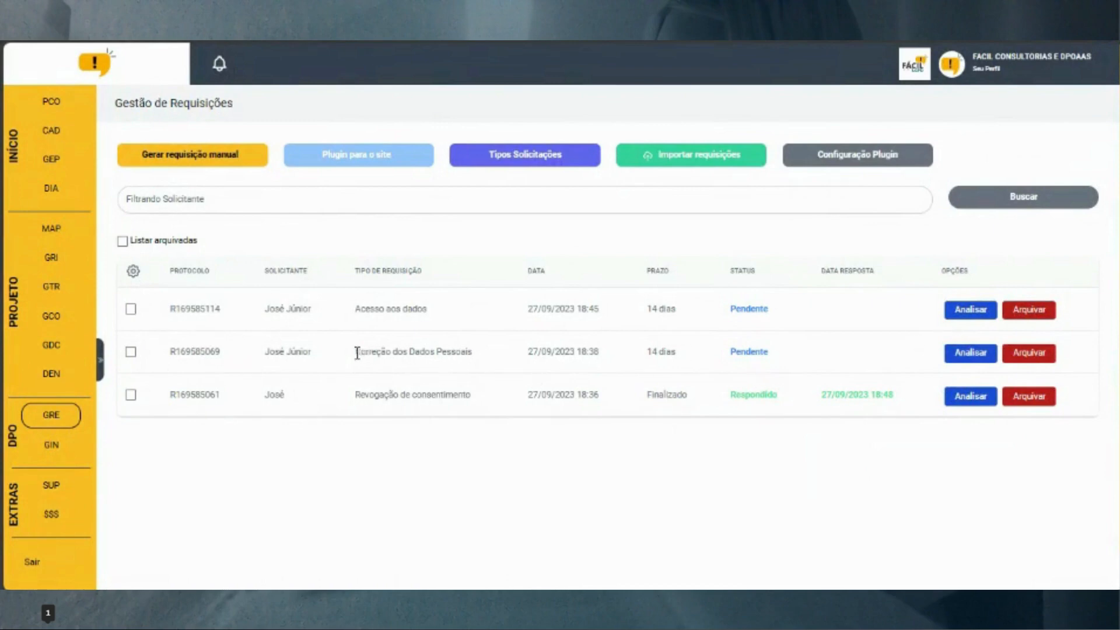
Open the Correção dos Dados Pessoais request and collapse its sections, leaving only request details expanded
left_click_drag(357, 353, 485, 358)
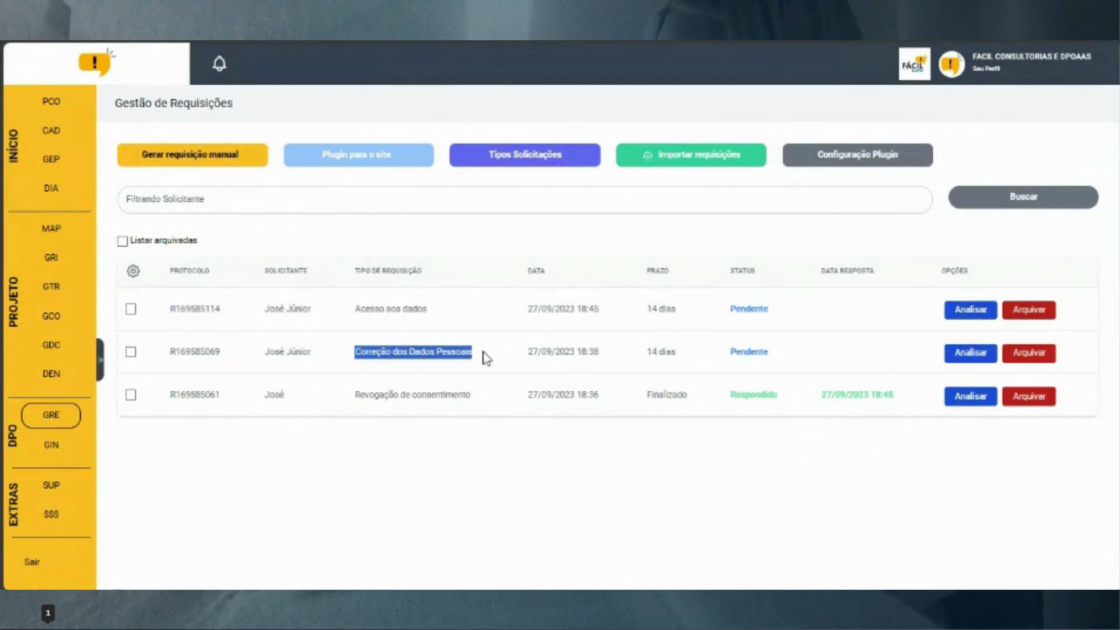
left_click(979, 361)
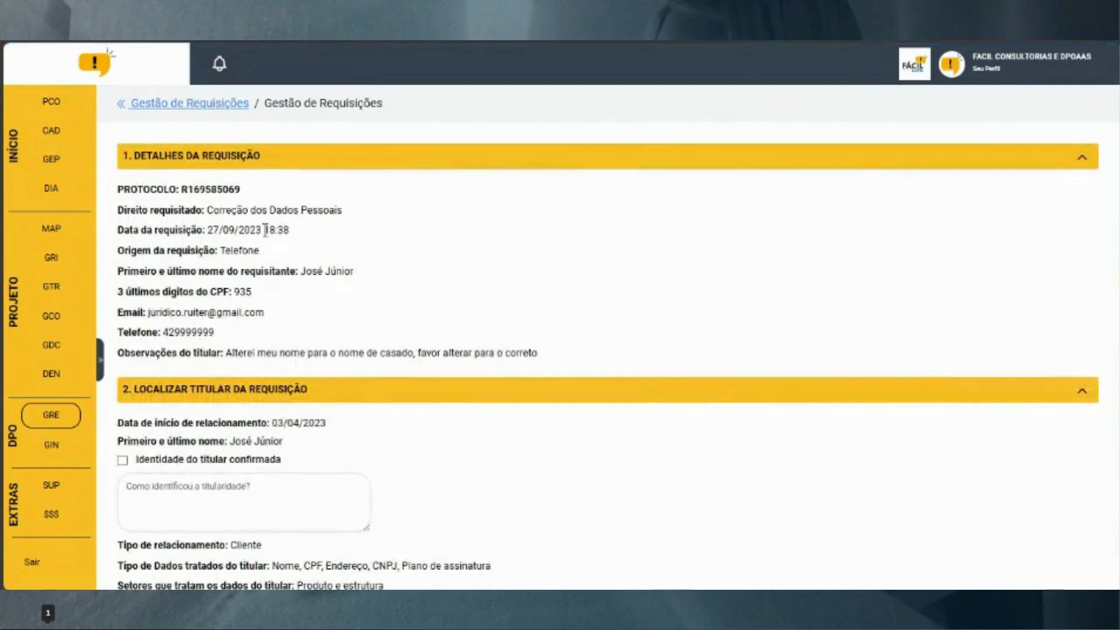
left_click(383, 163)
left_click(402, 192)
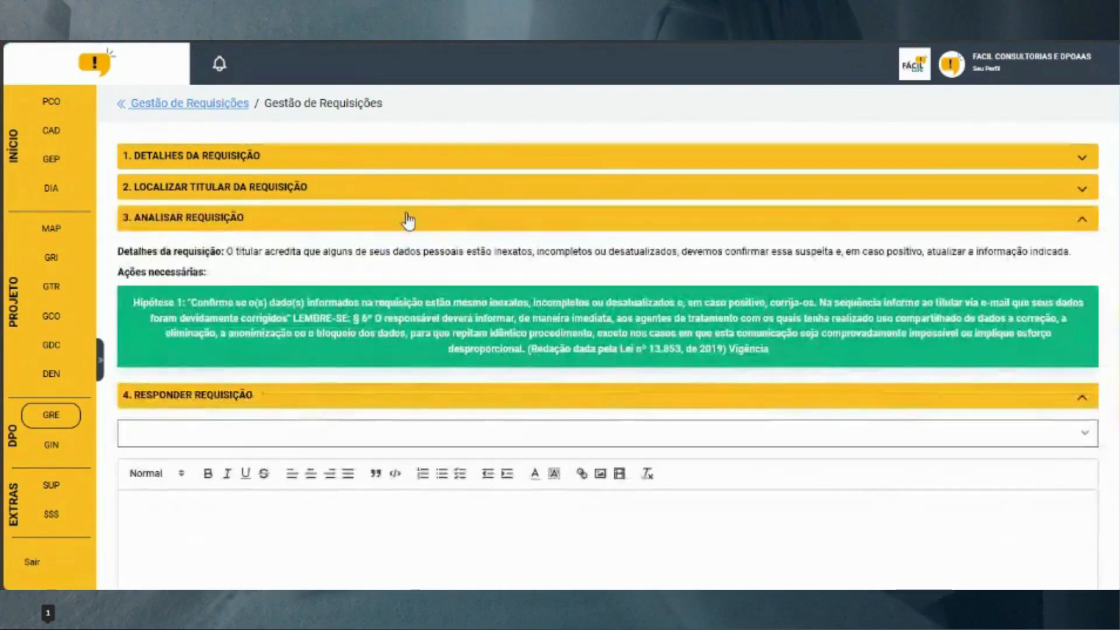
left_click(409, 220)
left_click(417, 249)
left_click(365, 155)
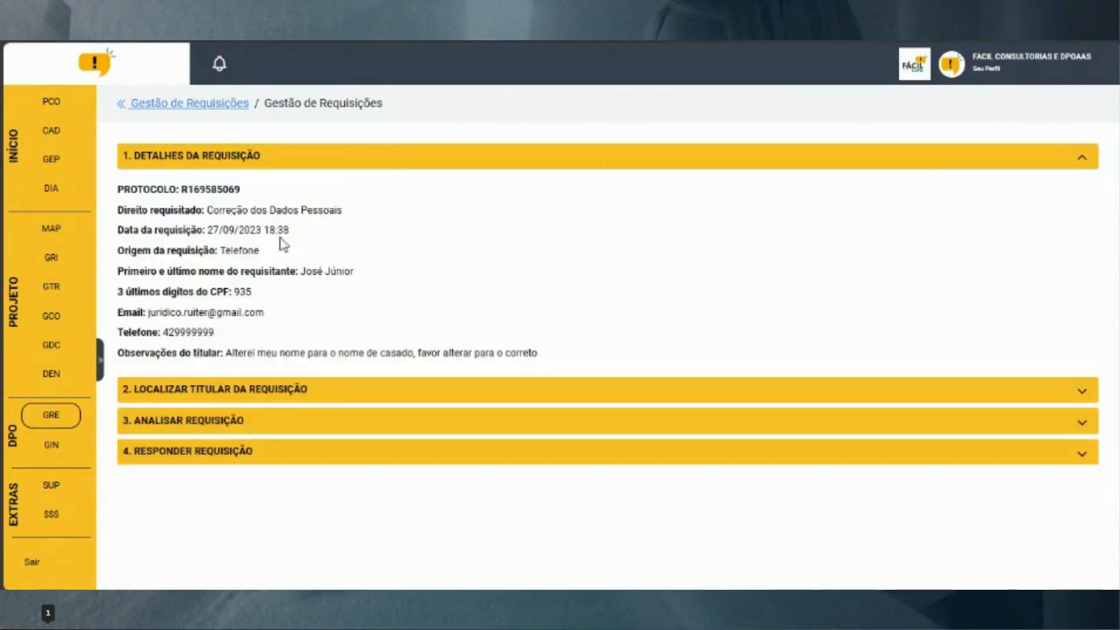
Review the requested right, requester identity fields and married-name note, then expand 2. Localizar Titular
left_click_drag(214, 210, 369, 210)
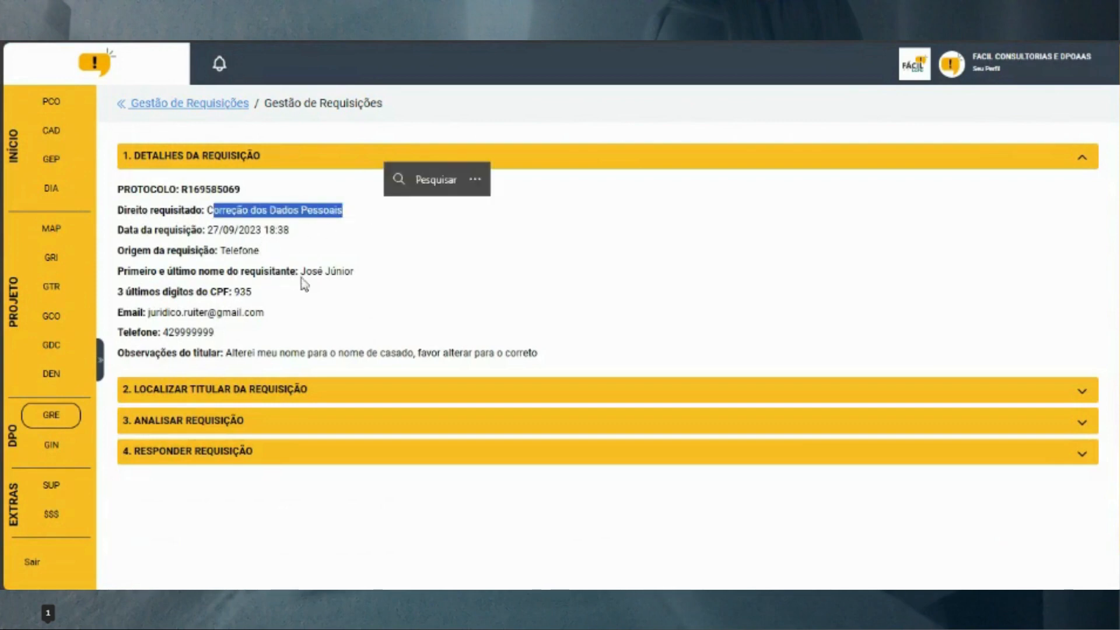
left_click_drag(300, 271, 368, 275)
left_click_drag(156, 313, 349, 315)
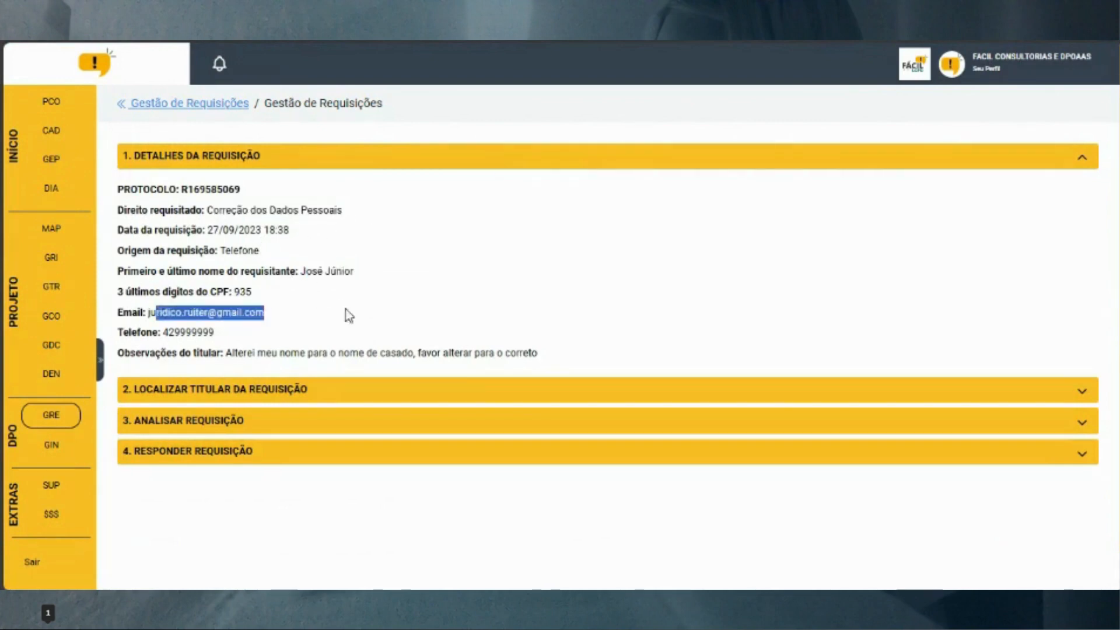
left_click_drag(235, 291, 295, 303)
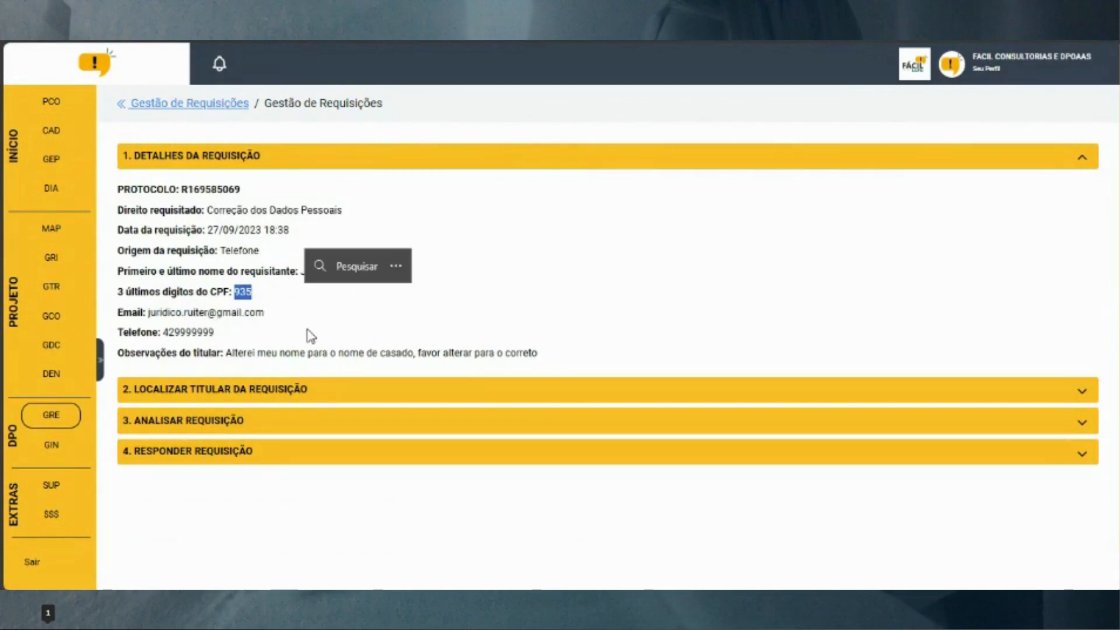
left_click_drag(232, 353, 561, 353)
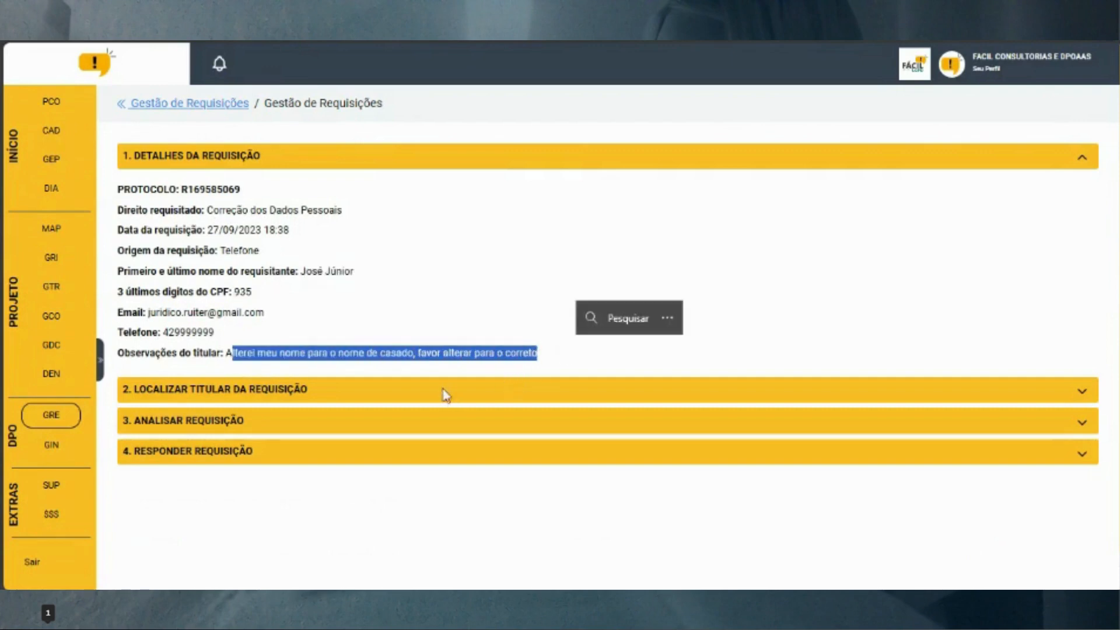
left_click(436, 353)
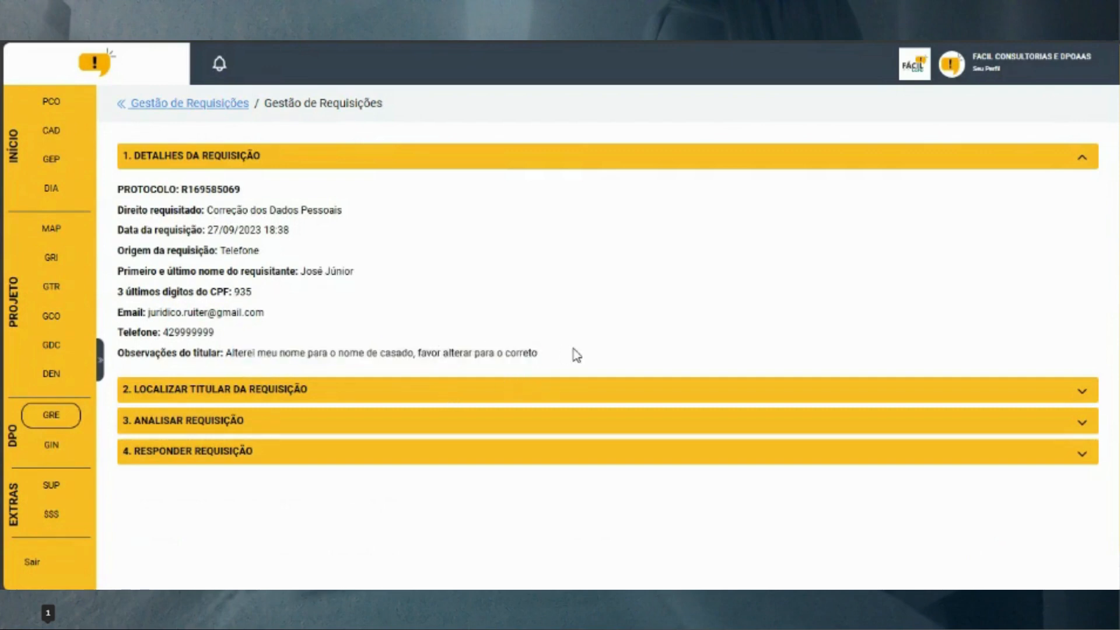
left_click(540, 401)
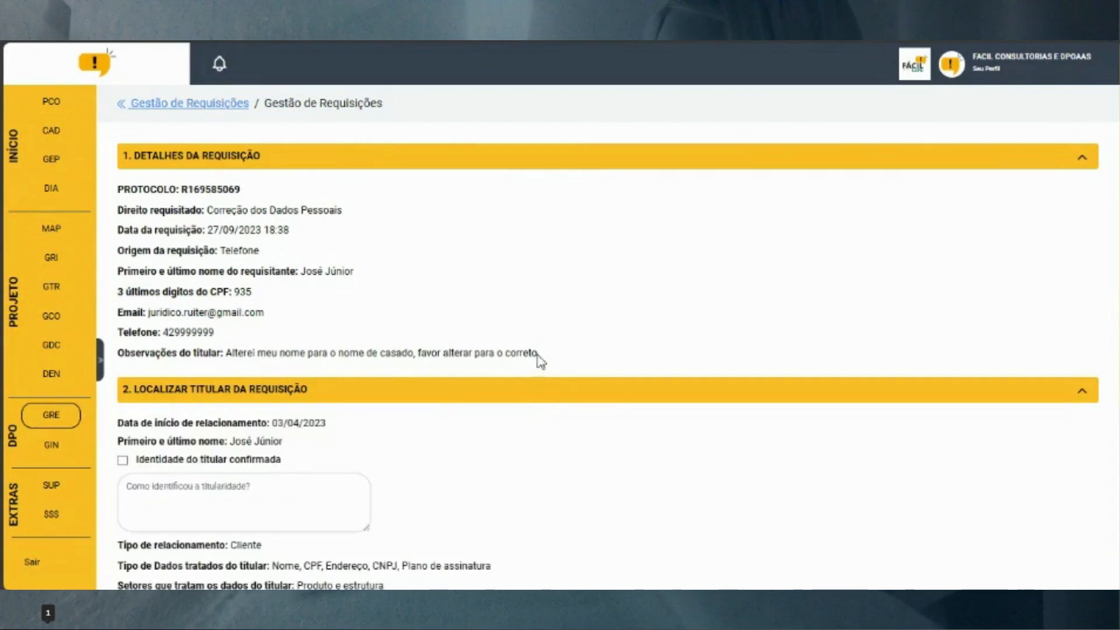
left_click_drag(537, 355, 423, 364)
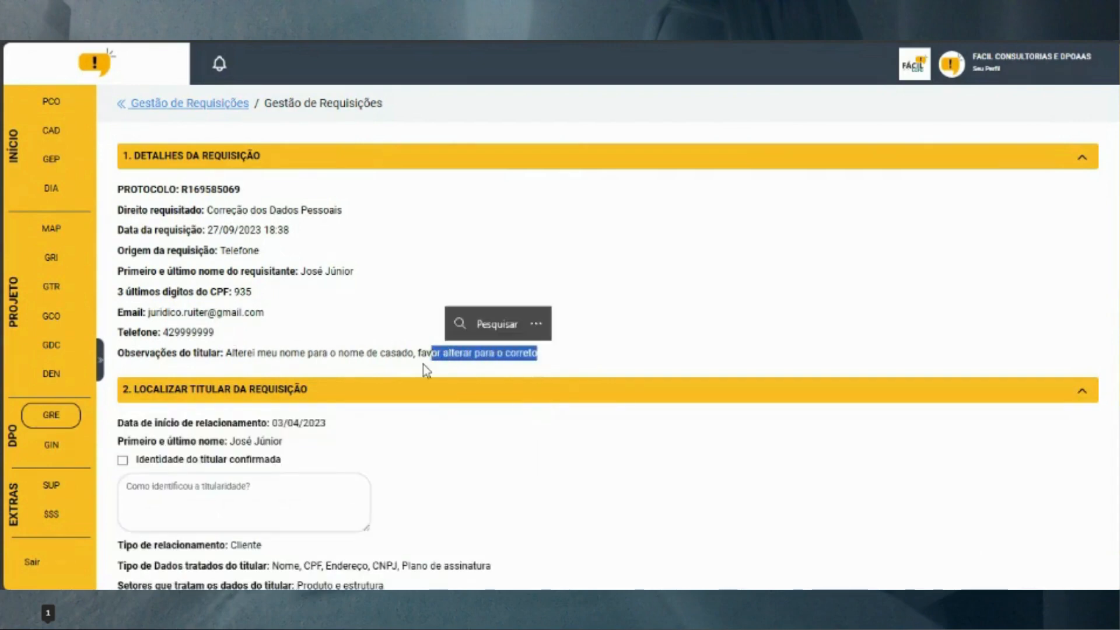
scroll(424, 369, "down", 5)
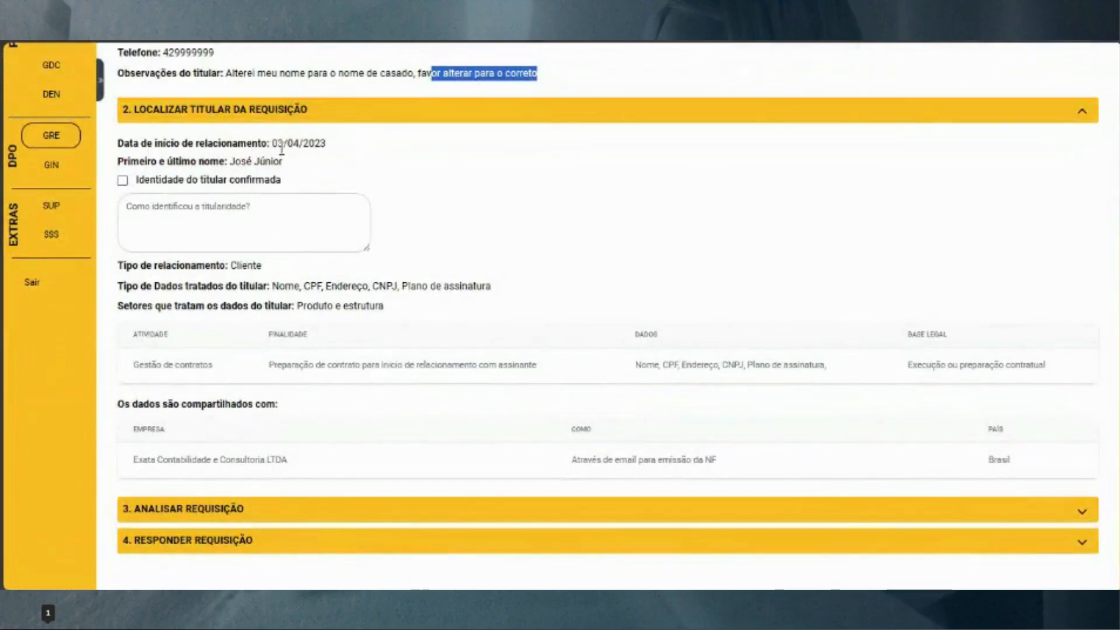
left_click_drag(273, 143, 340, 146)
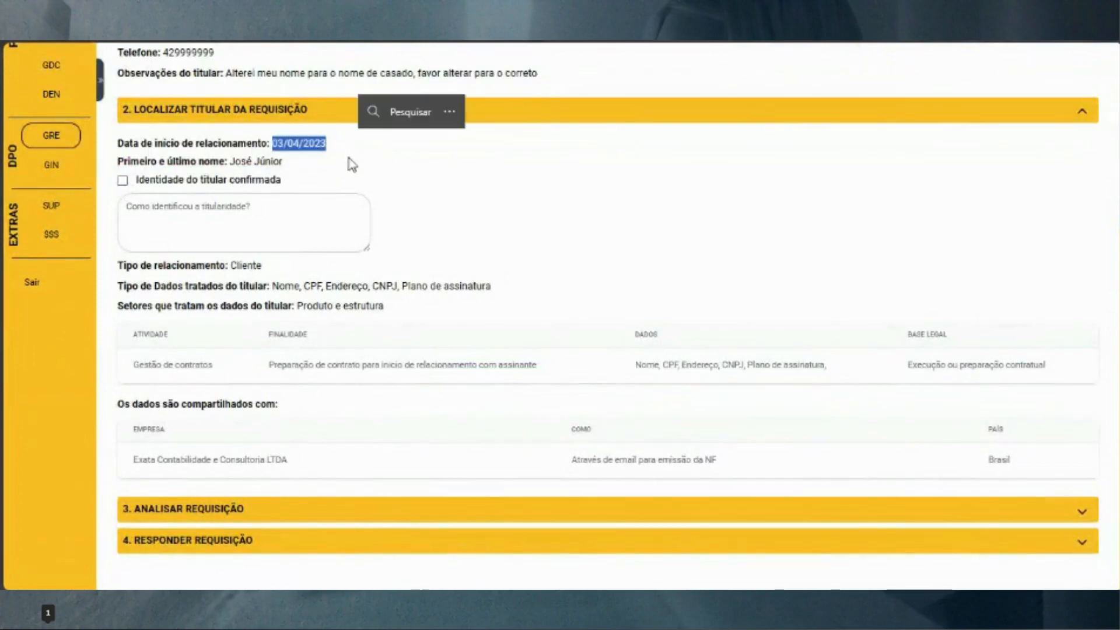
scroll(335, 234, "up", 2)
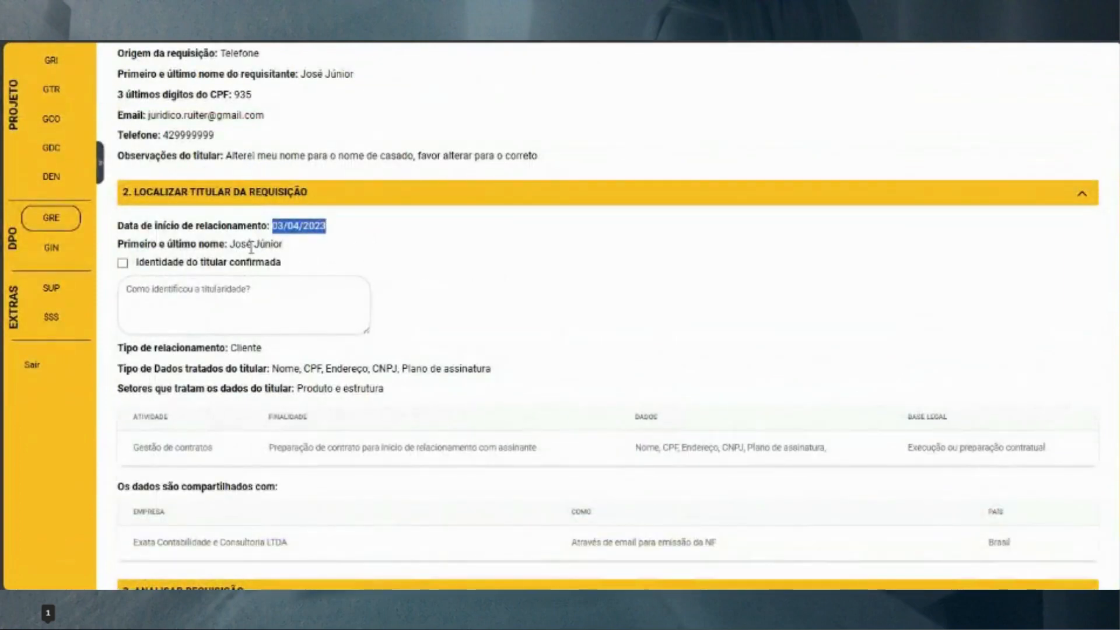
left_click_drag(235, 245, 292, 249)
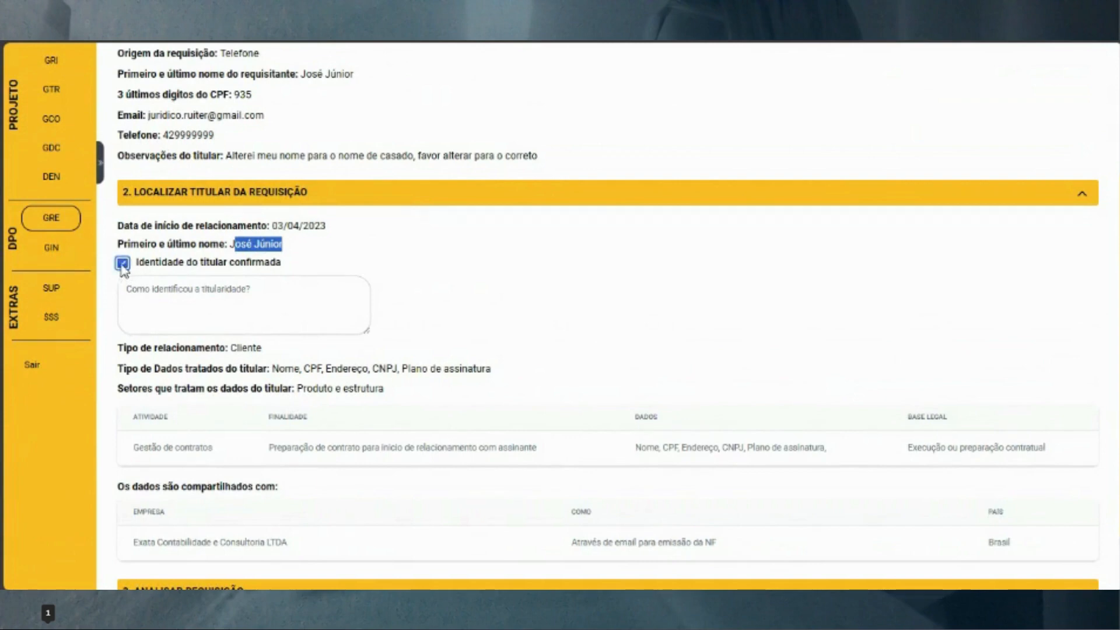
Enter the identity-verification note and review relationship type Cliente and the processed data types
left_click(150, 290)
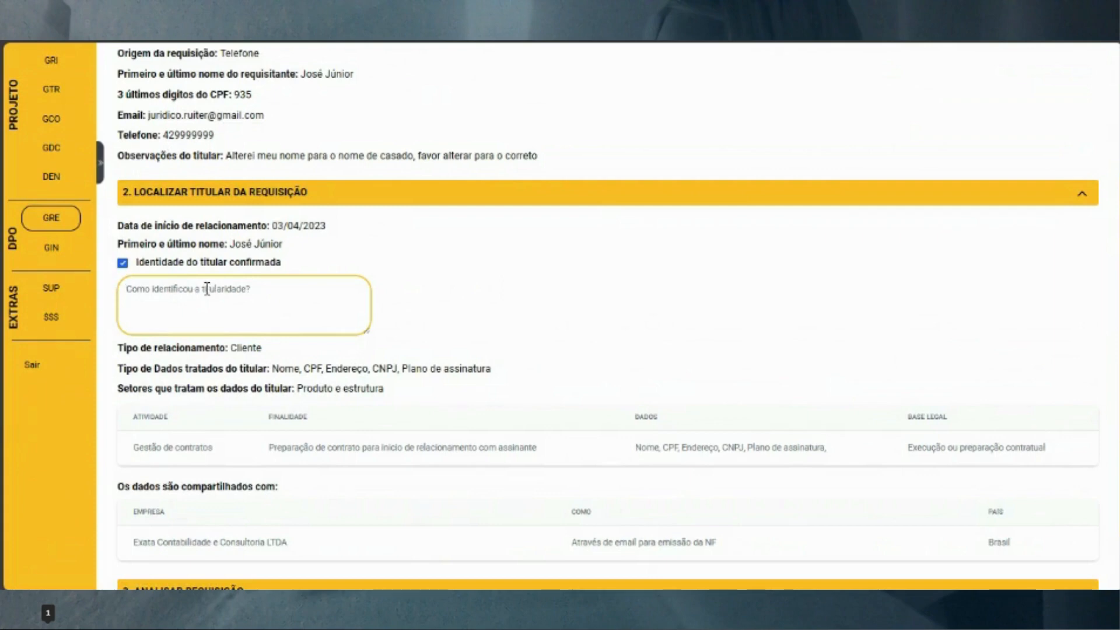
type("xxxxxx")
left_click_drag(229, 348, 284, 357)
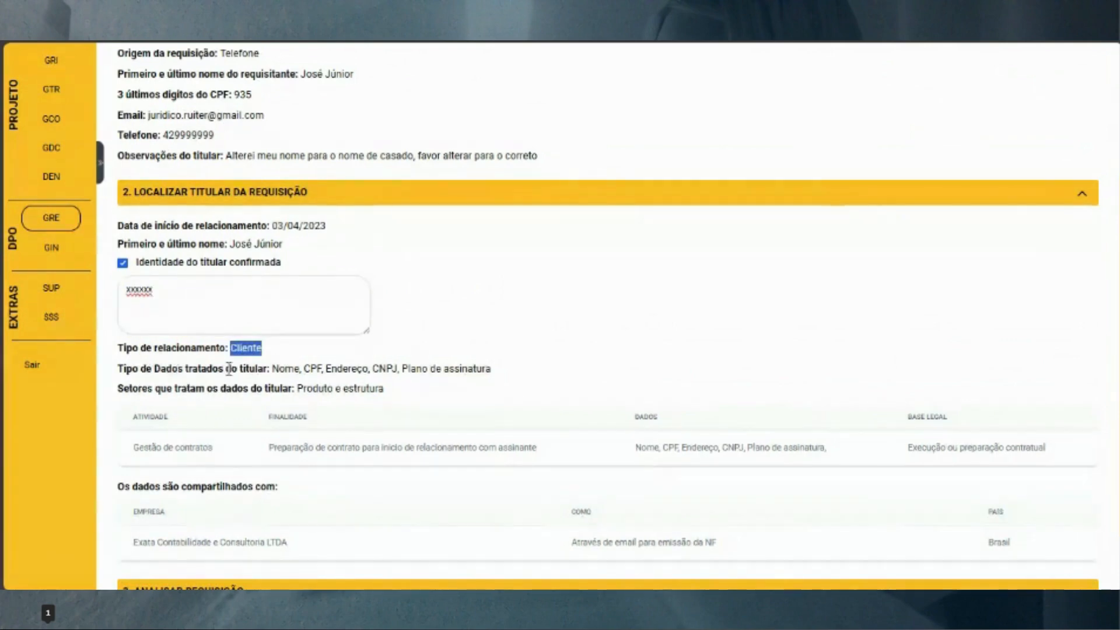
left_click_drag(271, 368, 500, 382)
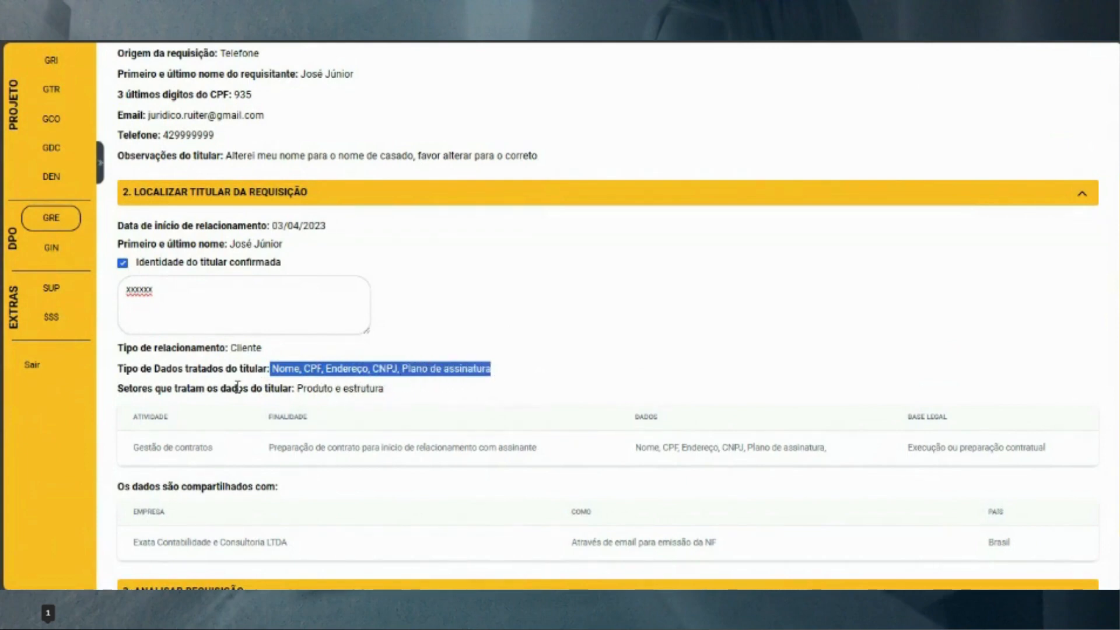
scroll(237, 387, "down", 2)
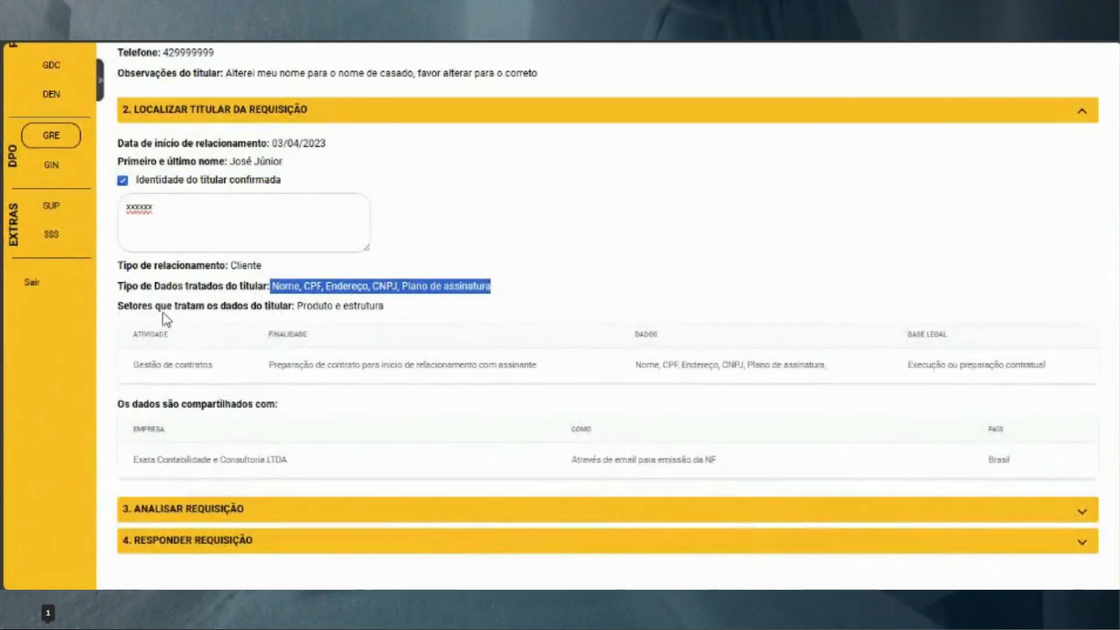
Review the handling sectors and the Gestão de contratos activity, then expand 3. Analisar Requisição
left_click_drag(299, 305, 382, 308)
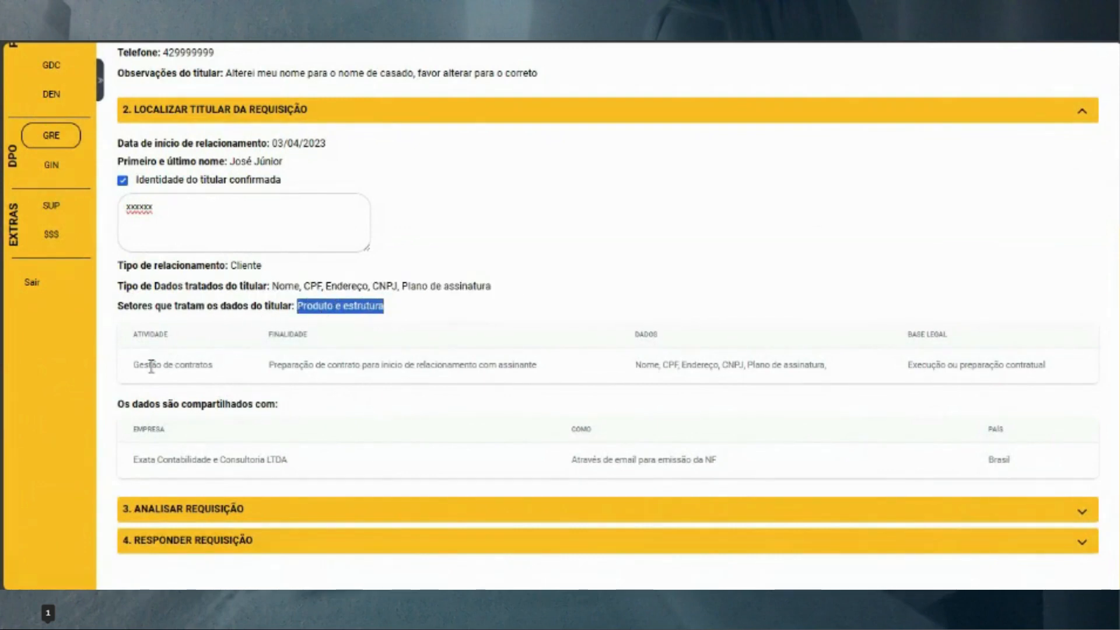
left_click_drag(136, 369, 233, 375)
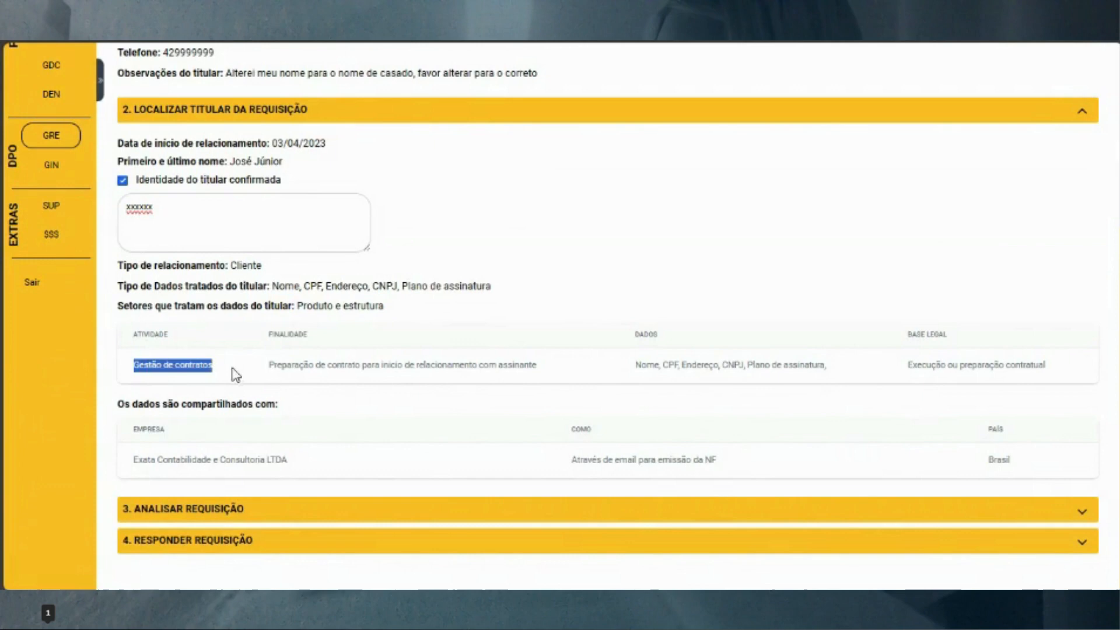
left_click(275, 369)
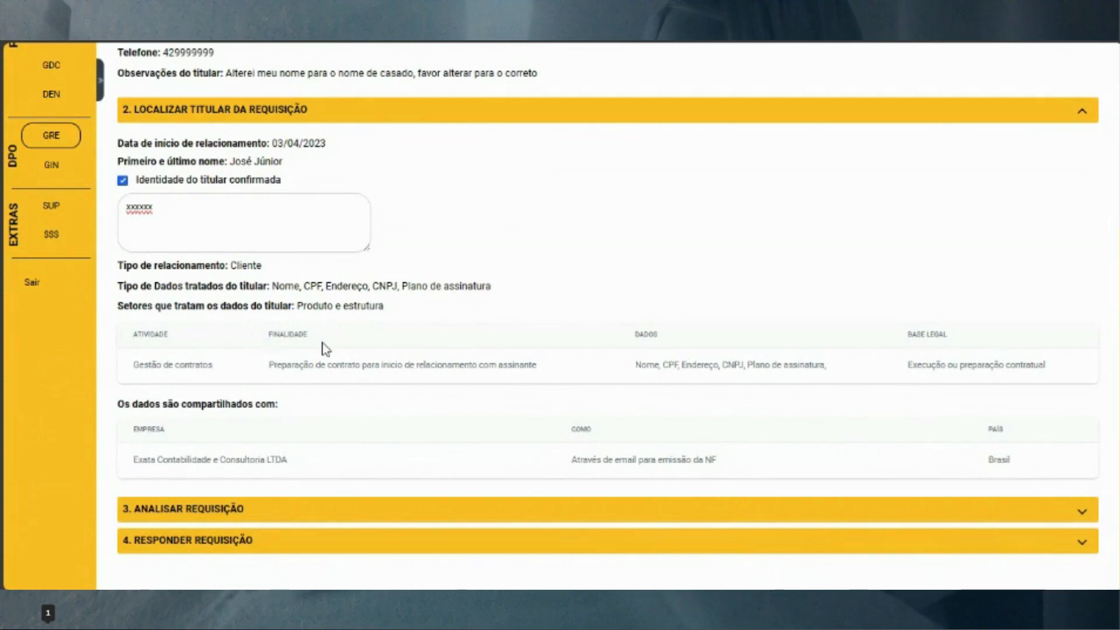
scroll(318, 333, "up", 2)
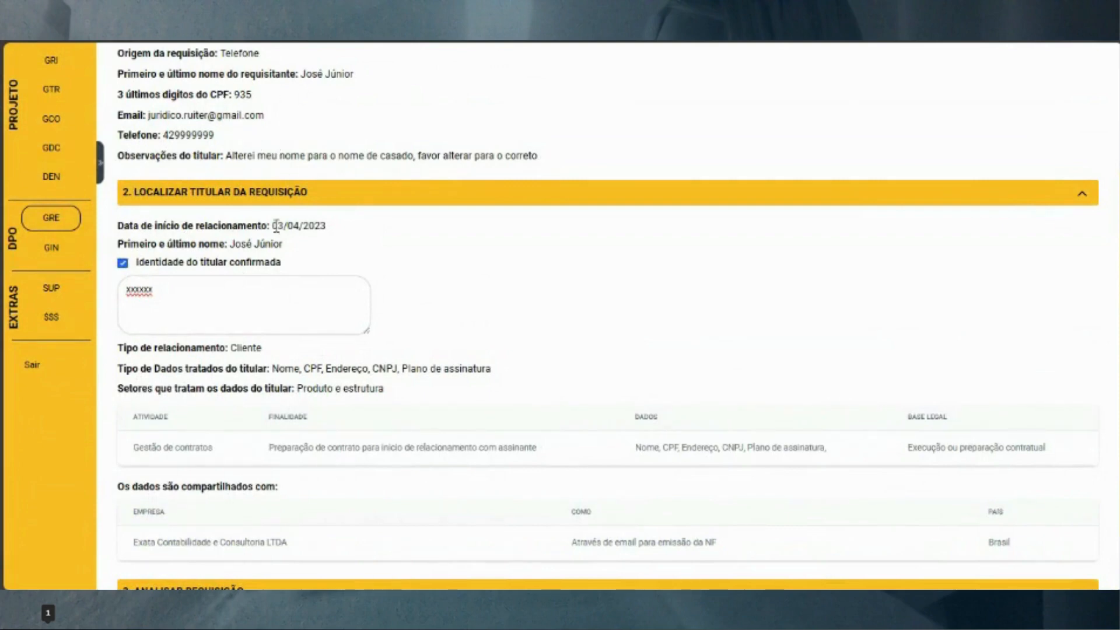
double_click(239, 349)
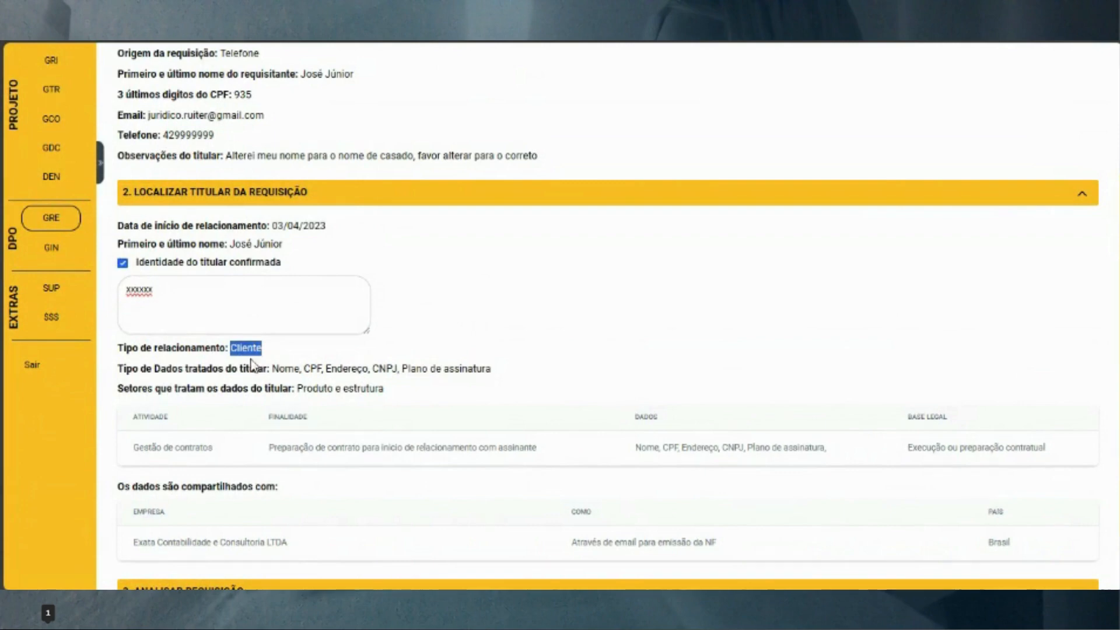
scroll(500, 273, "down", 2)
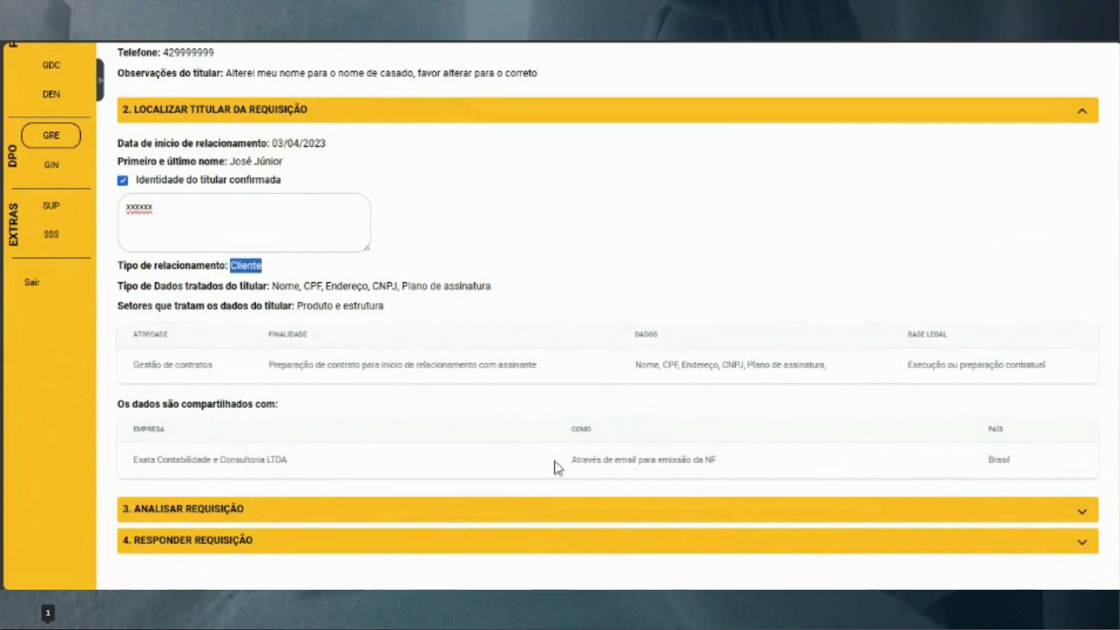
left_click(582, 514)
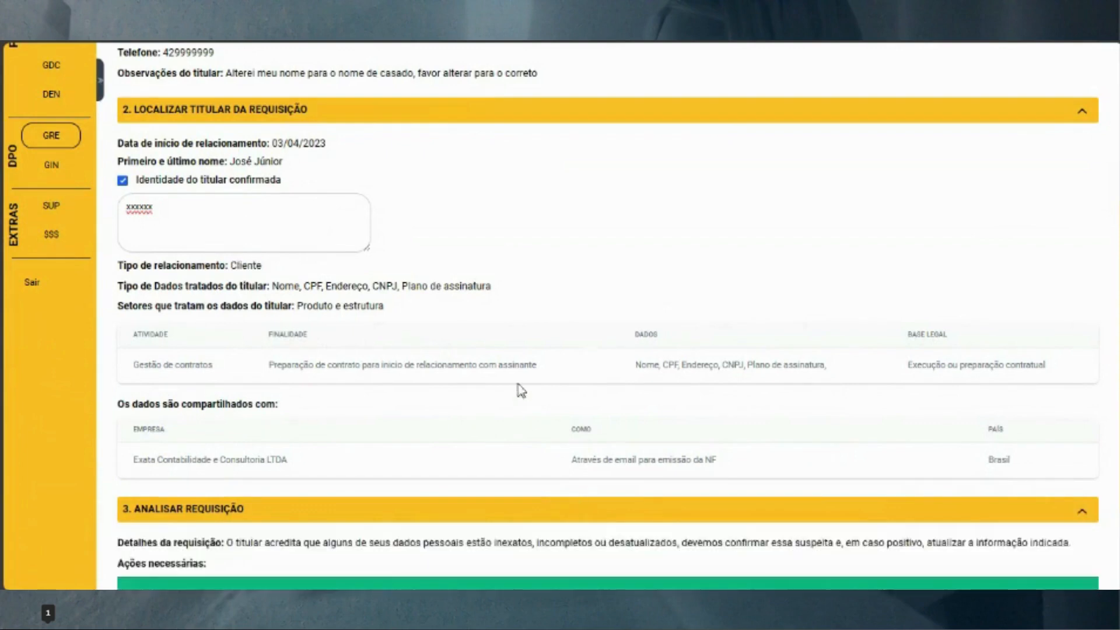
scroll(518, 388, "down", 3)
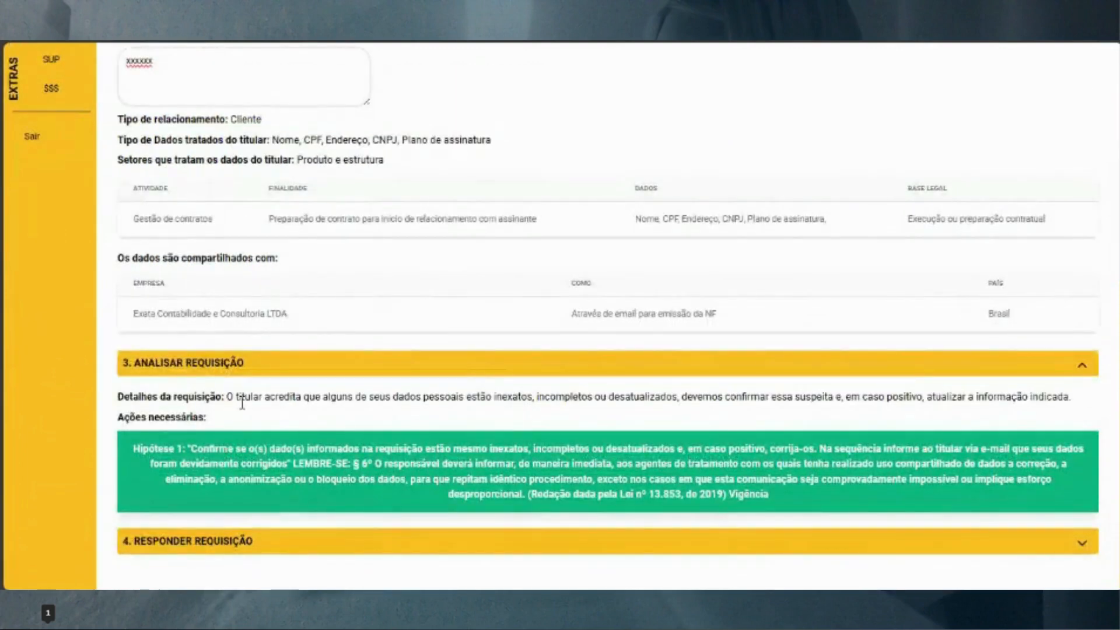
left_click_drag(229, 396, 899, 402)
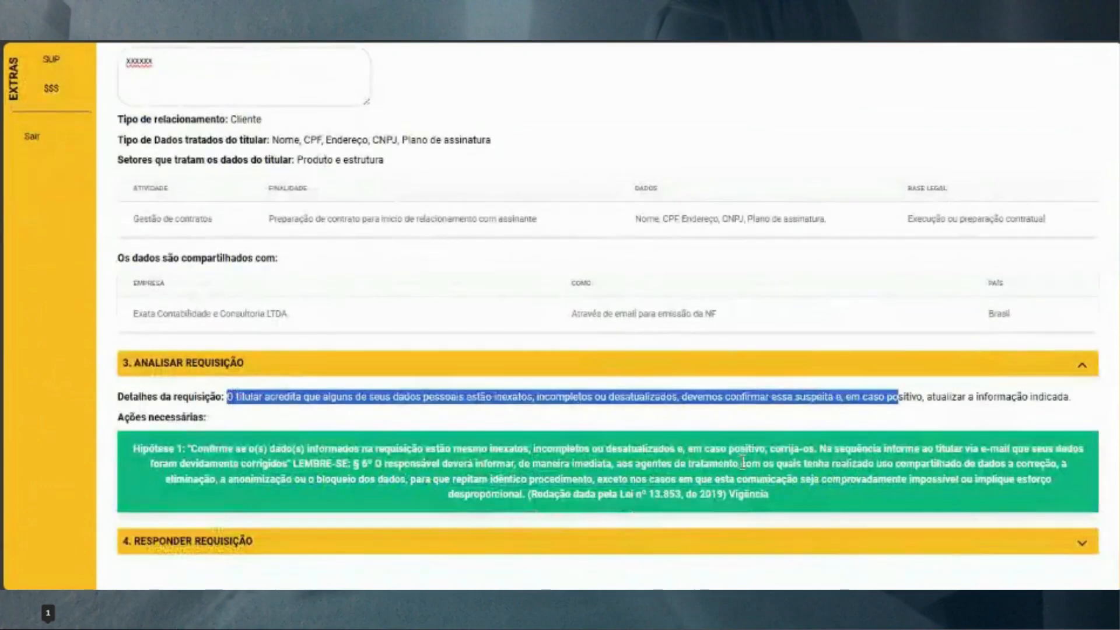
Expand the reply section and try reply templates, settling on the data-not-found reply
left_click(844, 552)
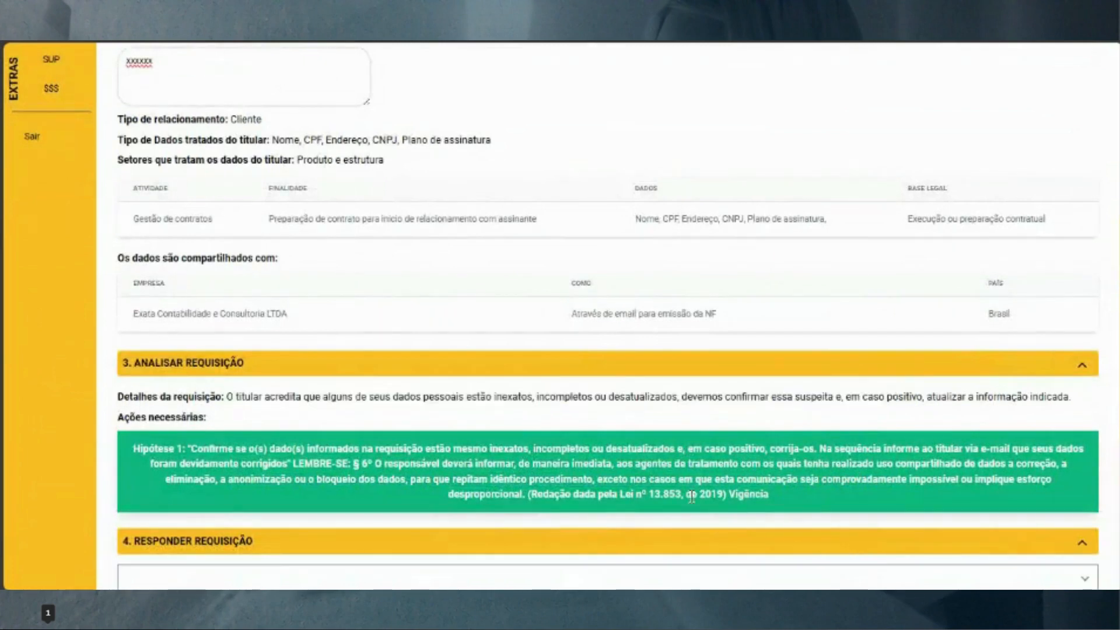
scroll(679, 483, "down", 4)
left_click(1085, 332)
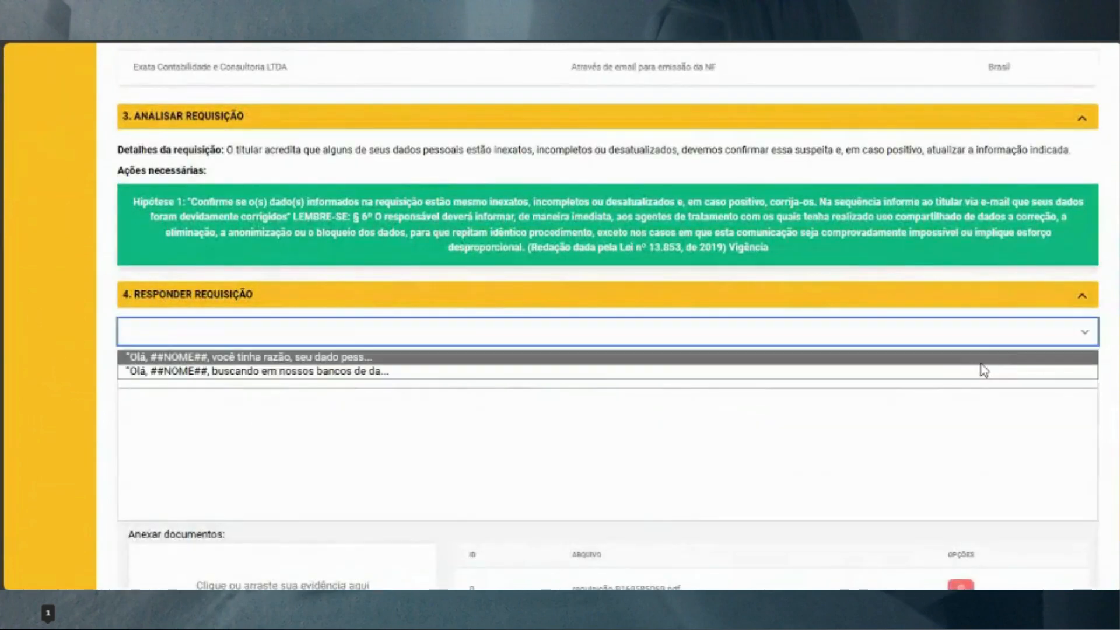
left_click(909, 361)
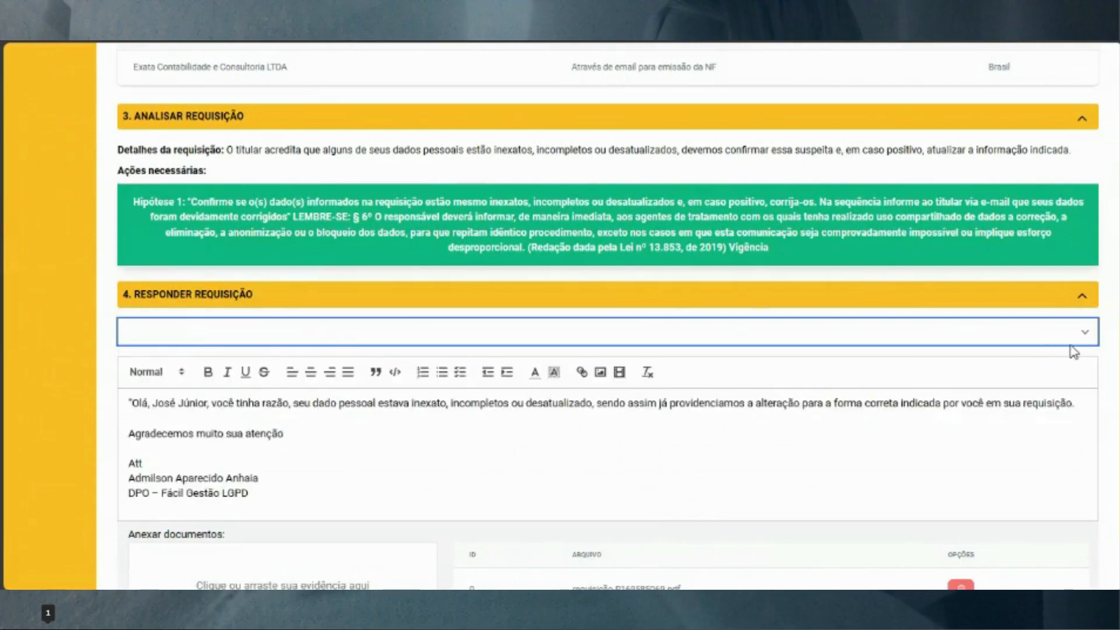
left_click(1086, 331)
left_click(915, 372)
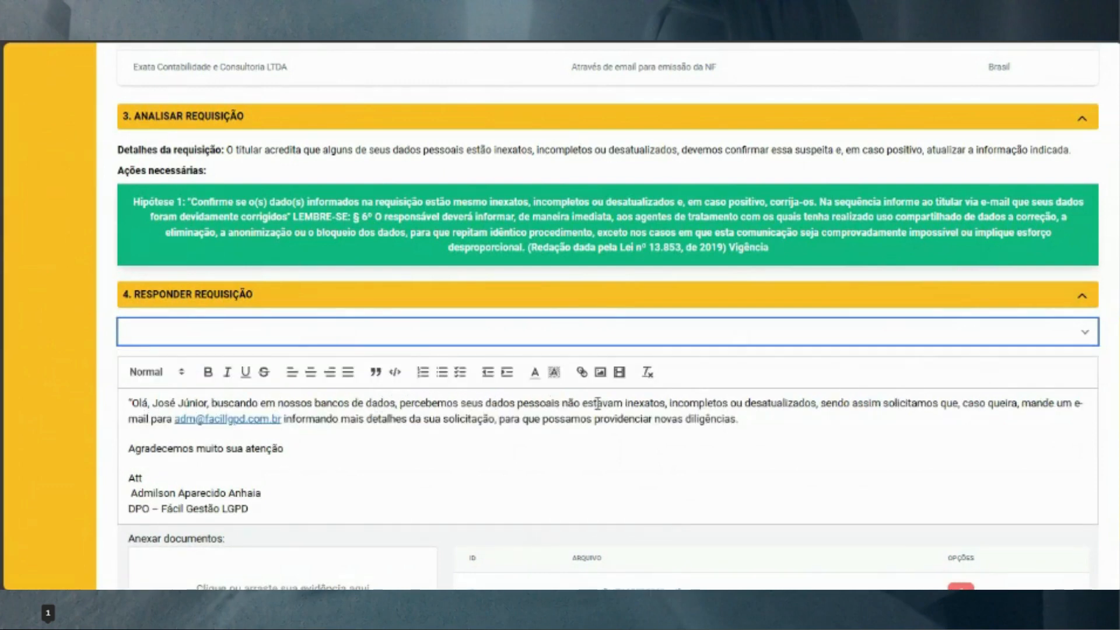
left_click(1086, 333)
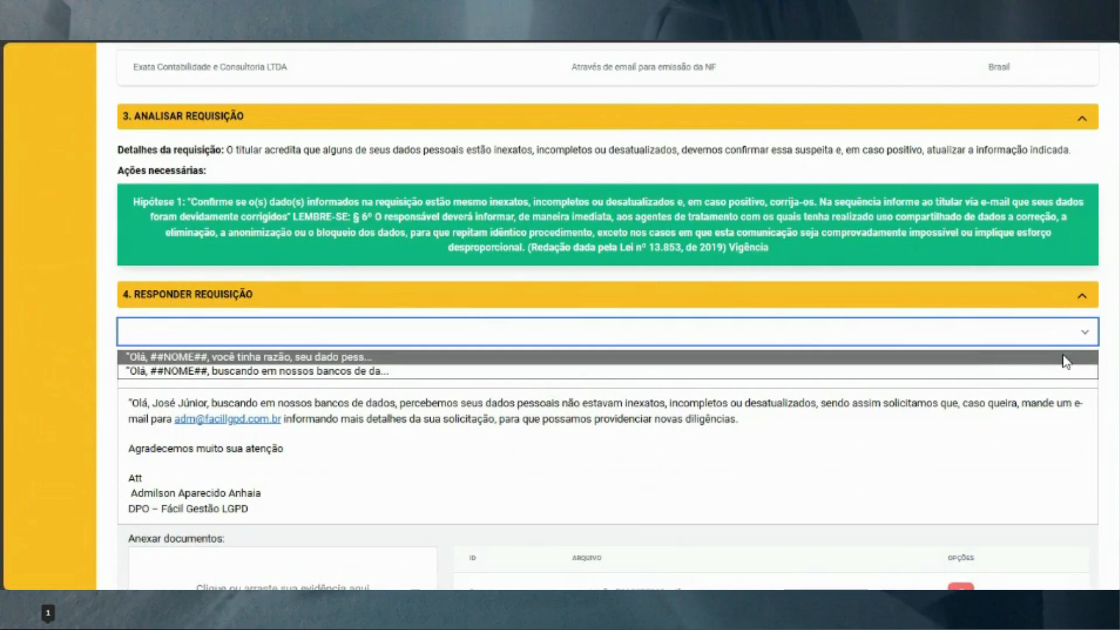
left_click(655, 454)
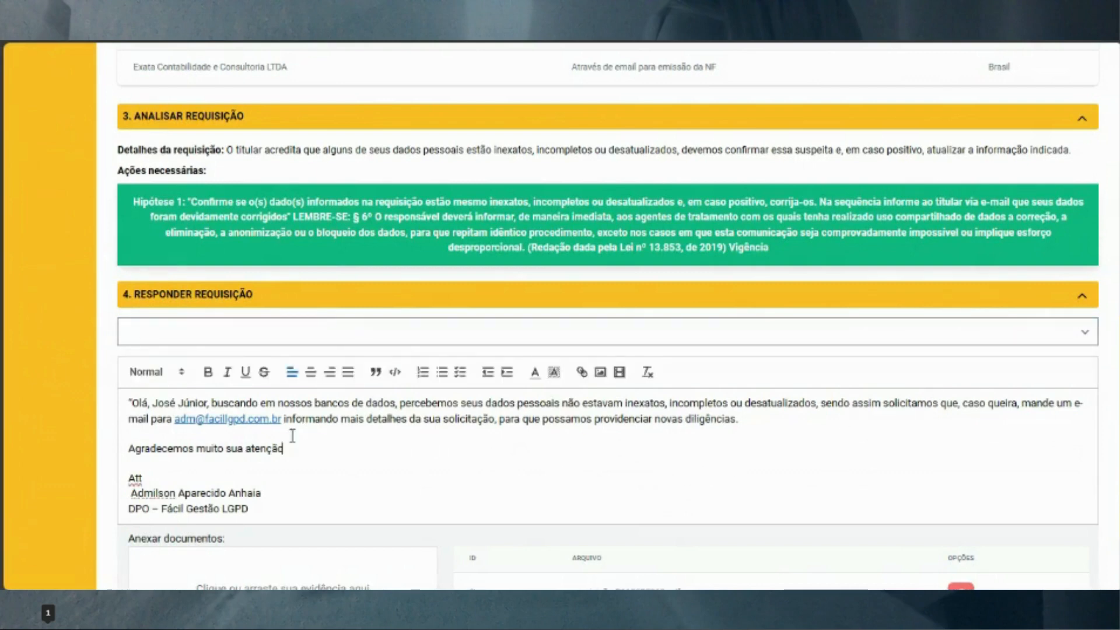
Download the requisição PDF attached under Anexar documentos
scroll(403, 448, "down", 2)
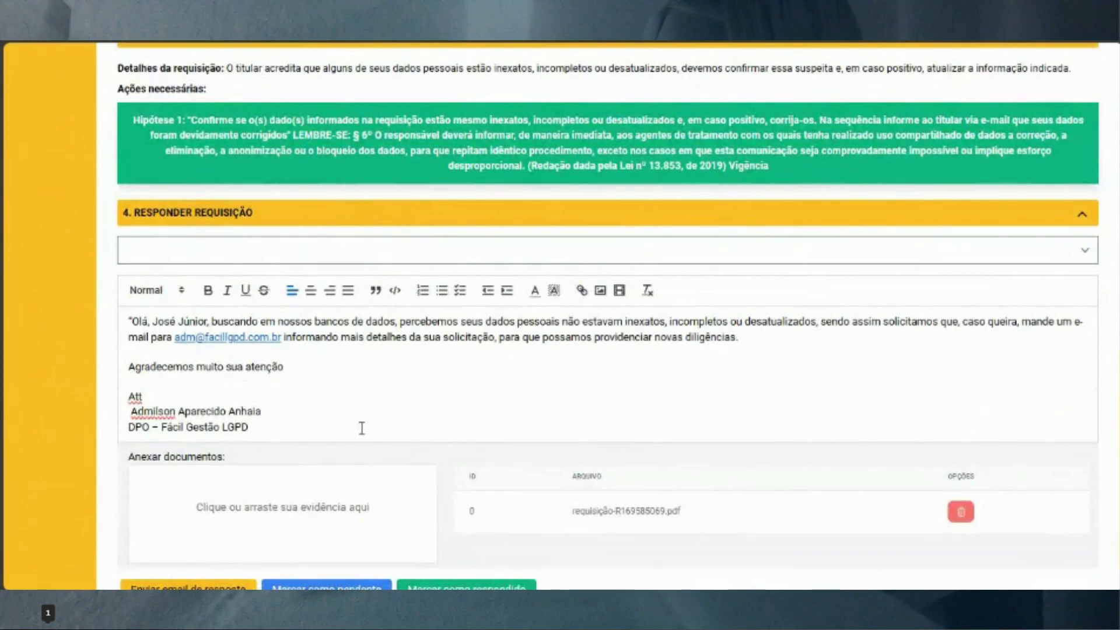
scroll(325, 430, "down", 1)
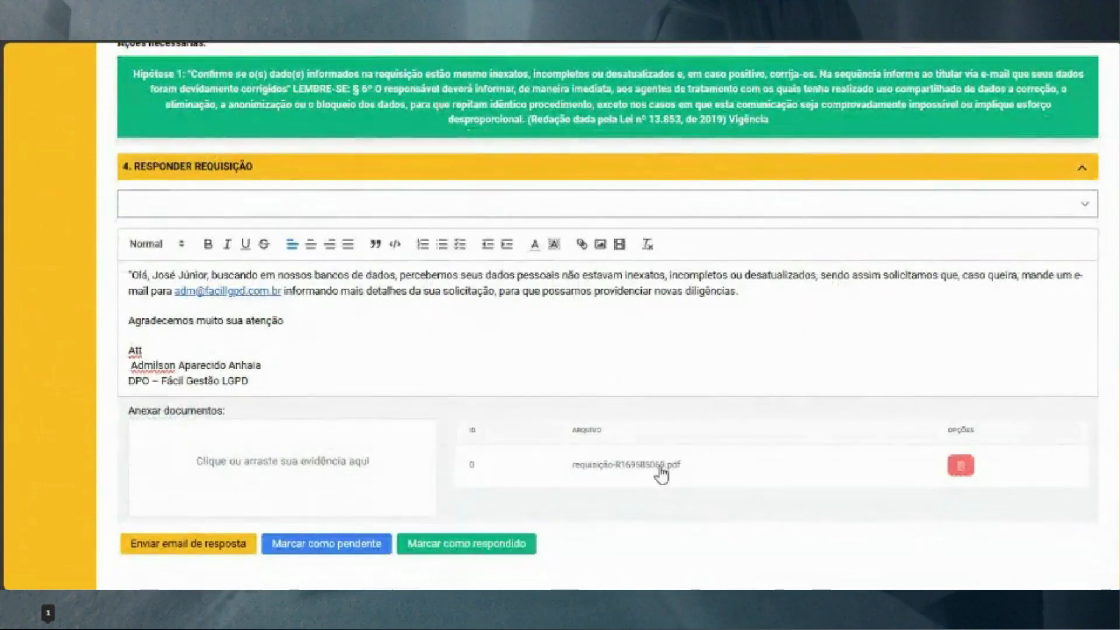
left_click(657, 466)
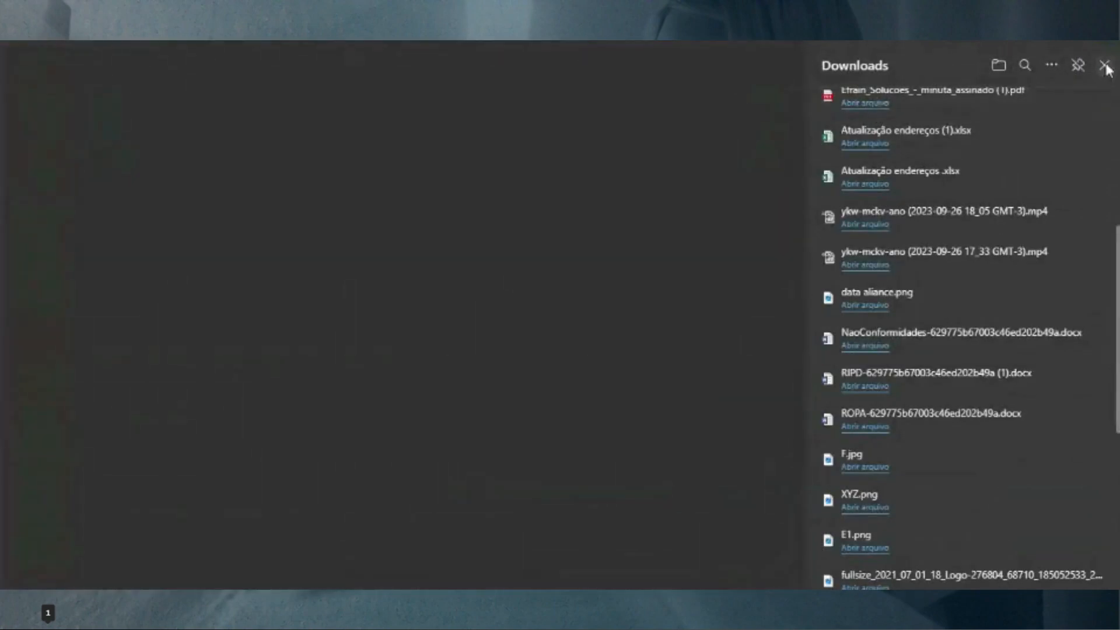
Open the downloaded Resposta a Requisição PDF from Downloads, then return to the reply page
left_click(1104, 65)
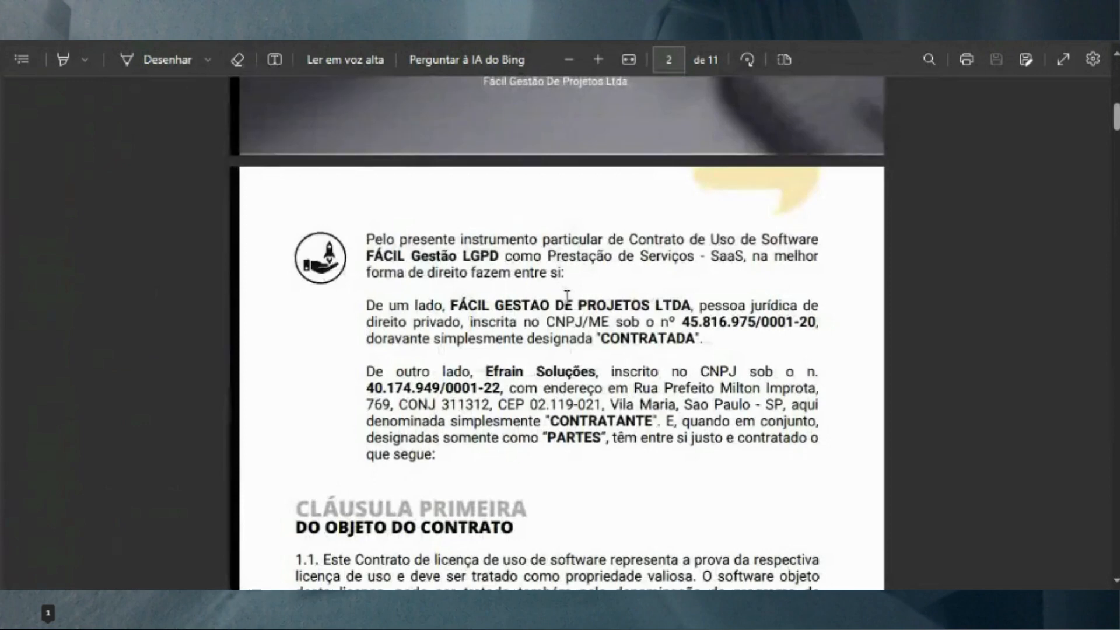
scroll(567, 296, "up", 3)
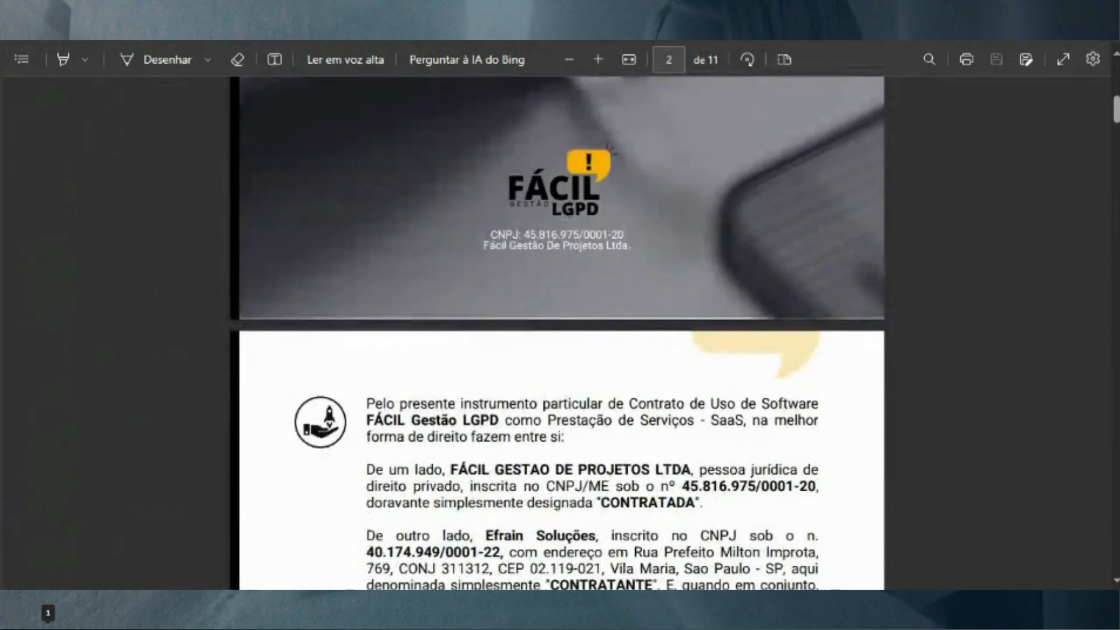
left_click(234, 5)
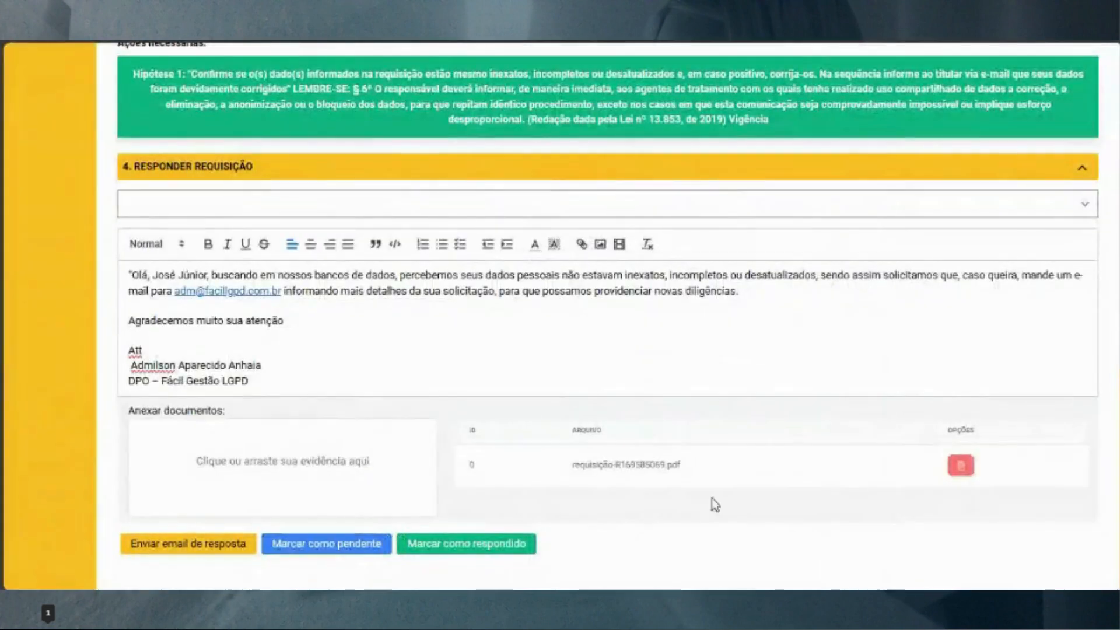
left_click(641, 465)
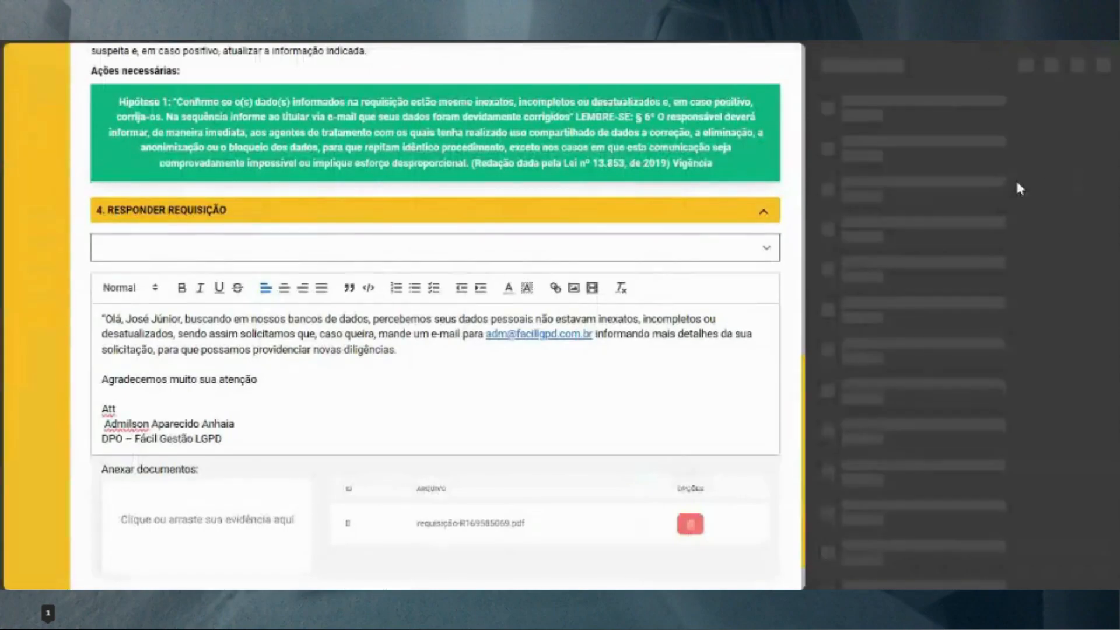
left_click(878, 115)
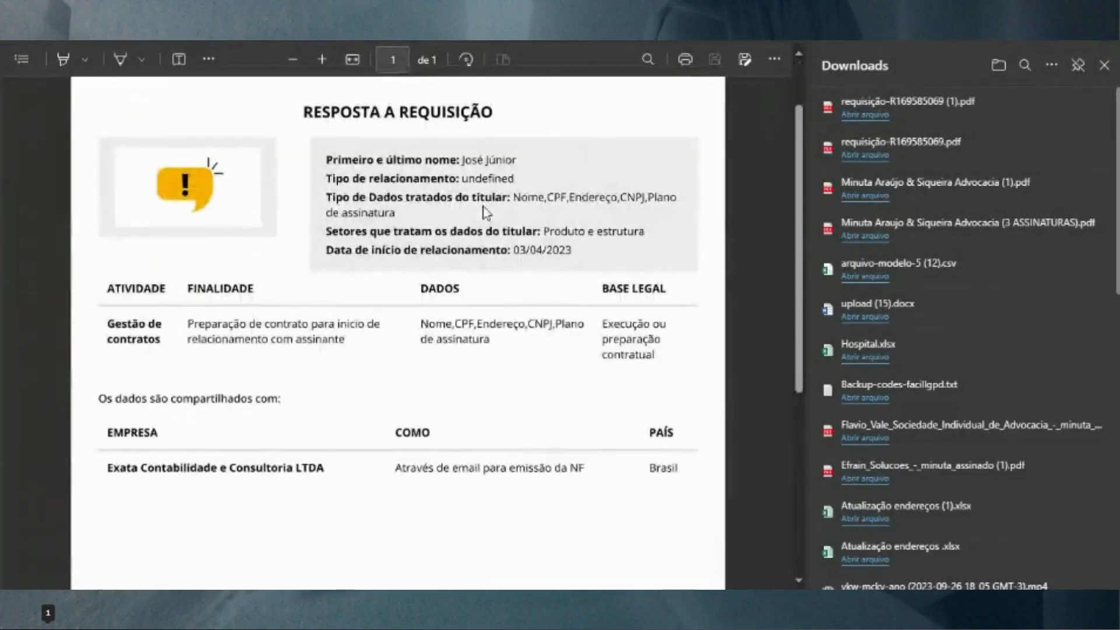
left_click(1104, 65)
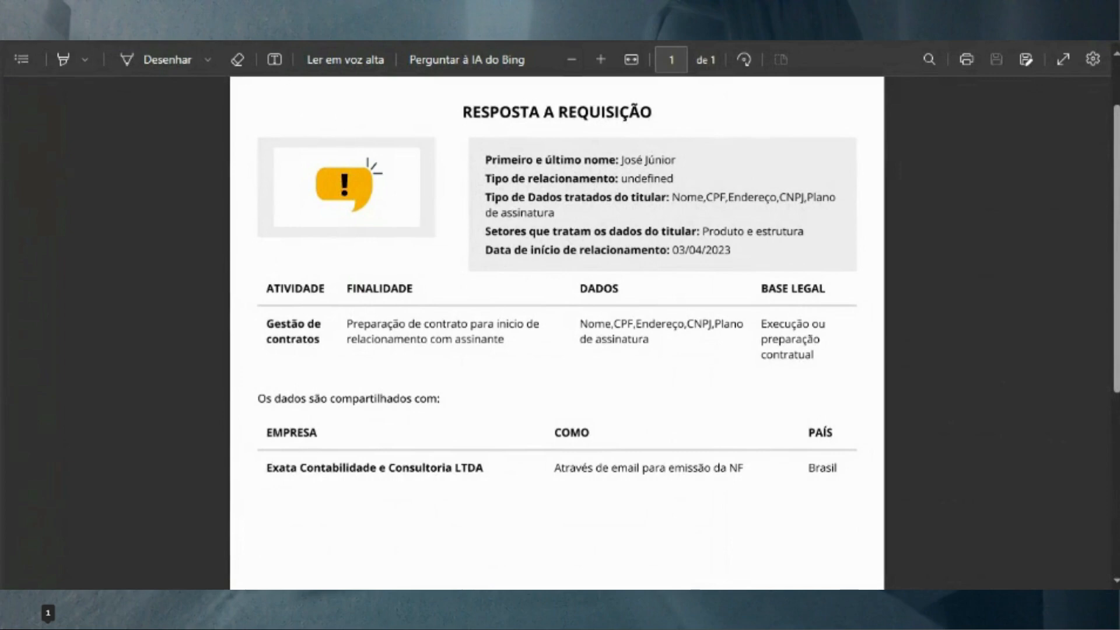
left_click(286, 42)
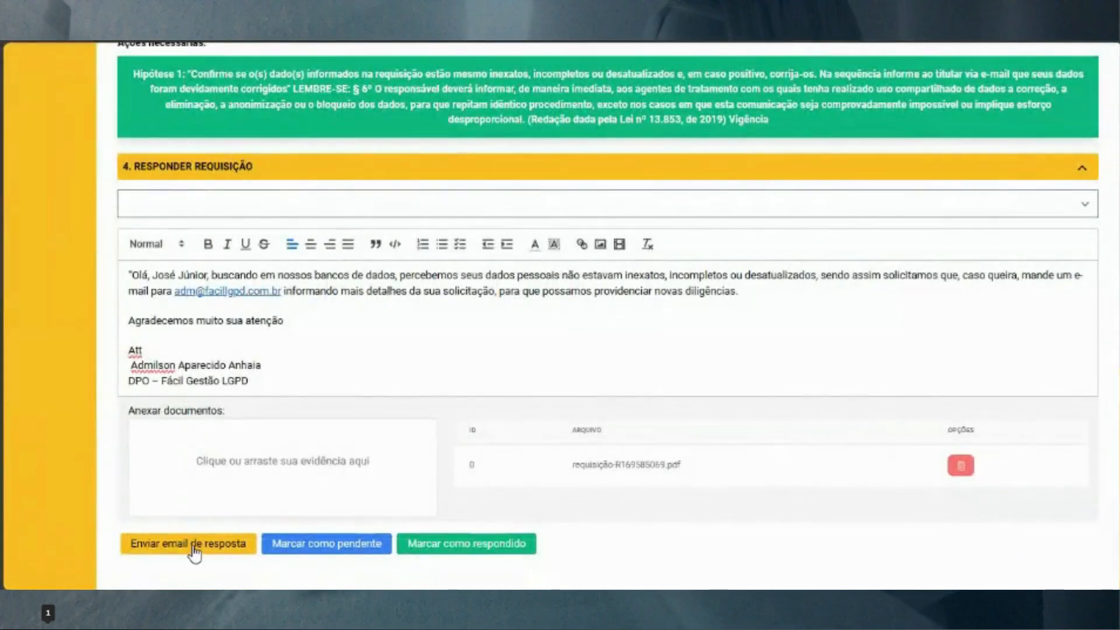
Send the correction request's reply e-mail, confirm with Sim, and mark it Respondido
left_click(195, 551)
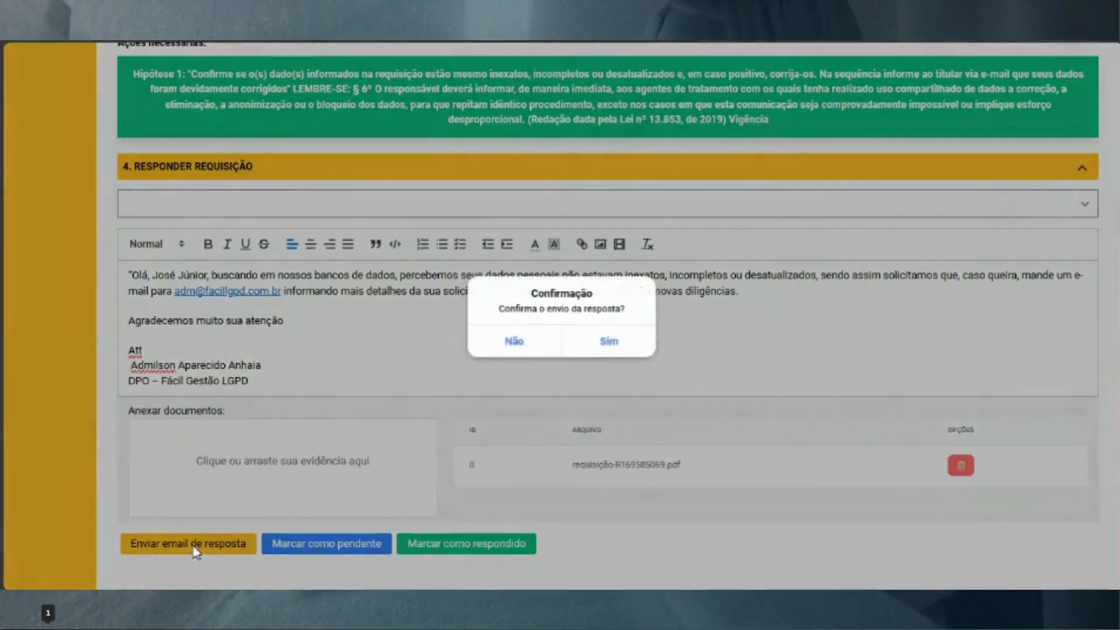
left_click(607, 343)
left_click(457, 551)
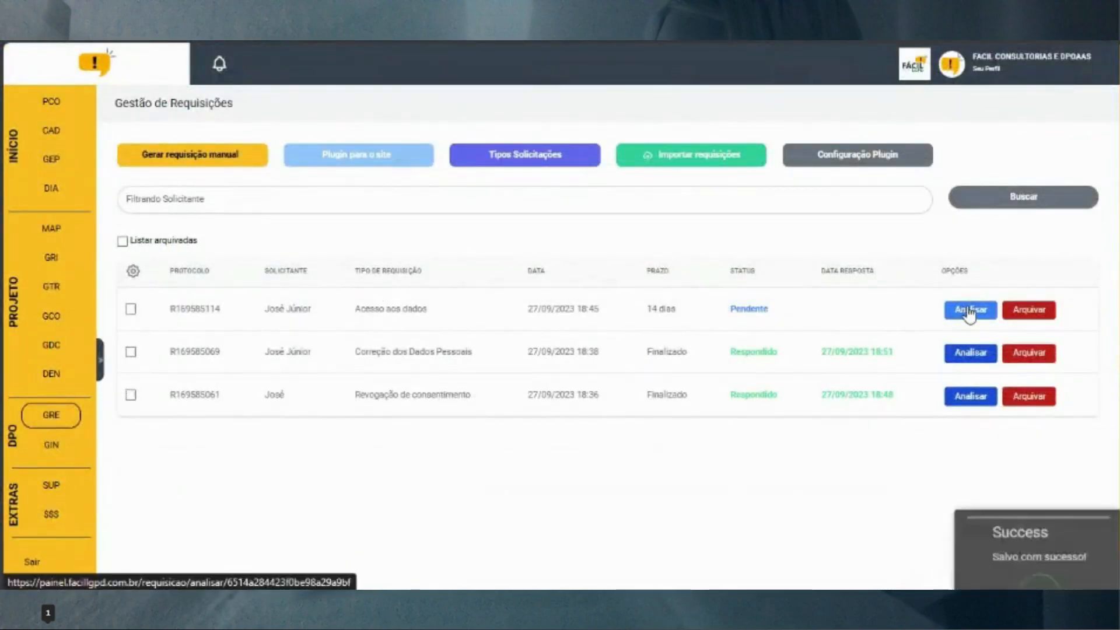
left_click_drag(968, 310, 937, 298)
left_click(993, 314)
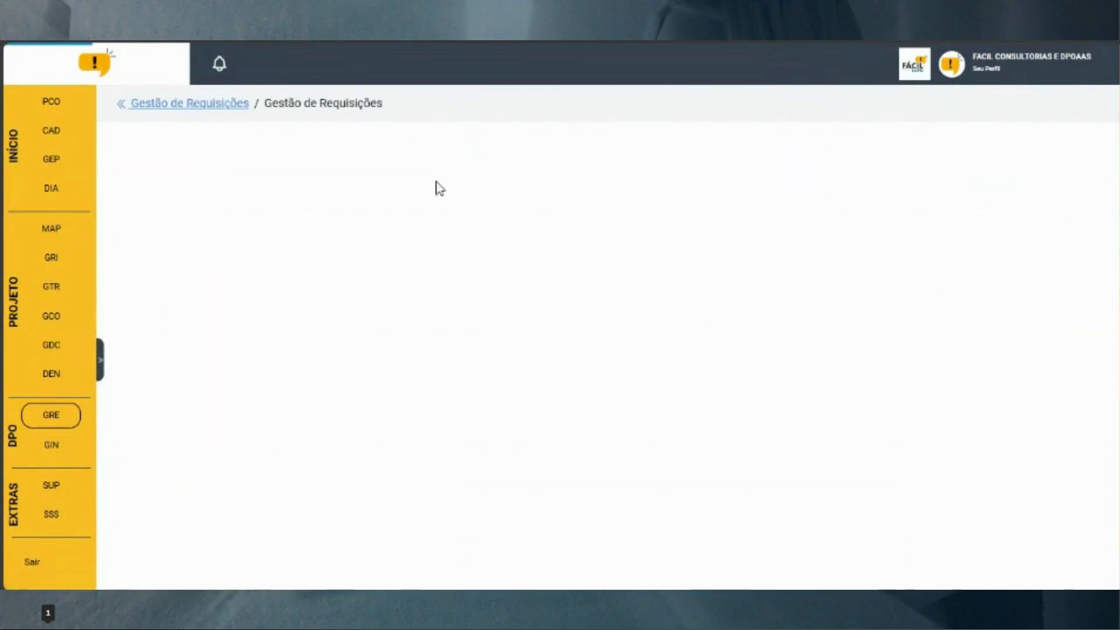
scroll(417, 276, "down", 5)
scroll(486, 329, "down", 4)
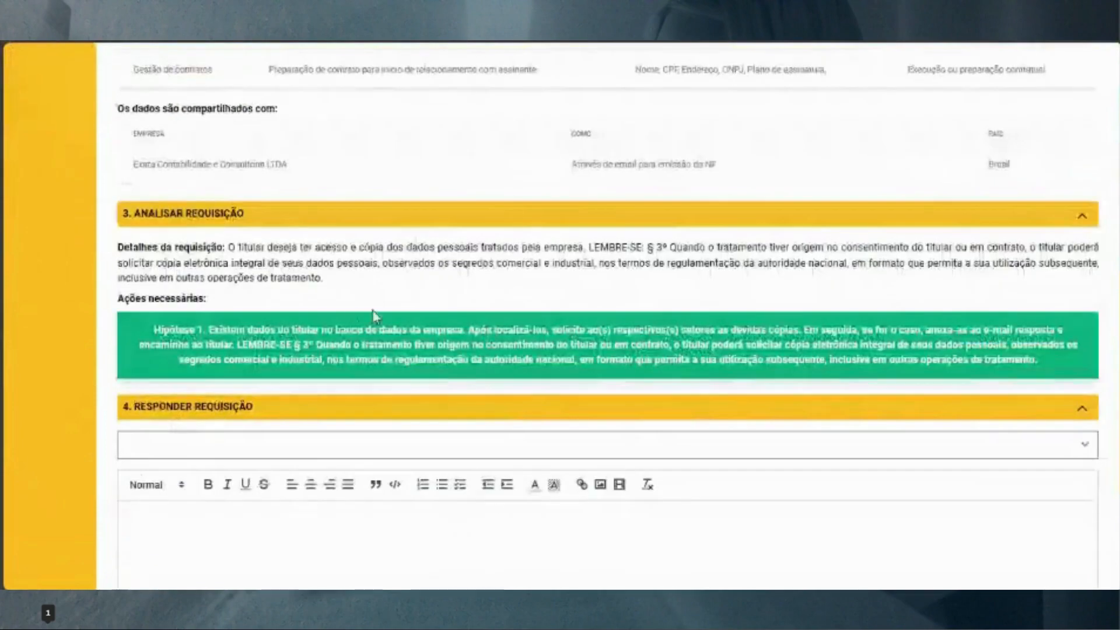
left_click(476, 439)
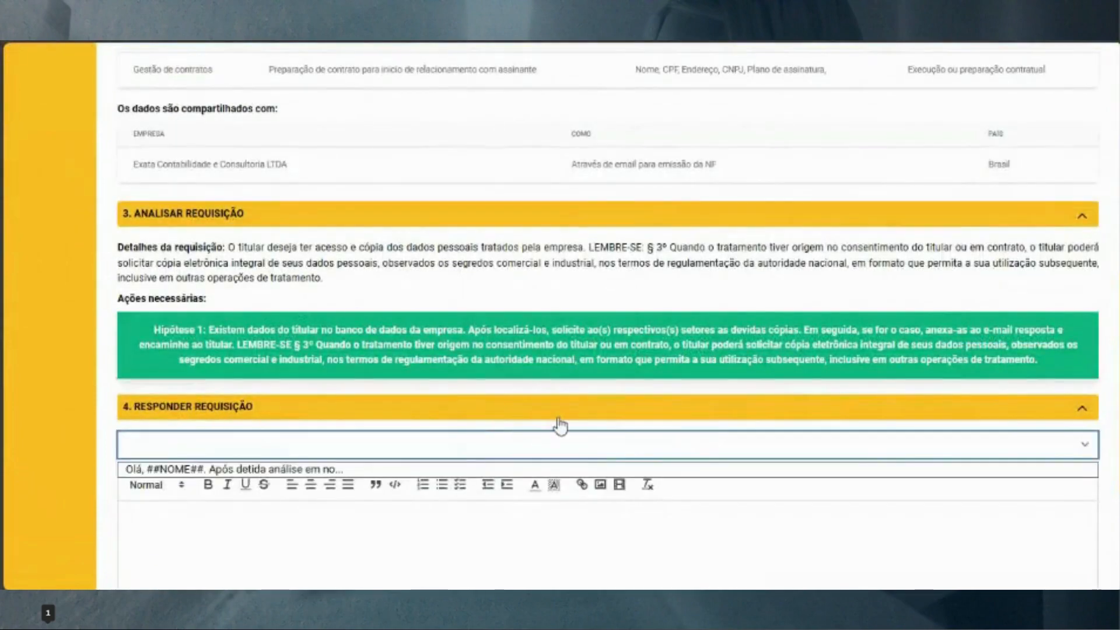
left_click(612, 465)
scroll(554, 416, "down", 3)
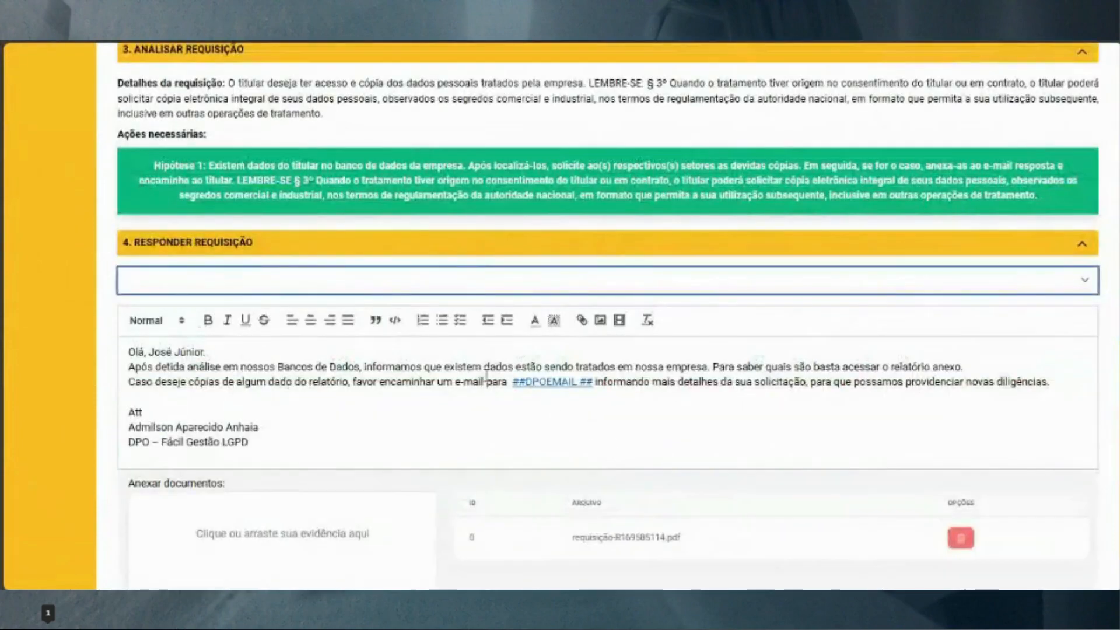
scroll(675, 388, "down", 2)
scroll(207, 503, "up", 7)
scroll(207, 503, "up", 8)
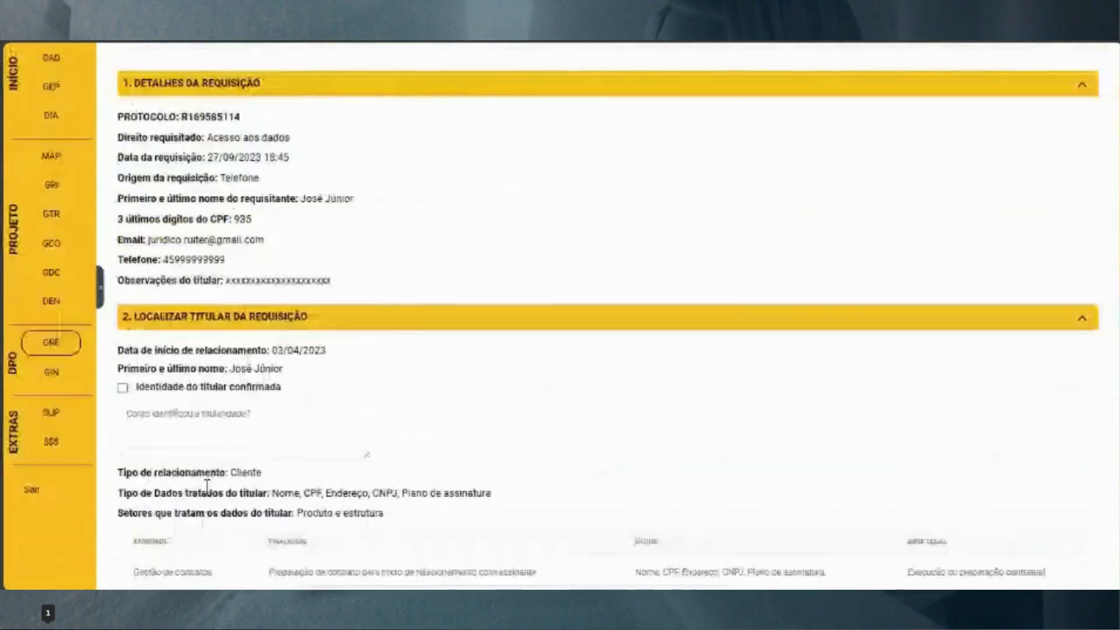
left_click(52, 415)
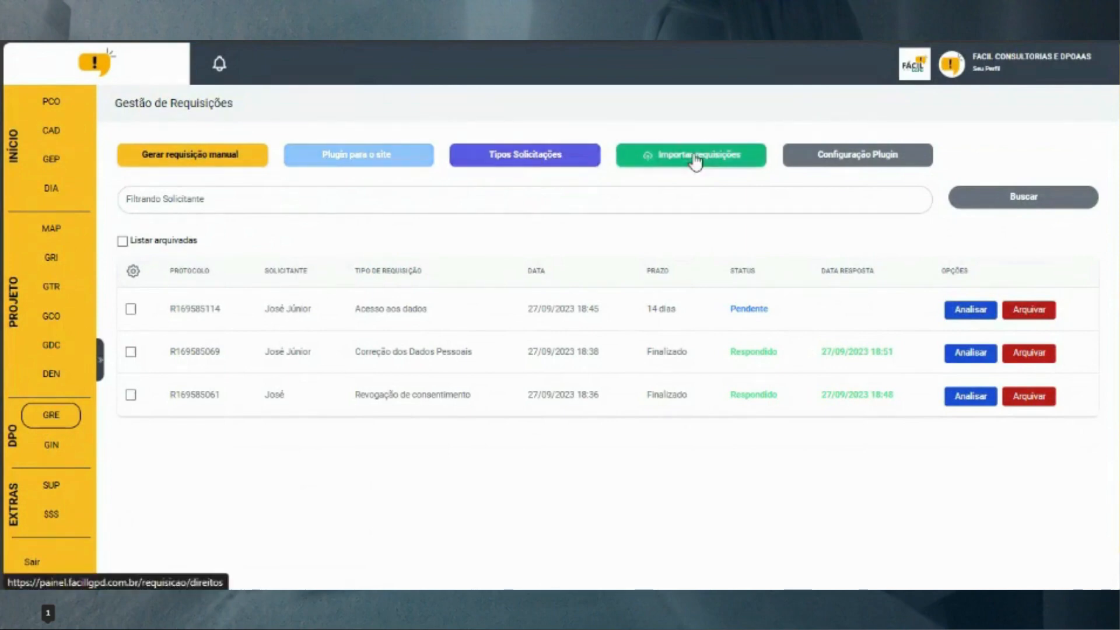
left_click(524, 168)
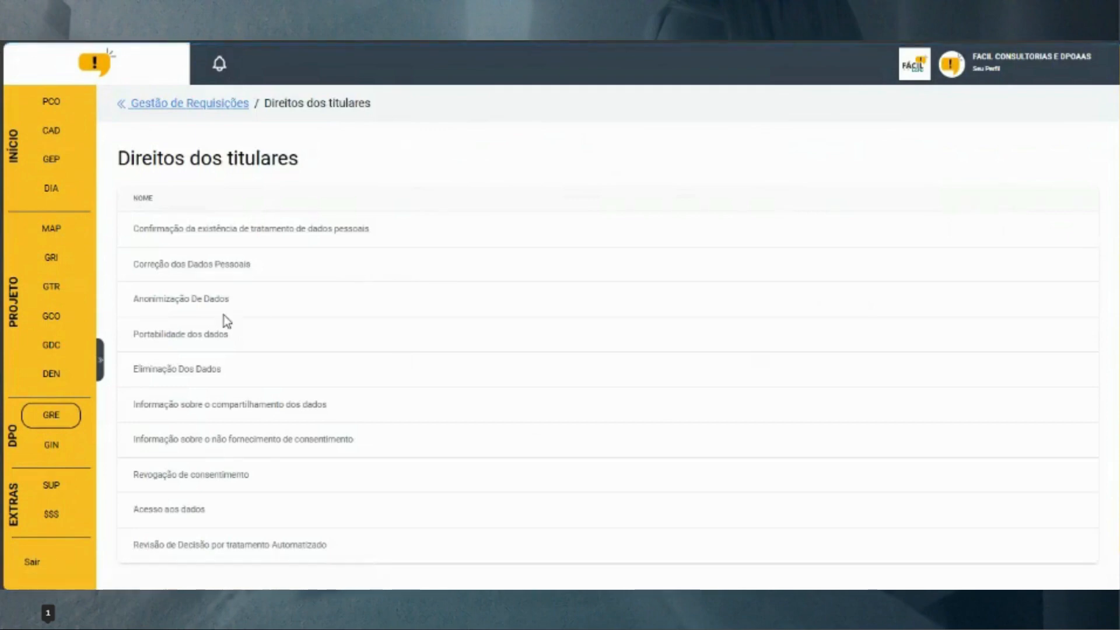
scroll(234, 350, "down", 1)
left_click_drag(266, 447, 192, 257)
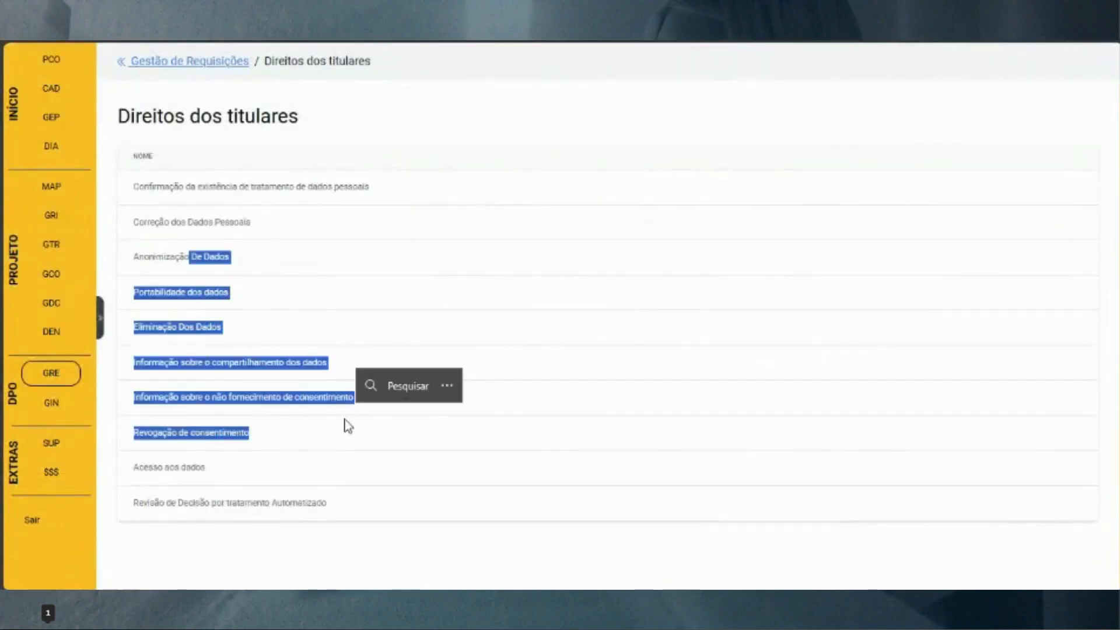
left_click(225, 345)
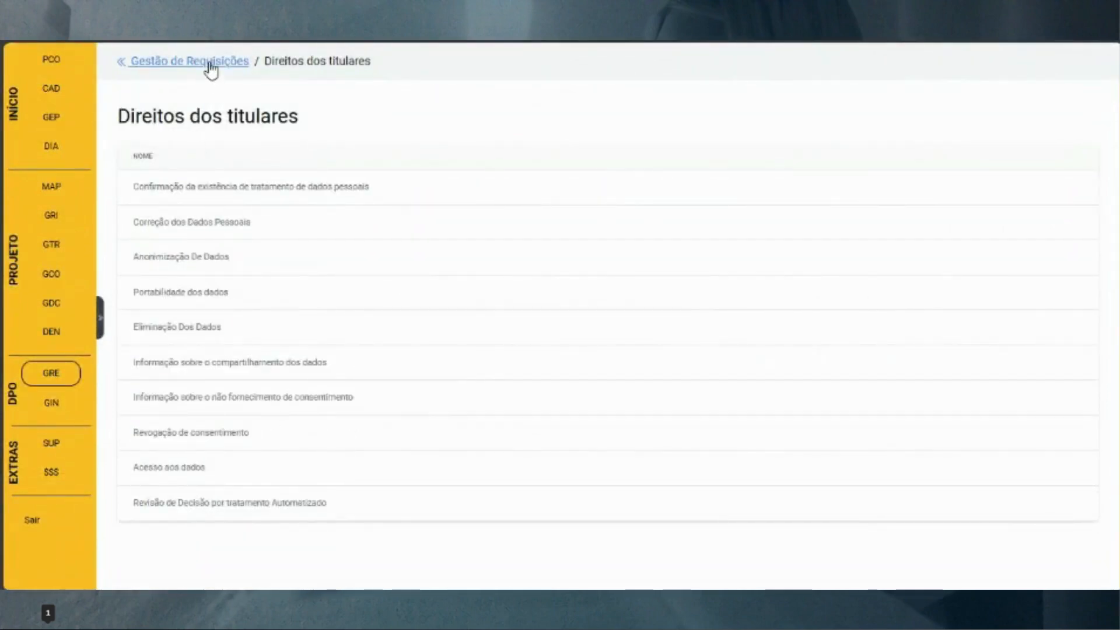
left_click_drag(163, 432, 206, 469)
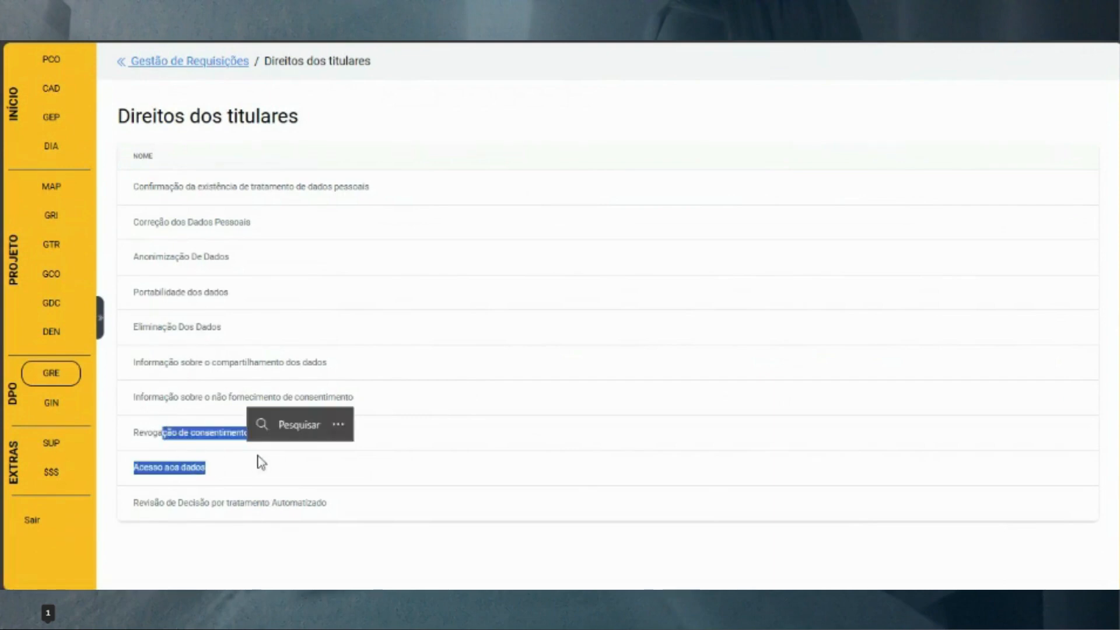
left_click(206, 63)
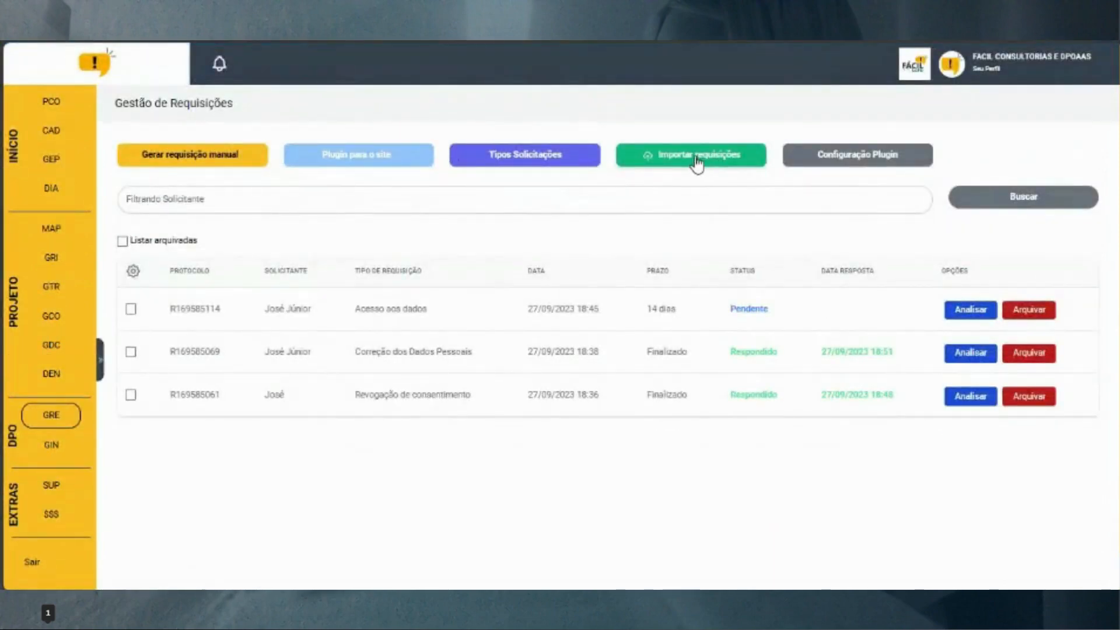
left_click(696, 159)
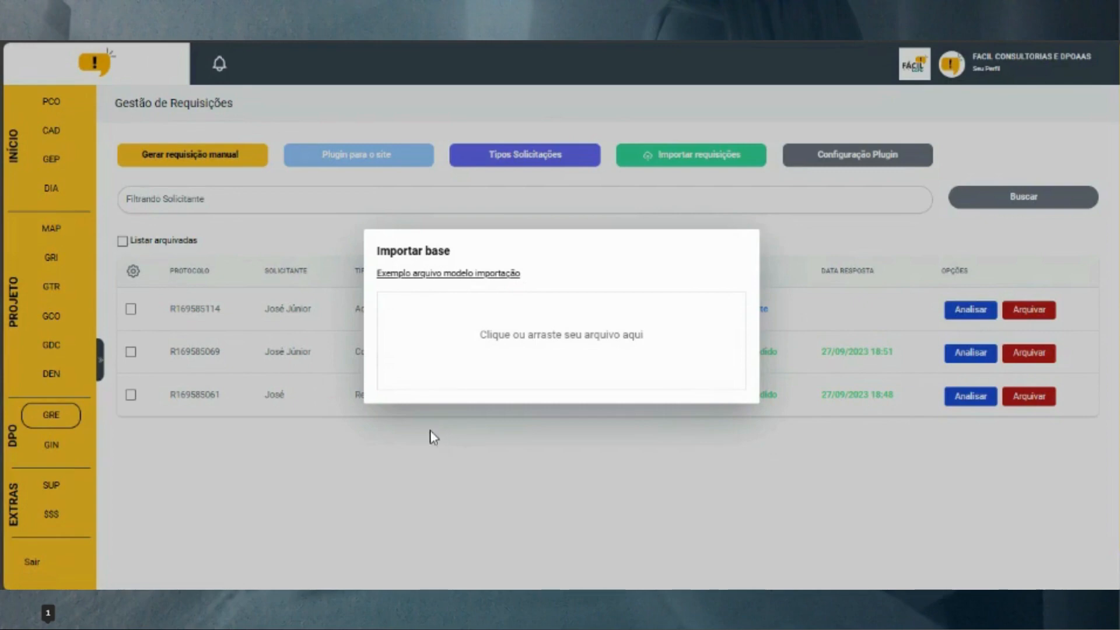
left_click(427, 465)
Scroll through the Configuração Plugin settings, return to GRE, then switch to the Google Meet call
left_click(842, 159)
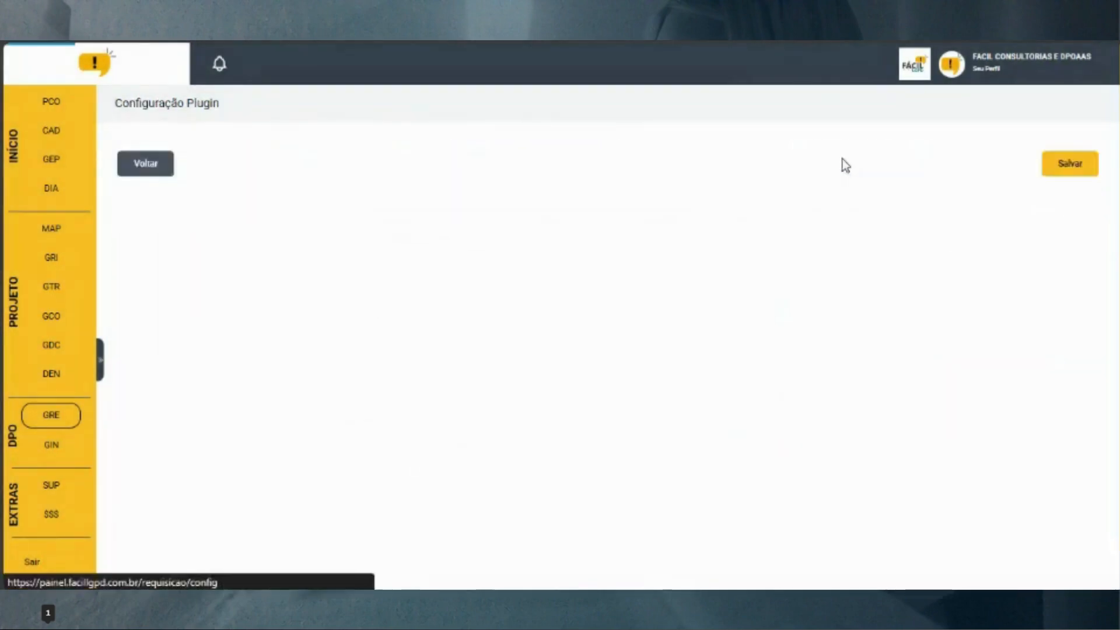
scroll(512, 315, "down", 4)
scroll(512, 315, "down", 8)
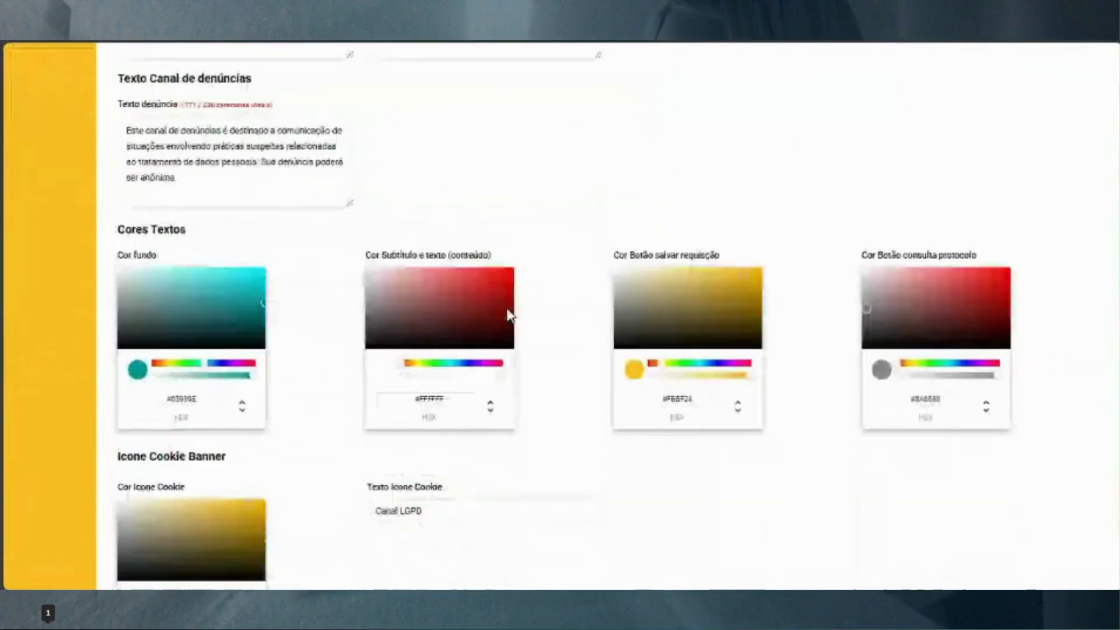
scroll(565, 346, "up", 8)
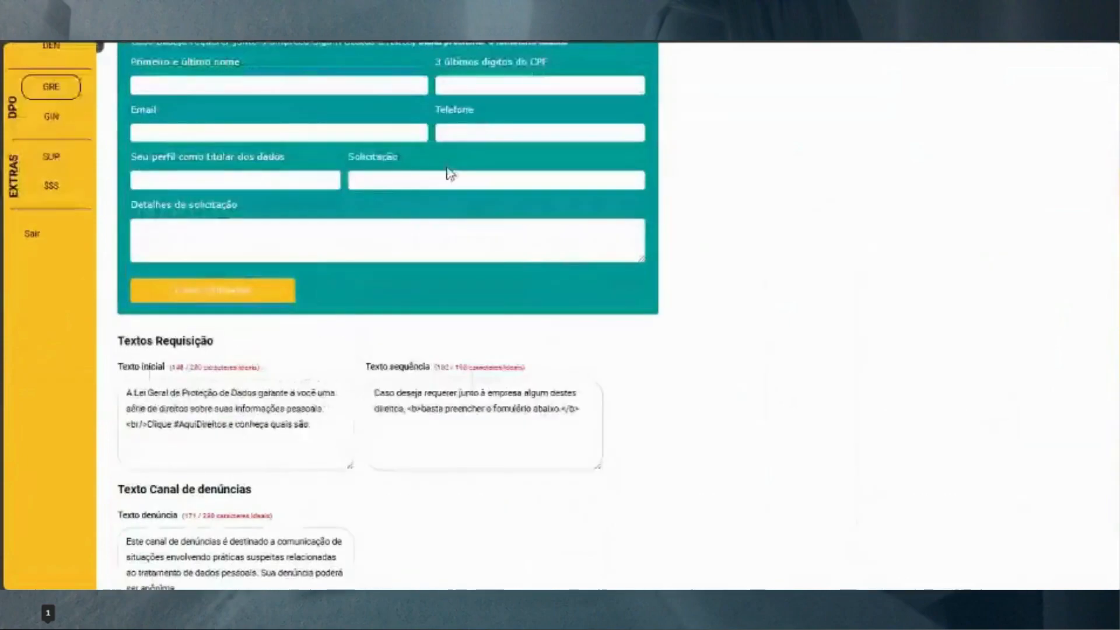
scroll(360, 280, "up", 4)
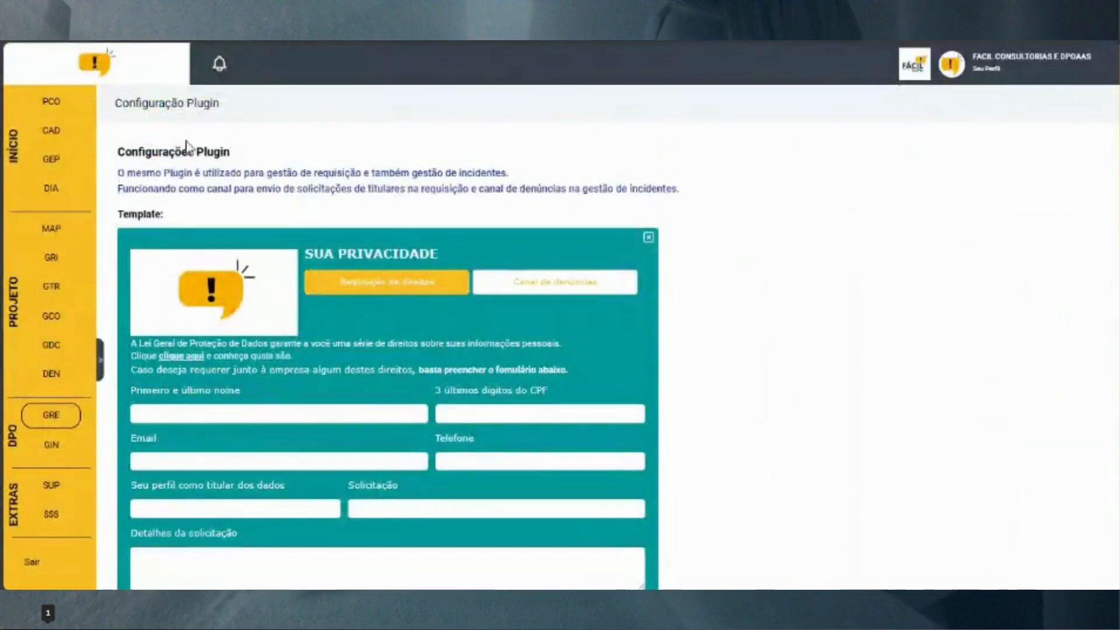
left_click(60, 418)
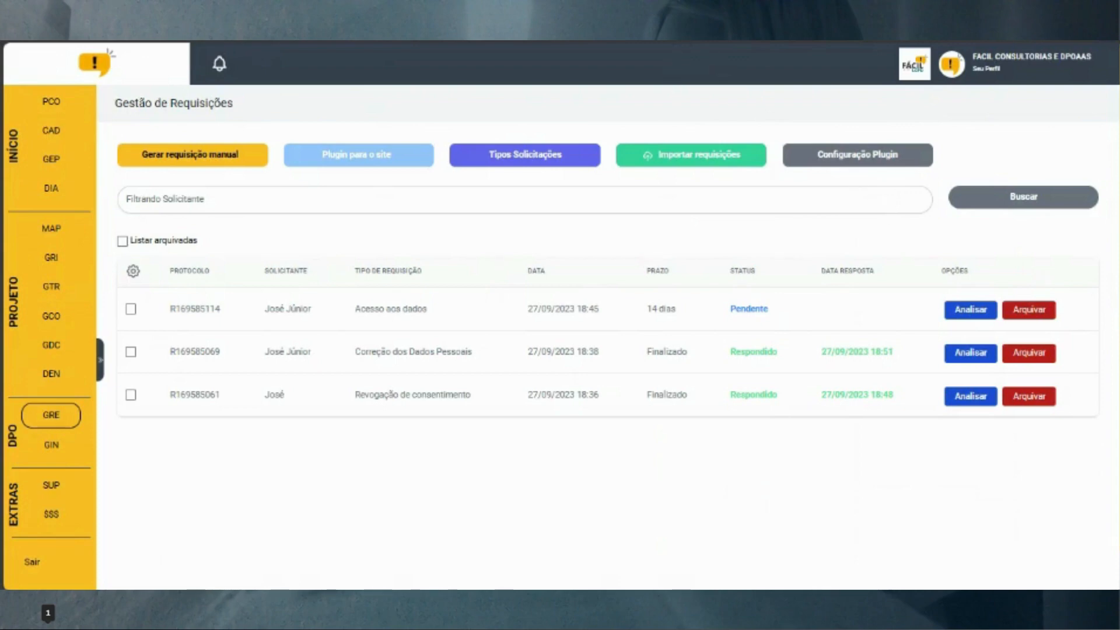
left_click(659, 2)
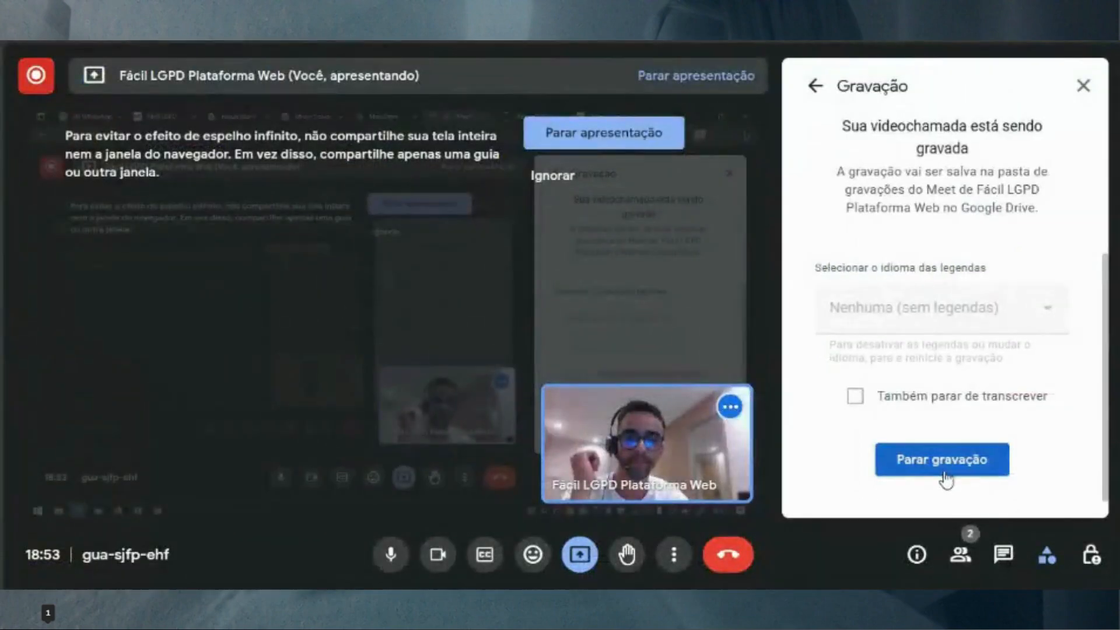